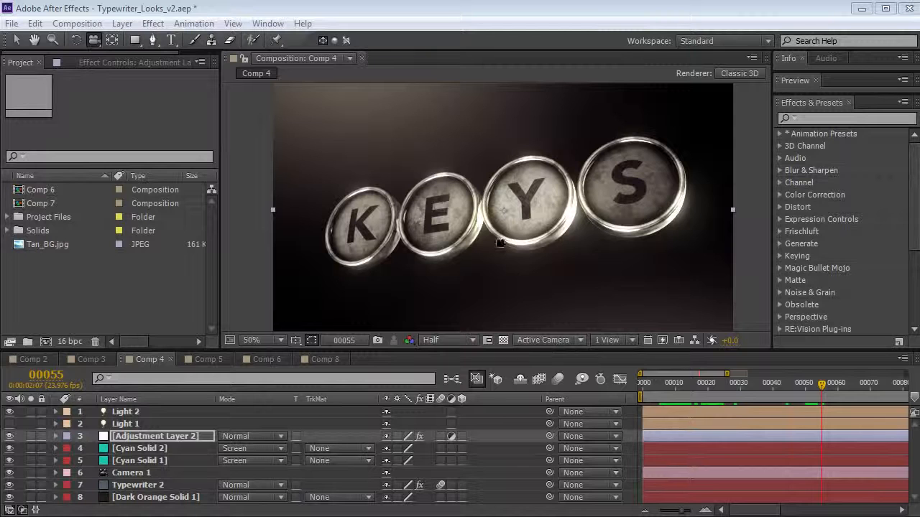
- Examine the KEYS letter animation in Comp 4 at different times and from different camera angles
{"action": "key", "text": "Page_Up"}
{"action": "left_click_drag", "start_coordinate": [665, 382], "coordinate": [825, 391]}
{"action": "left_click_drag", "start_coordinate": [440, 223], "coordinate": [524, 271]}
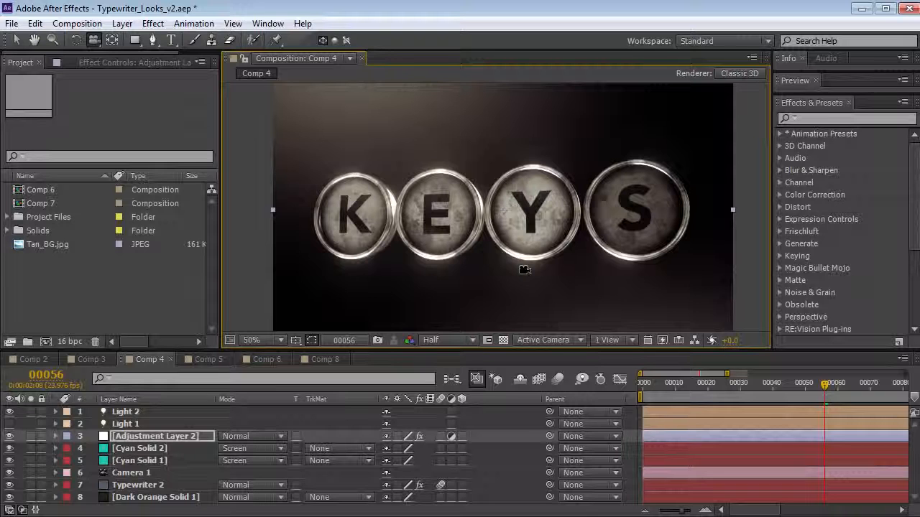
{"action": "left_click_drag", "start_coordinate": [531, 255], "coordinate": [523, 255]}
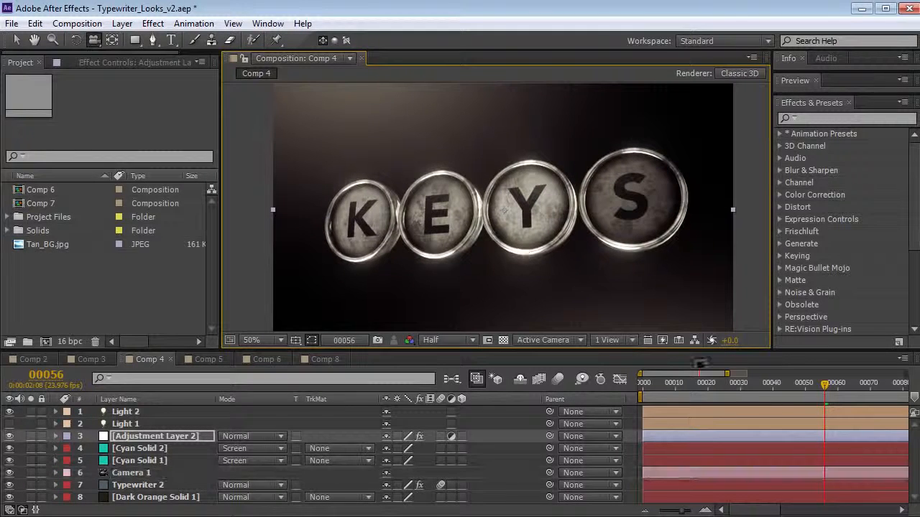
{"action": "left_click", "coordinate": [682, 393]}
{"action": "left_click_drag", "start_coordinate": [681, 395], "coordinate": [713, 396]}
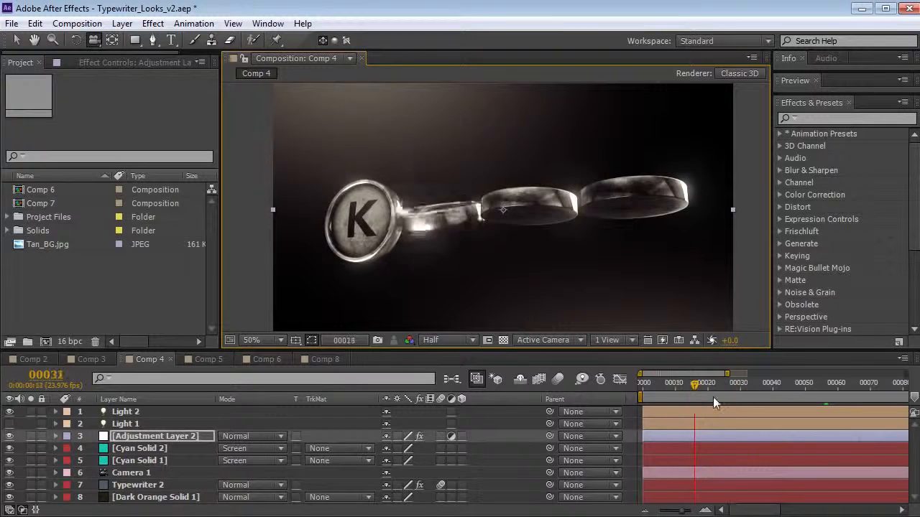
{"action": "left_click_drag", "start_coordinate": [793, 402], "coordinate": [803, 402]}
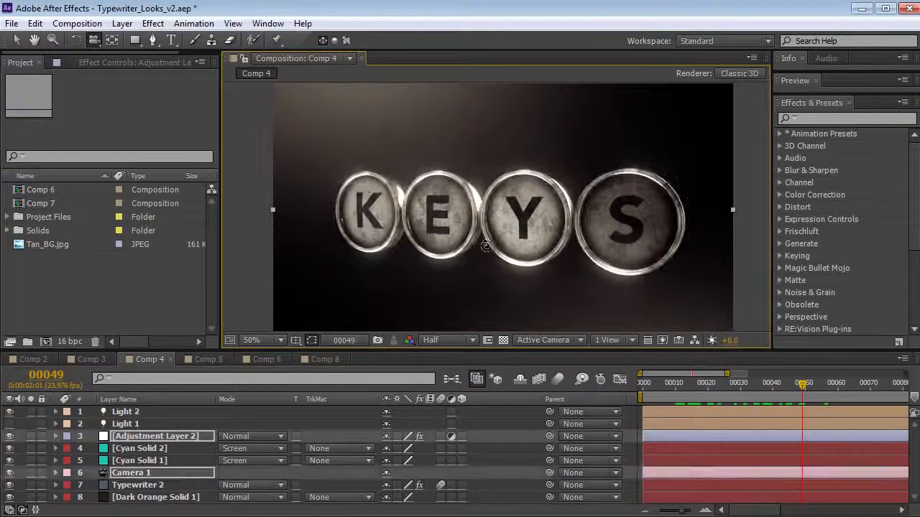
{"action": "left_click_drag", "start_coordinate": [536, 280], "coordinate": [557, 247]}
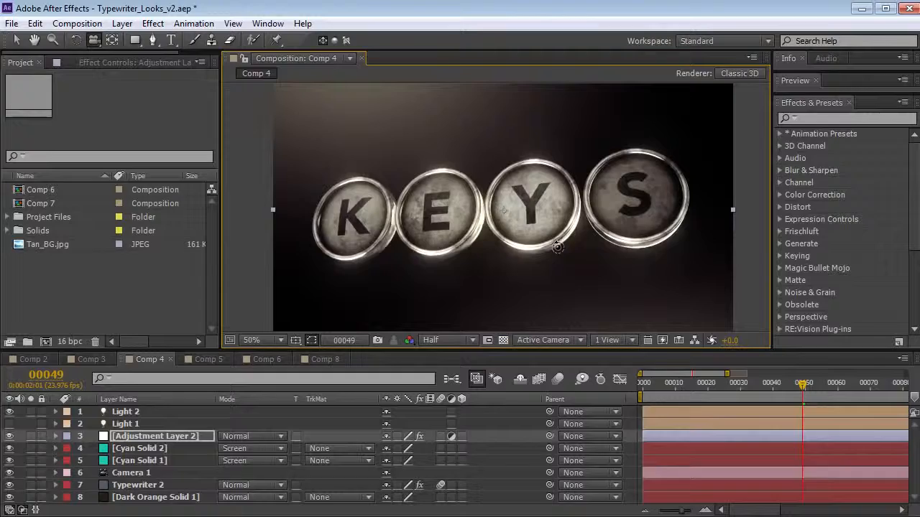
- Preview the typewriter key animations in Comp 3 and Comp 5
{"action": "left_click", "coordinate": [97, 360]}
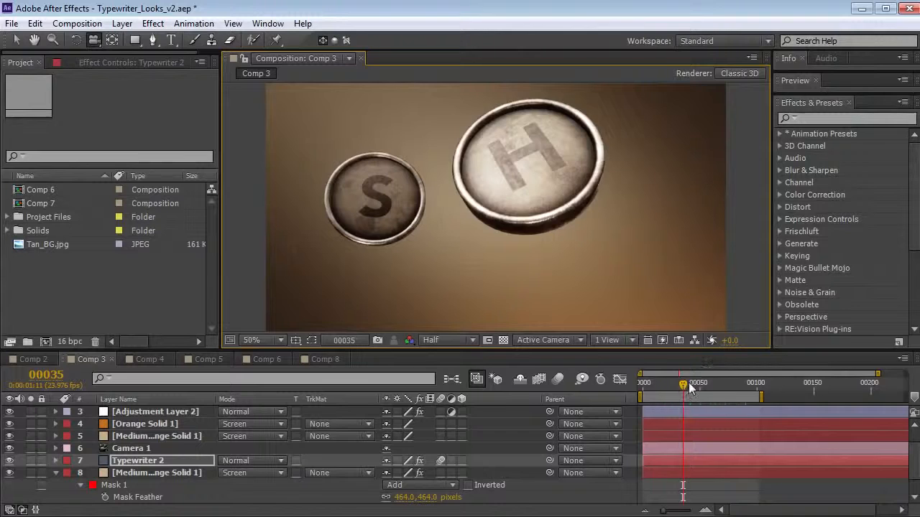
{"action": "left_click_drag", "start_coordinate": [688, 382], "coordinate": [724, 385]}
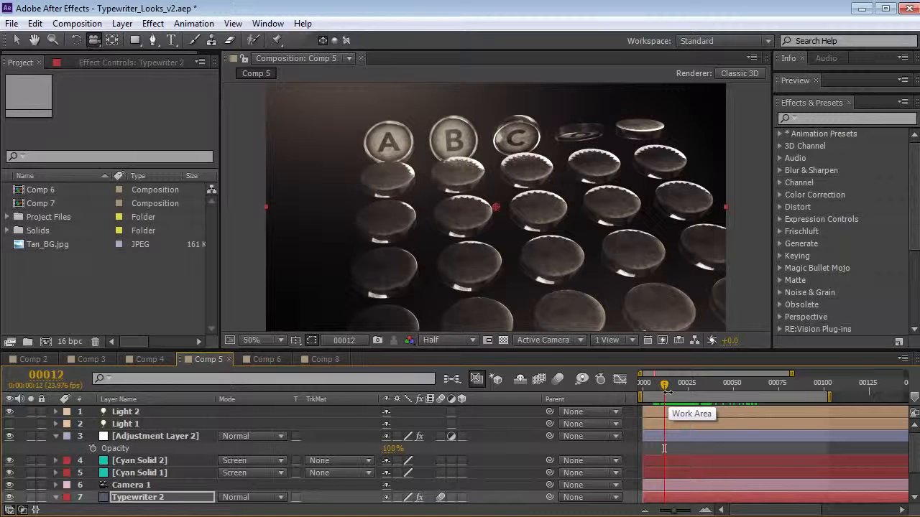
{"action": "left_click_drag", "start_coordinate": [666, 391], "coordinate": [758, 399]}
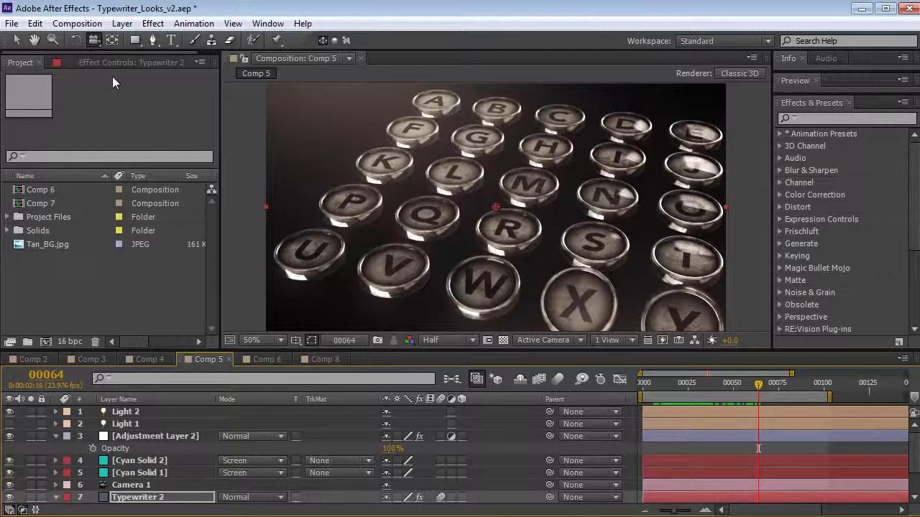
- Create a new 1280 x 720 composition named Title, 300 frames long at 23.976 fps
{"action": "left_click", "coordinate": [86, 23]}
{"action": "left_click", "coordinate": [110, 40]}
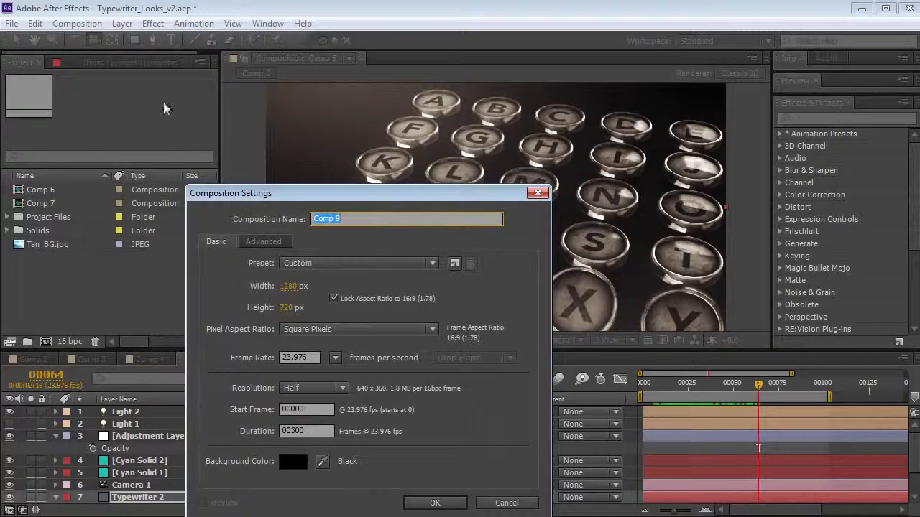
{"action": "type", "text": "Title"}
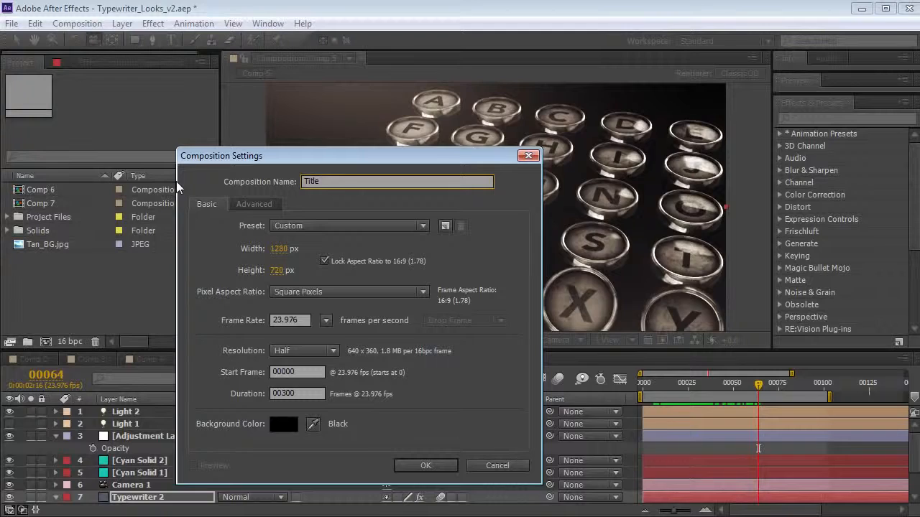
{"action": "key", "text": "Return"}
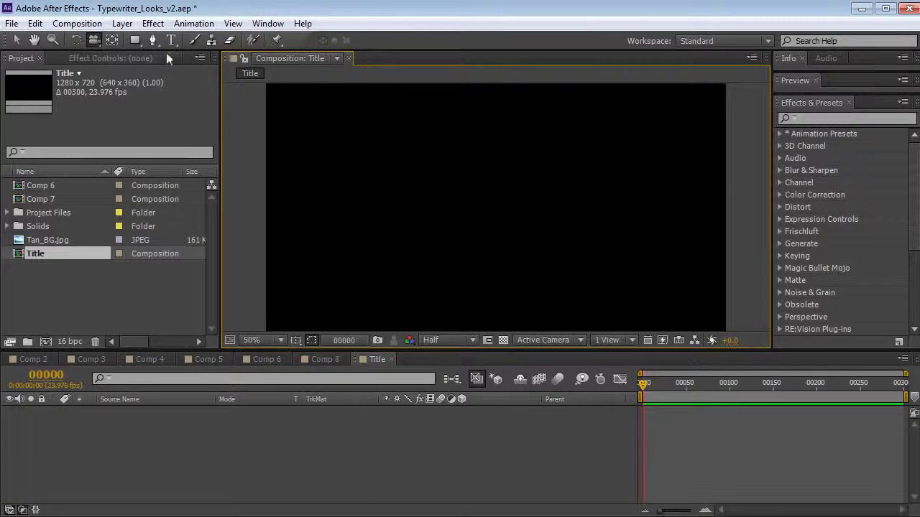
- Add a composition-sized solid named E3D to the Title composition
{"action": "left_click", "coordinate": [123, 23]}
{"action": "mouse_move", "coordinate": [143, 39]}
{"action": "left_click", "coordinate": [397, 53]}
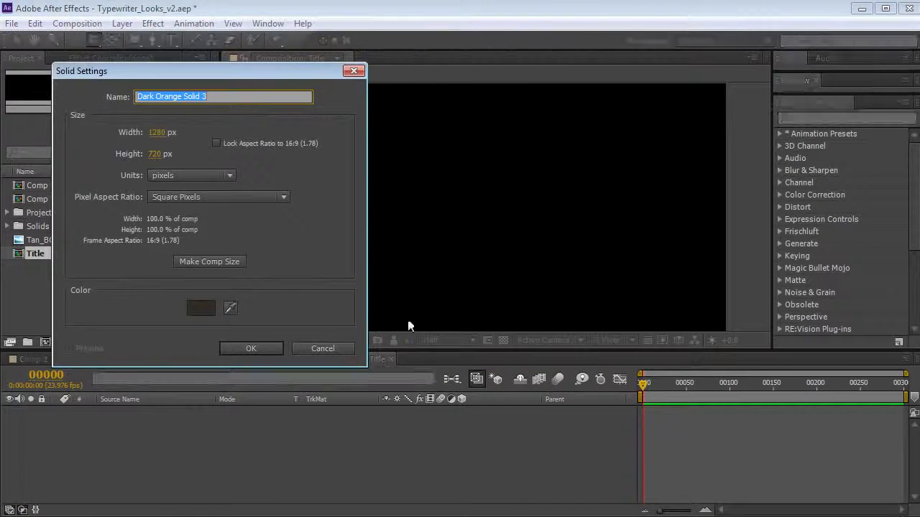
{"action": "type", "text": "E3D"}
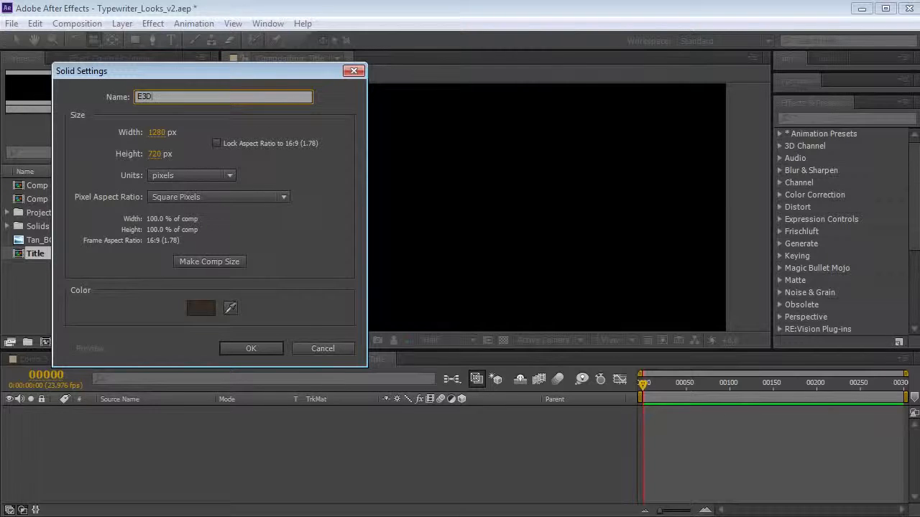
{"action": "key", "text": "Return"}
{"action": "left_click", "coordinate": [181, 102]}
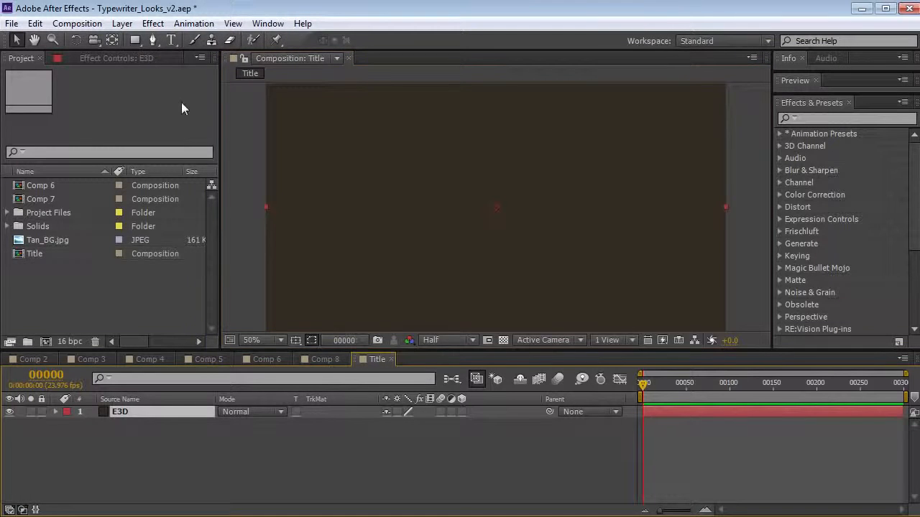
- Apply the Video Copilot Element effect to the E3D solid and open its scene setup
{"action": "left_click", "coordinate": [153, 23]}
{"action": "mouse_move", "coordinate": [252, 506]}
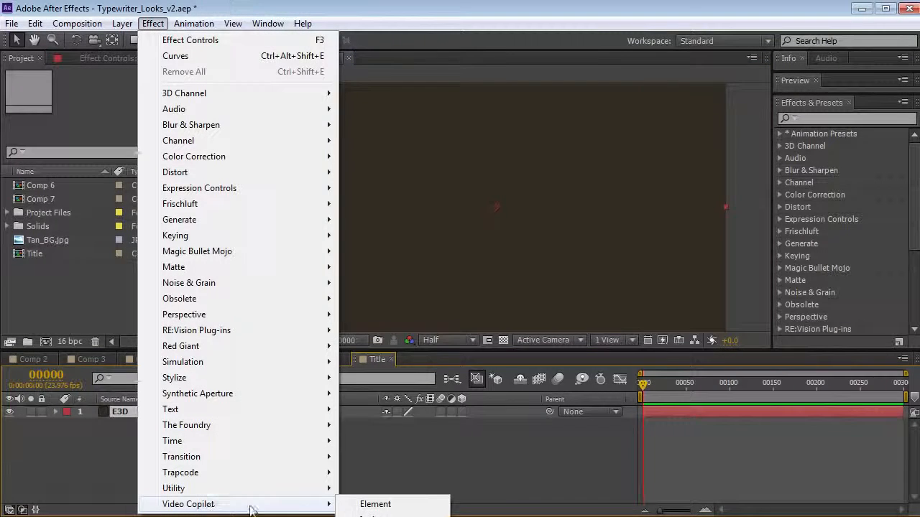
{"action": "left_click", "coordinate": [386, 508]}
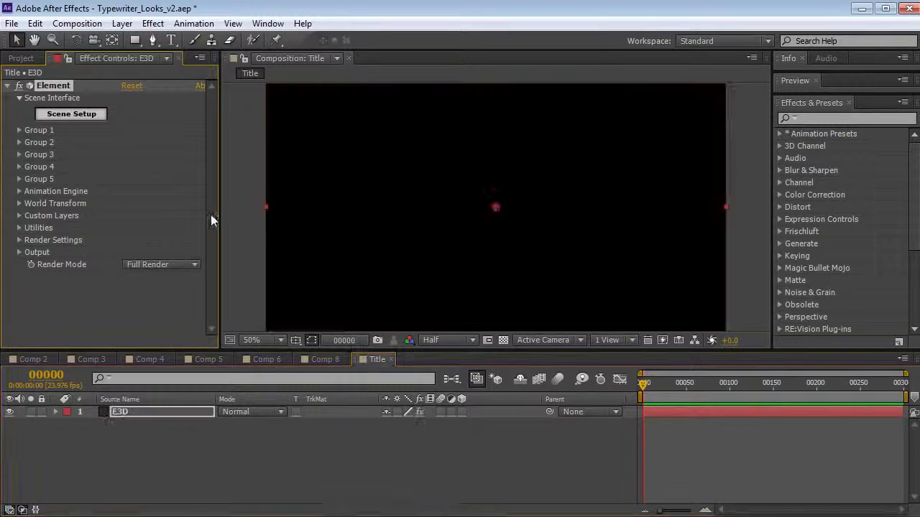
{"action": "left_click", "coordinate": [73, 117]}
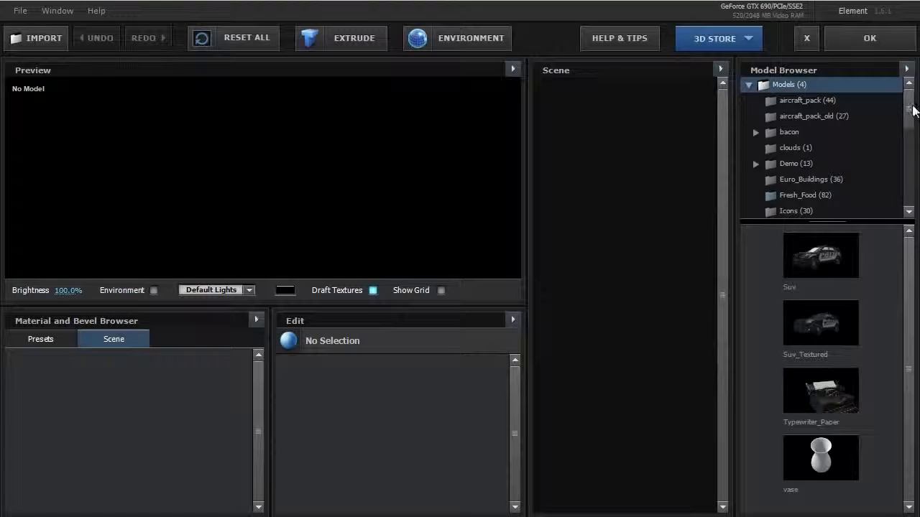
- Open the Typewriter model folder and browse to the full typewriter models at its end
{"action": "left_click_drag", "start_coordinate": [913, 109], "coordinate": [909, 193]}
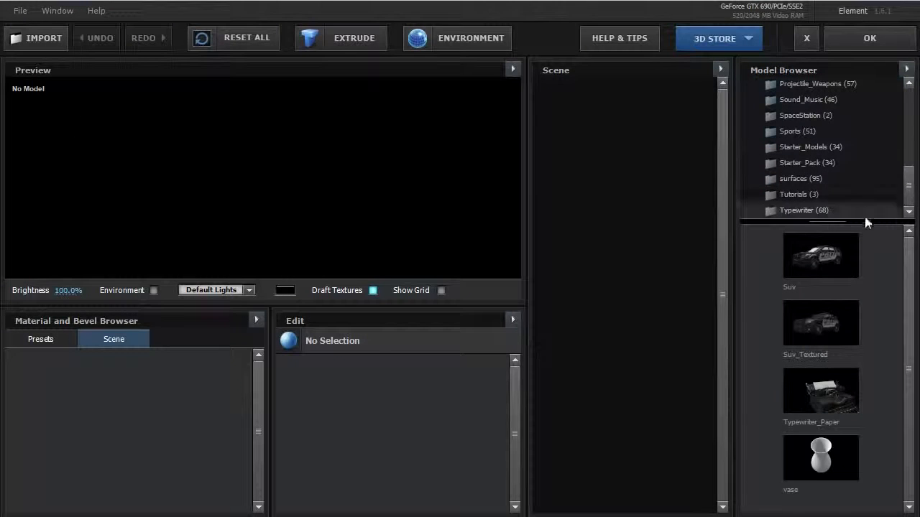
{"action": "left_click", "coordinate": [800, 210]}
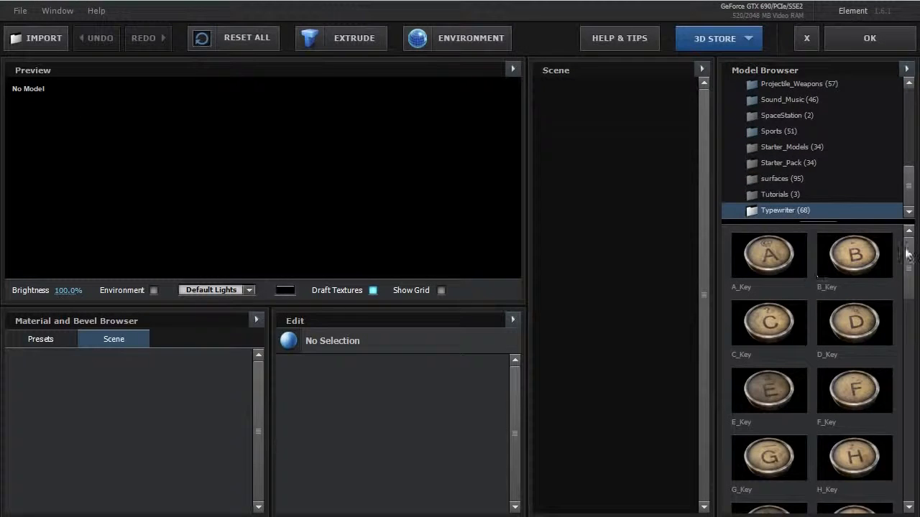
{"action": "scroll", "coordinate": [909, 259], "scroll_direction": "down", "scroll_amount": 1}
{"action": "left_click_drag", "start_coordinate": [909, 259], "coordinate": [910, 467]}
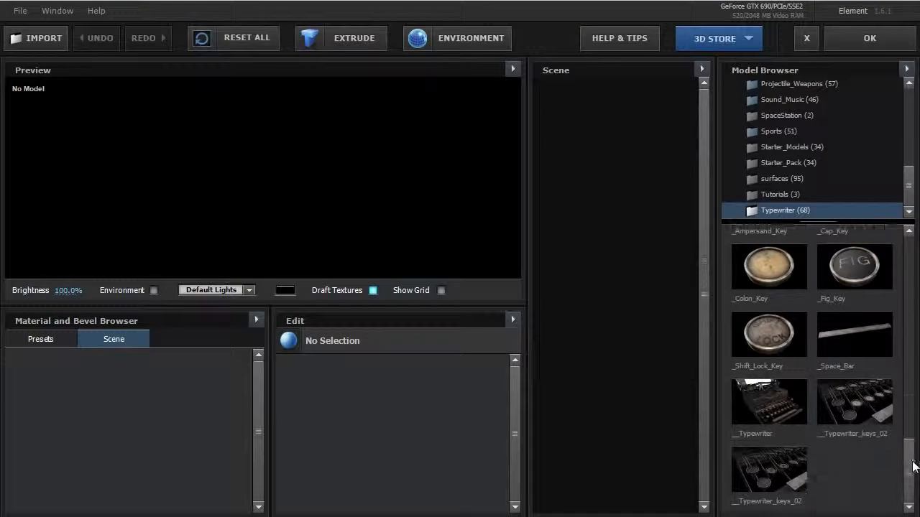
- Add the __Typewriter model to the scene and view it from an angled, closer viewpoint
{"action": "left_click", "coordinate": [765, 404]}
{"action": "left_click_drag", "start_coordinate": [219, 205], "coordinate": [272, 195]}
{"action": "scroll", "coordinate": [272, 206], "scroll_direction": "up", "scroll_amount": 3}
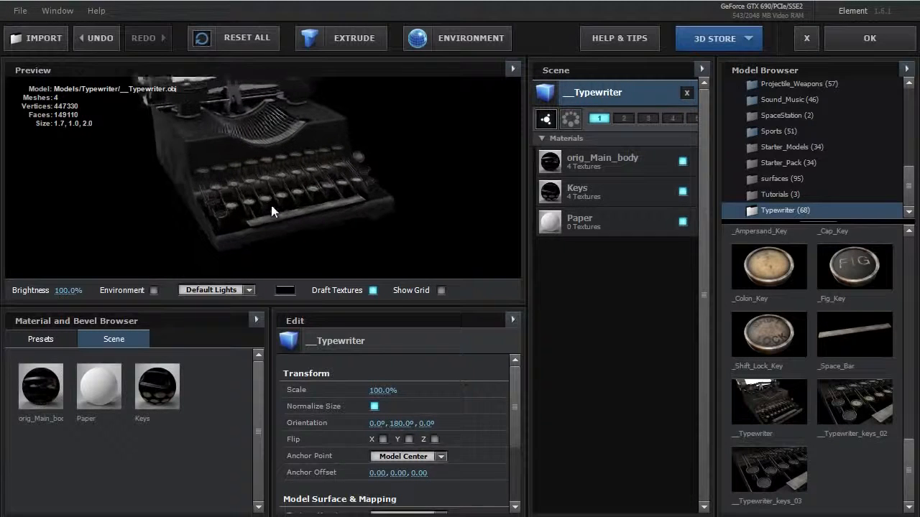
- Disable draft textures and enlarge the preview area to show the typewriter keys up close
{"action": "left_click", "coordinate": [373, 290]}
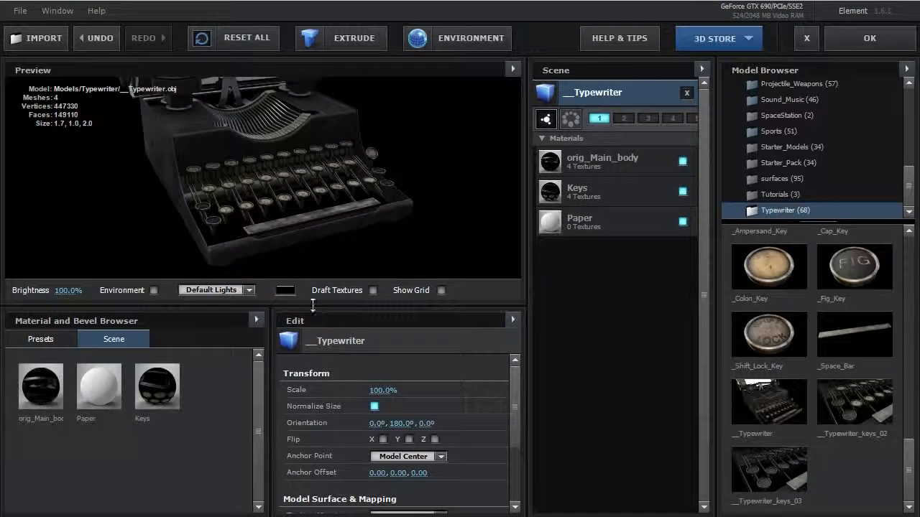
{"action": "left_click_drag", "start_coordinate": [309, 320], "coordinate": [310, 336]}
{"action": "scroll", "coordinate": [269, 216], "scroll_direction": "up", "scroll_amount": 5}
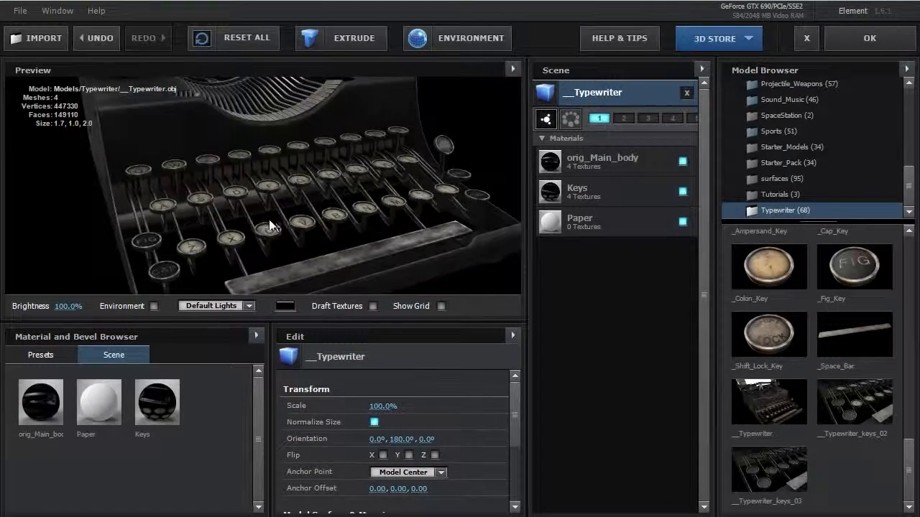
- Inspect the whole typewriter model, hiding its Paper material and showing it again
{"action": "scroll", "coordinate": [263, 215], "scroll_direction": "down", "scroll_amount": 10}
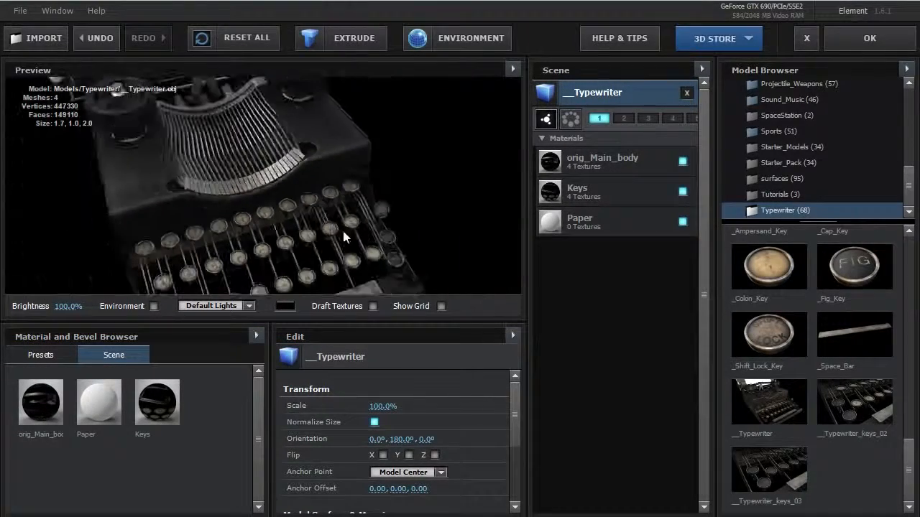
{"action": "left_click_drag", "start_coordinate": [256, 167], "coordinate": [237, 183]}
{"action": "left_click", "coordinate": [682, 221]}
{"action": "left_click", "coordinate": [682, 221]}
{"action": "left_click_drag", "start_coordinate": [350, 201], "coordinate": [333, 229]}
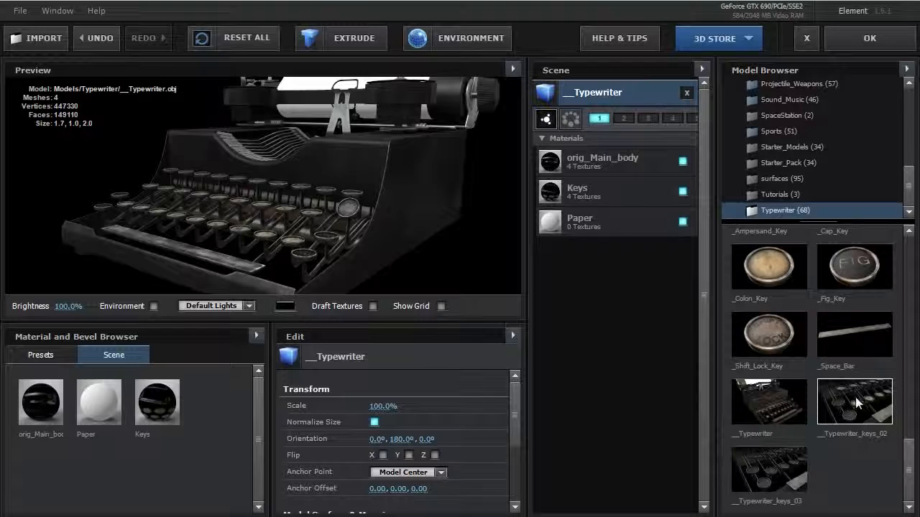
- Compare the key lettering up close by adding the __Typewriter_keys_02 model, and delete that copy again
{"action": "left_click_drag", "start_coordinate": [194, 196], "coordinate": [275, 179]}
{"action": "scroll", "coordinate": [265, 201], "scroll_direction": "up", "scroll_amount": 5}
{"action": "scroll", "coordinate": [281, 191], "scroll_direction": "up", "scroll_amount": 5}
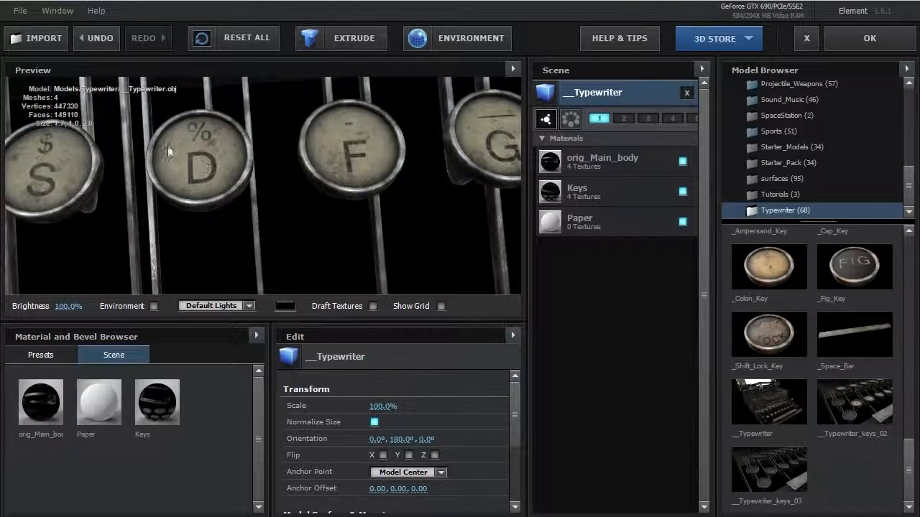
{"action": "left_click_drag", "start_coordinate": [167, 172], "coordinate": [238, 174]}
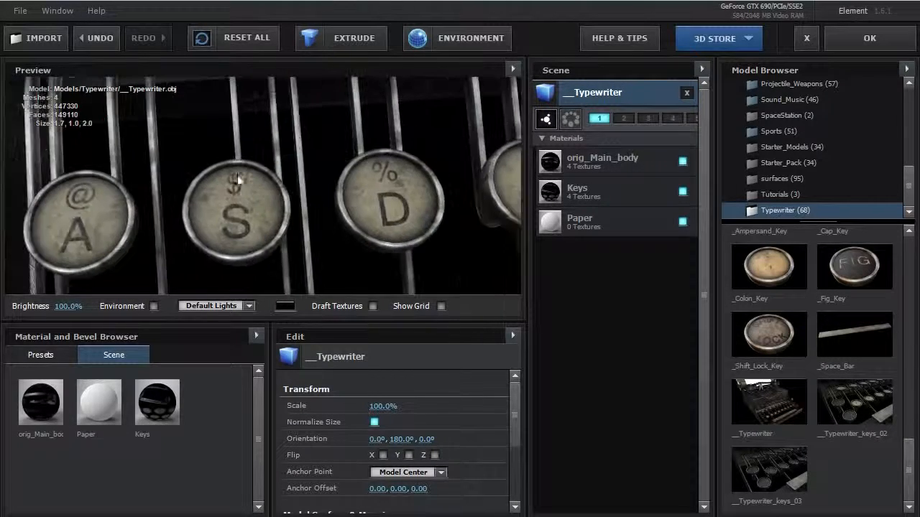
{"action": "left_click", "coordinate": [854, 405]}
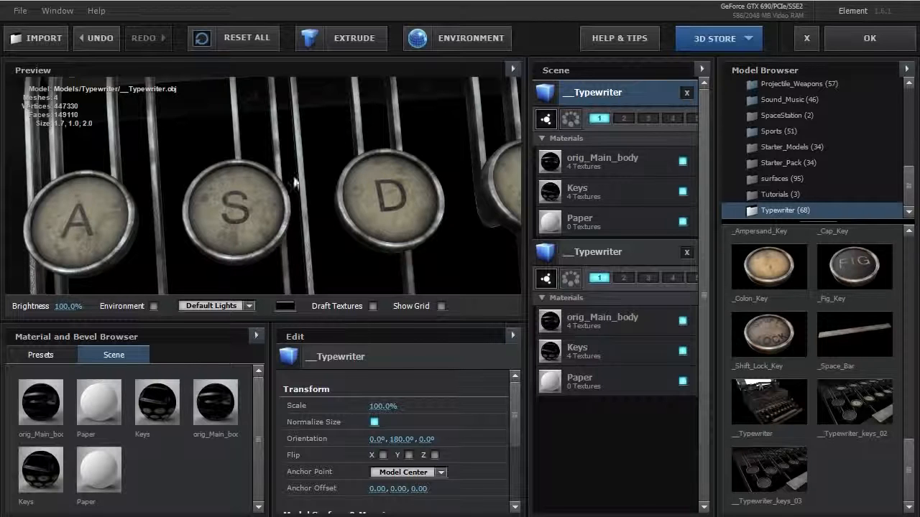
{"action": "key", "text": "Delete"}
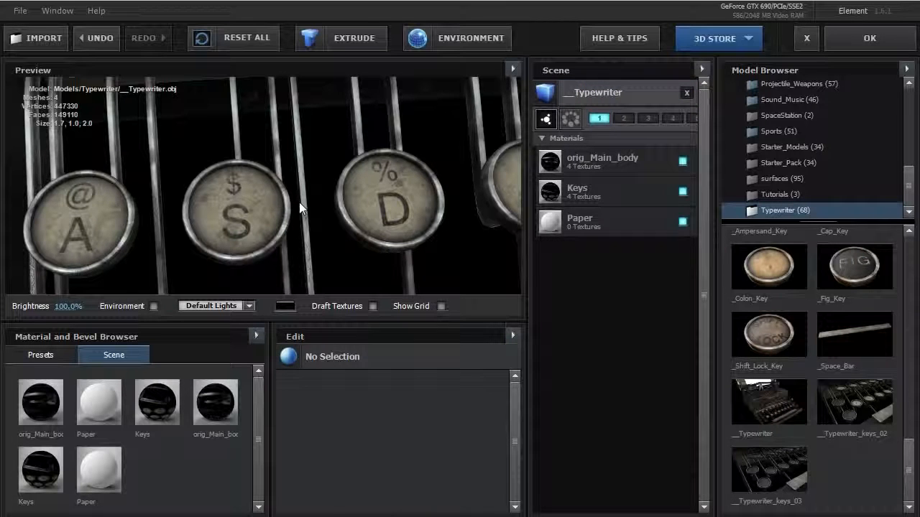
- Remove the remaining __Typewriter model from the scene and clear all unused materials
{"action": "left_click", "coordinate": [686, 92]}
{"action": "left_click", "coordinate": [256, 335]}
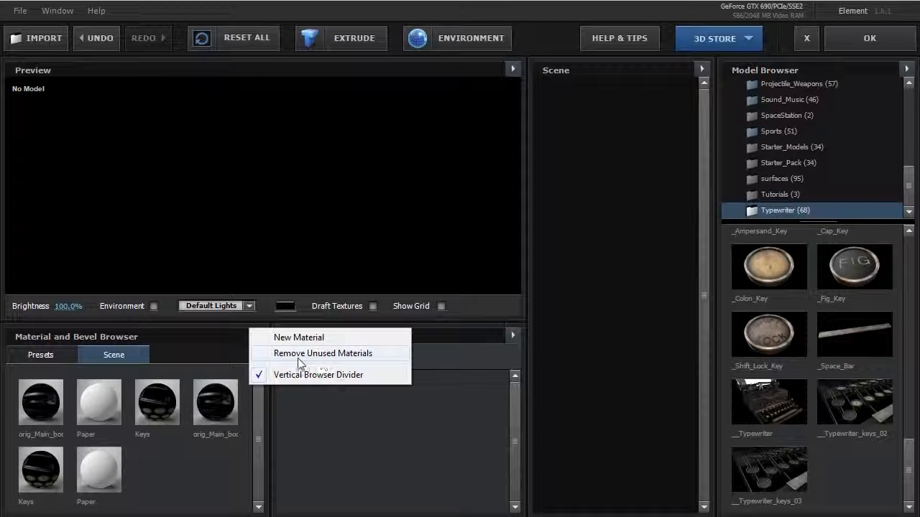
{"action": "left_click", "coordinate": [301, 354]}
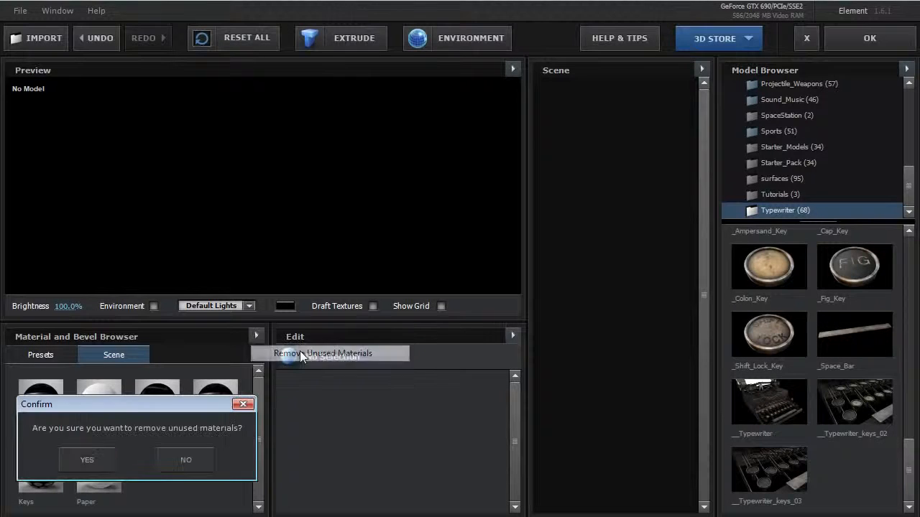
{"action": "left_click", "coordinate": [85, 454]}
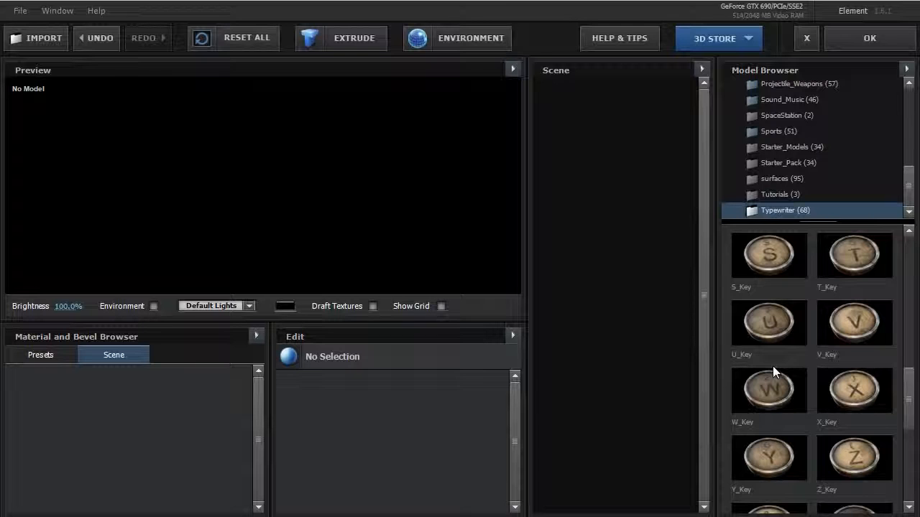
- Add the T_Key, Y_Key, P_Key and E_Key models from the Typewriter folder to the scene
{"action": "left_click", "coordinate": [855, 259]}
{"action": "left_click", "coordinate": [775, 470]}
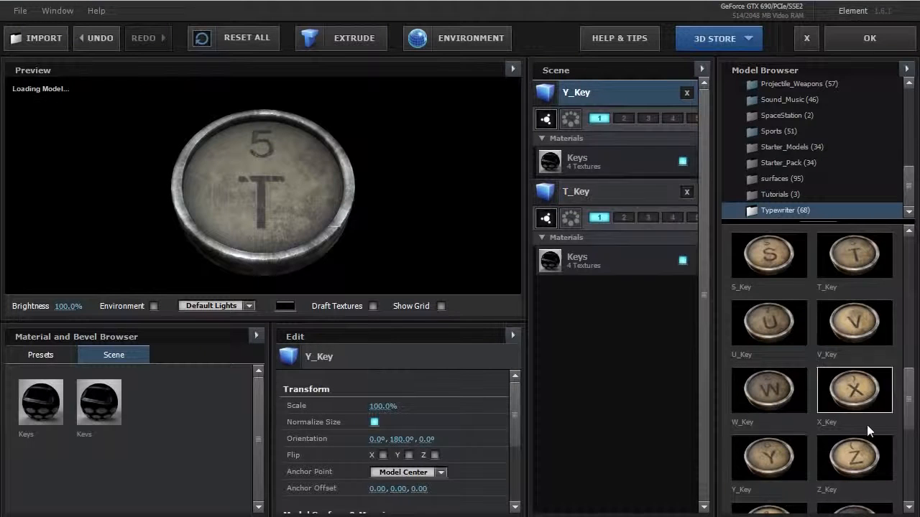
{"action": "scroll", "coordinate": [812, 431], "scroll_direction": "up", "scroll_amount": 3}
{"action": "left_click", "coordinate": [851, 287]}
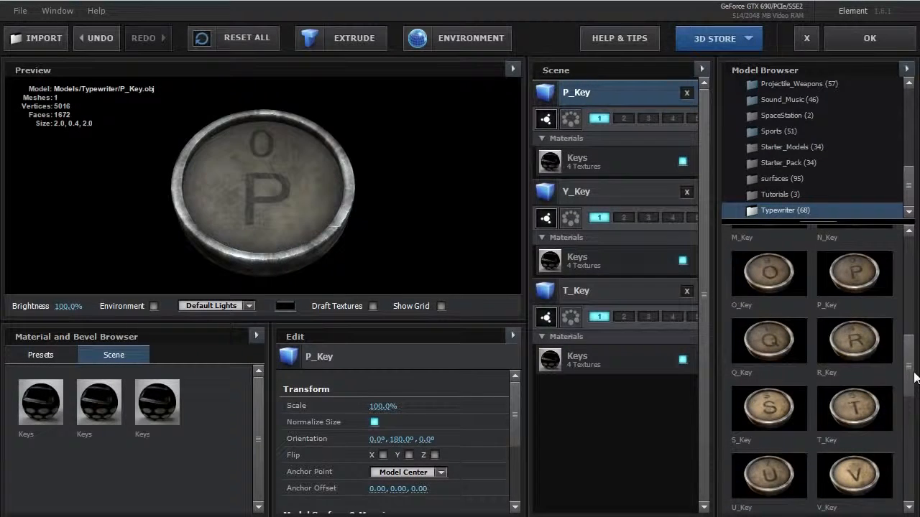
{"action": "scroll", "coordinate": [770, 316], "scroll_direction": "up", "scroll_amount": 6}
{"action": "left_click", "coordinate": [770, 316]}
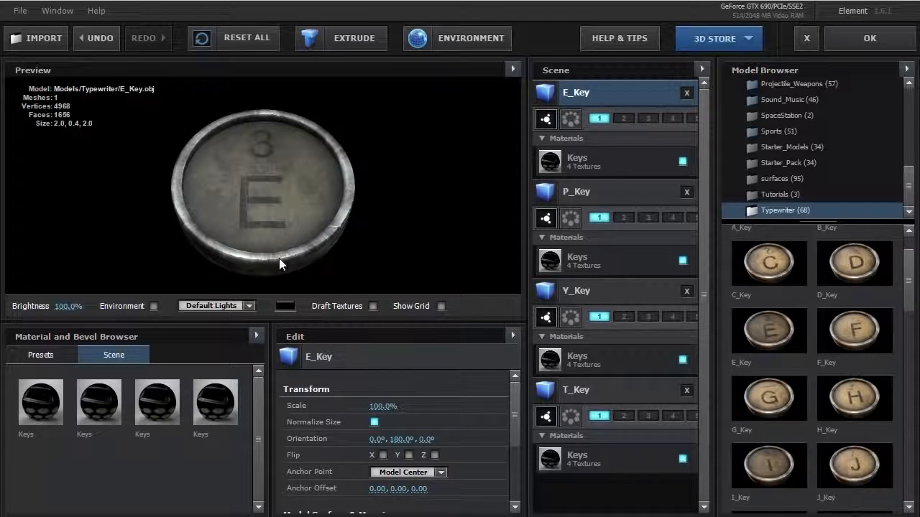
- Apply one shared Keys material to all key models and remove the unused duplicate materials from the scene
{"action": "right_click", "coordinate": [36, 399]}
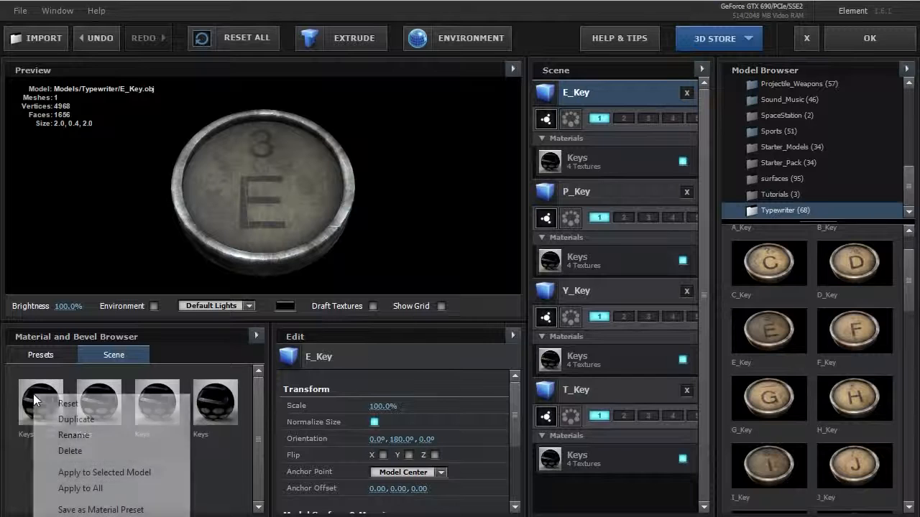
{"action": "left_click", "coordinate": [92, 493]}
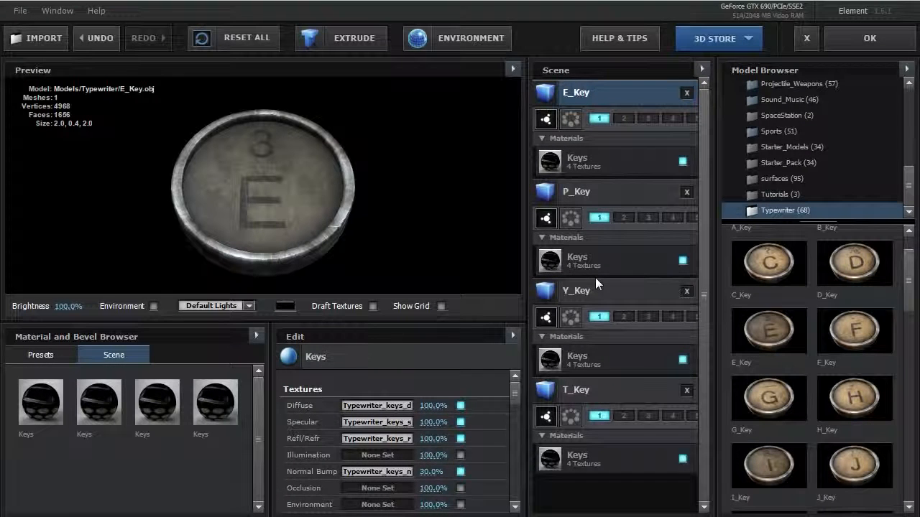
{"action": "left_click", "coordinate": [255, 336]}
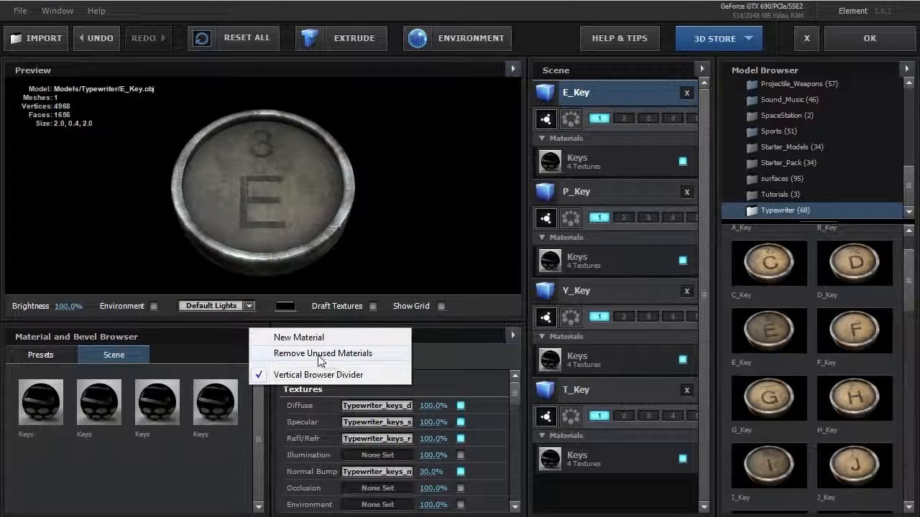
{"action": "left_click", "coordinate": [320, 354]}
{"action": "left_click", "coordinate": [87, 460]}
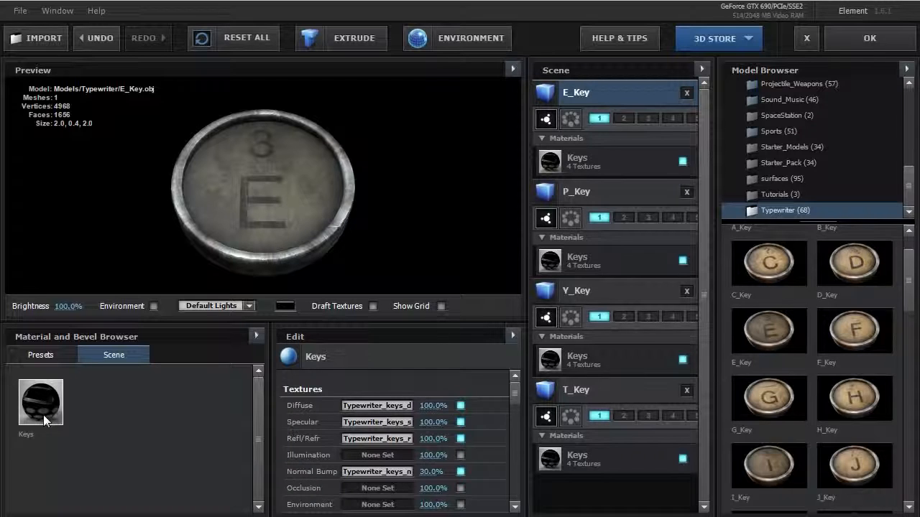
- Replace the Keys material's Diffuse texture with Typewriter_keys_diffuse_big.png from the typewriter_maps folder
{"action": "left_click_drag", "start_coordinate": [259, 171], "coordinate": [258, 199]}
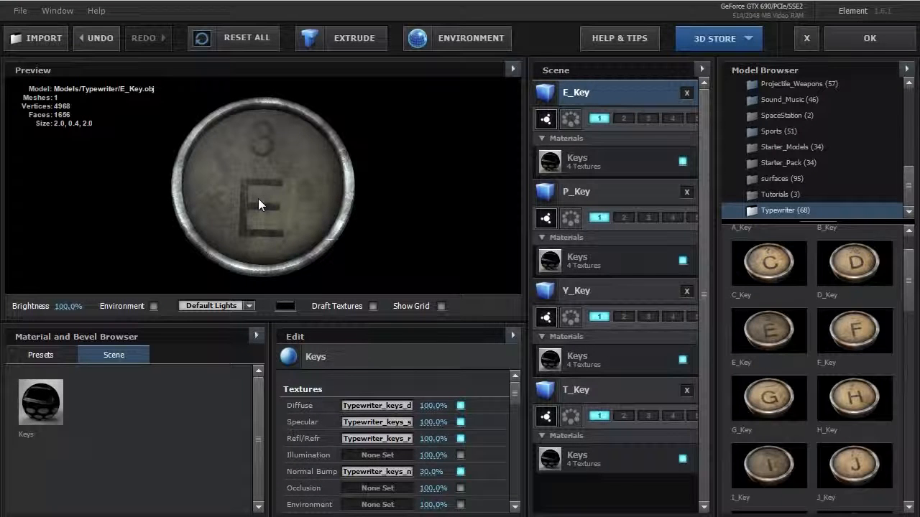
{"action": "left_click_drag", "start_coordinate": [243, 187], "coordinate": [263, 141]}
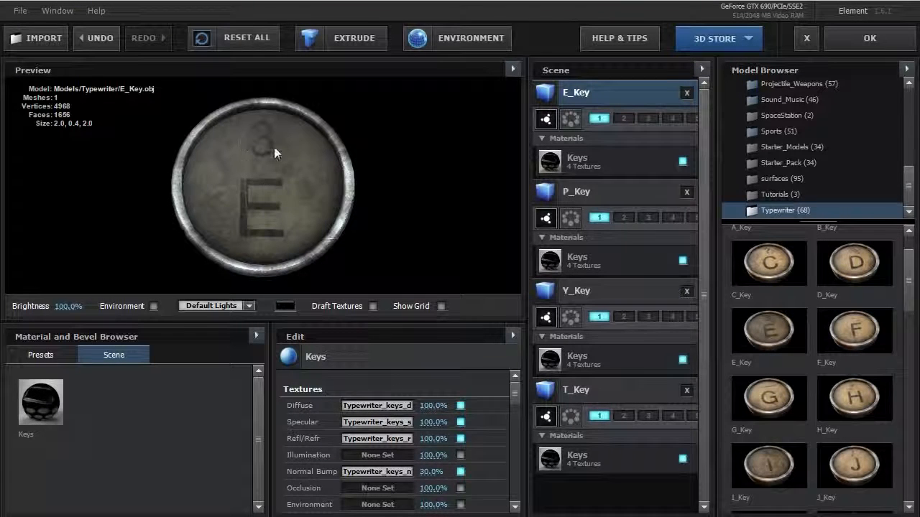
{"action": "left_click", "coordinate": [603, 162]}
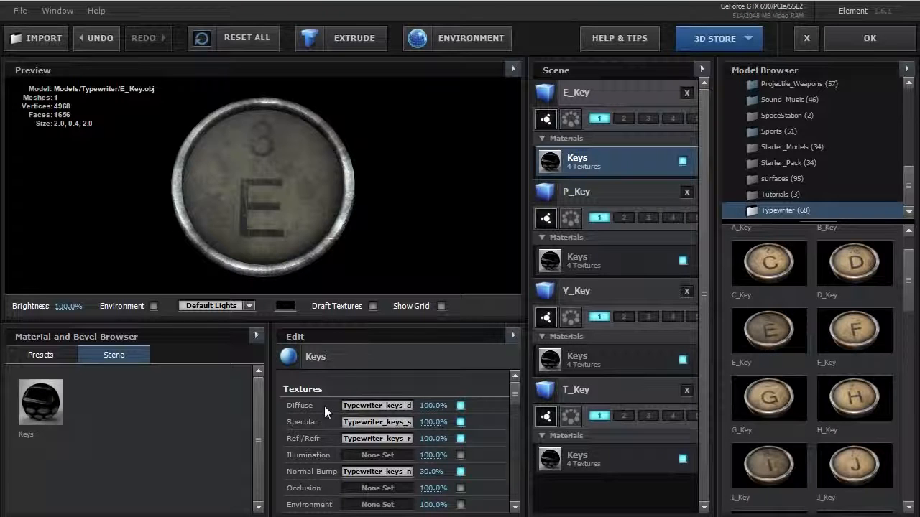
{"action": "left_click", "coordinate": [374, 407]}
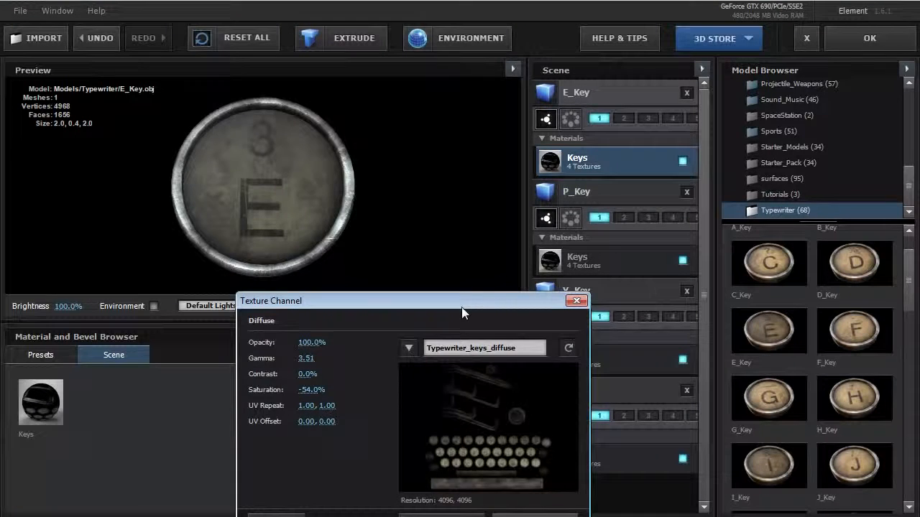
{"action": "left_click_drag", "start_coordinate": [462, 307], "coordinate": [485, 201]}
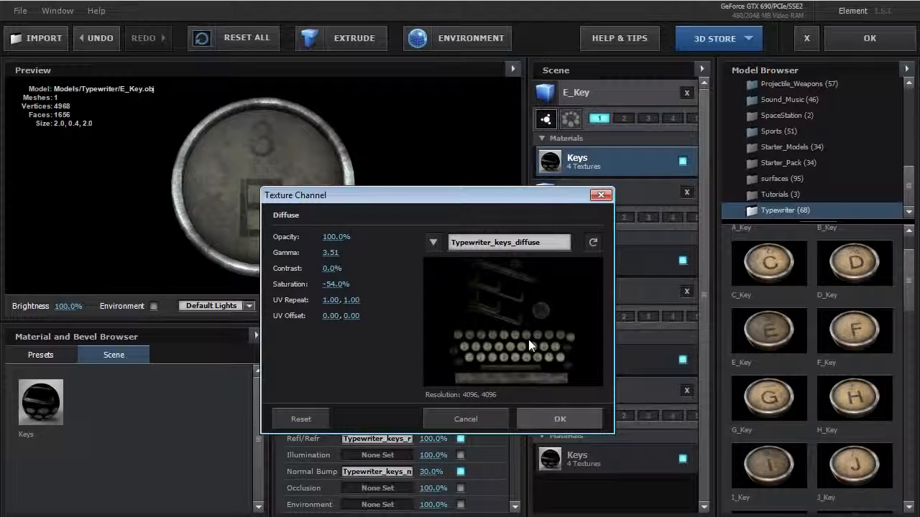
{"action": "left_click", "coordinate": [500, 244]}
{"action": "scroll", "coordinate": [699, 165], "scroll_direction": "down", "scroll_amount": 2}
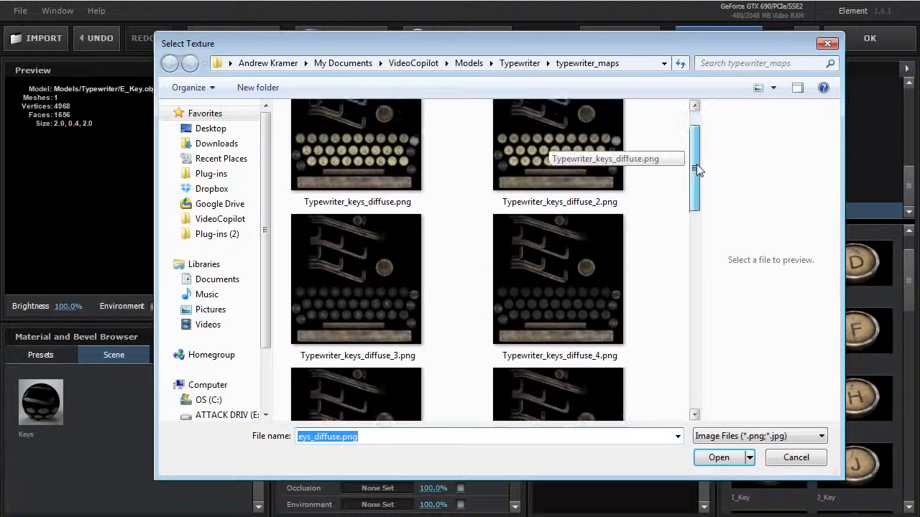
{"action": "scroll", "coordinate": [696, 166], "scroll_direction": "down", "scroll_amount": 3}
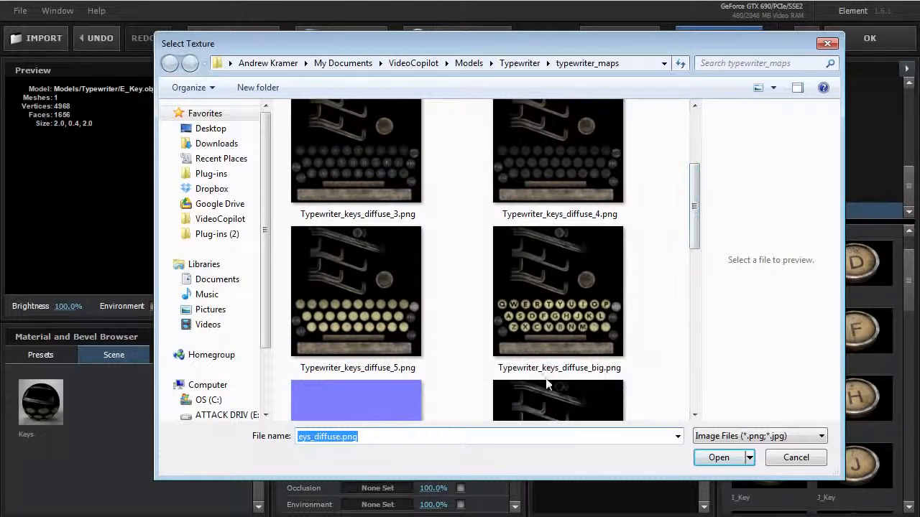
{"action": "left_click", "coordinate": [589, 374]}
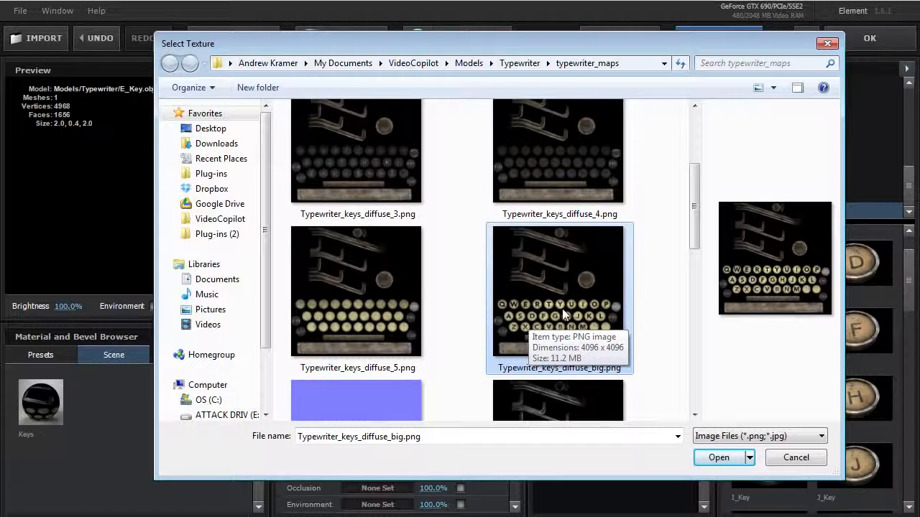
{"action": "scroll", "coordinate": [406, 334], "scroll_direction": "up", "scroll_amount": 2, "text": "ctrl"}
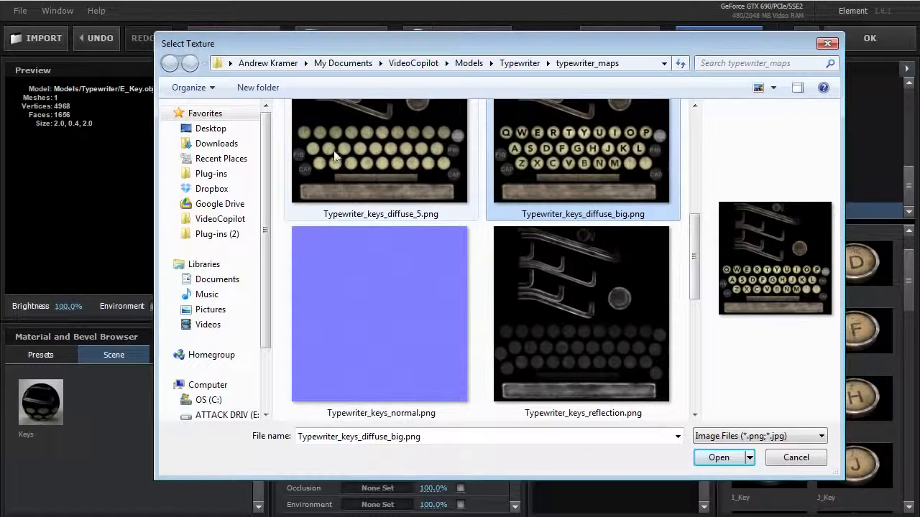
{"action": "scroll", "coordinate": [347, 154], "scroll_direction": "up", "scroll_amount": 1}
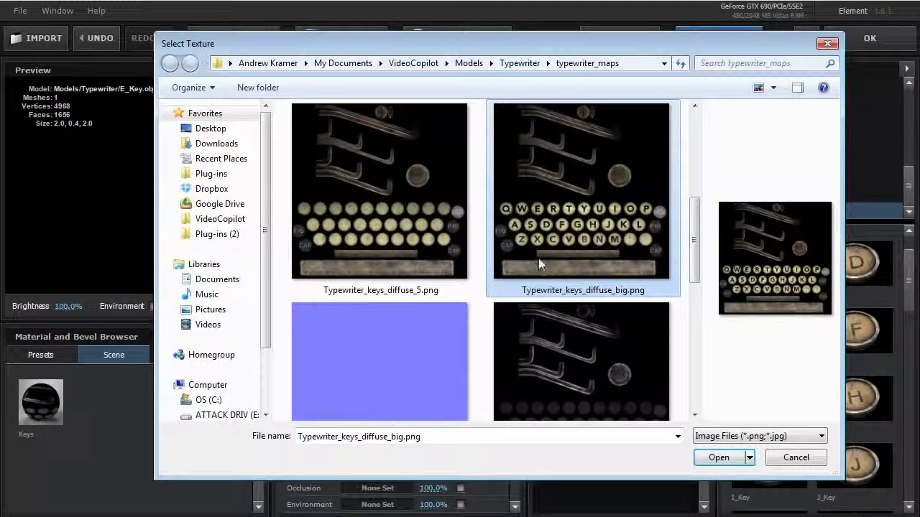
{"action": "mouse_move", "coordinate": [539, 262]}
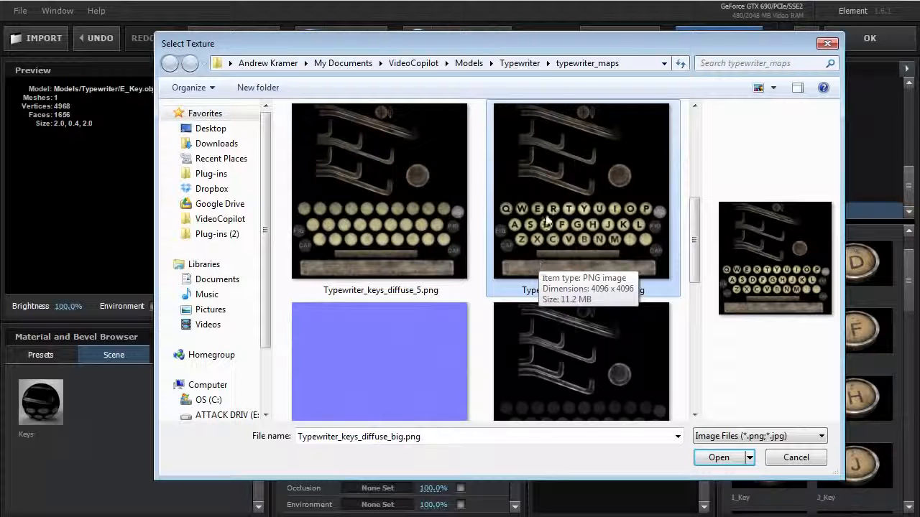
{"action": "left_click", "coordinate": [716, 461]}
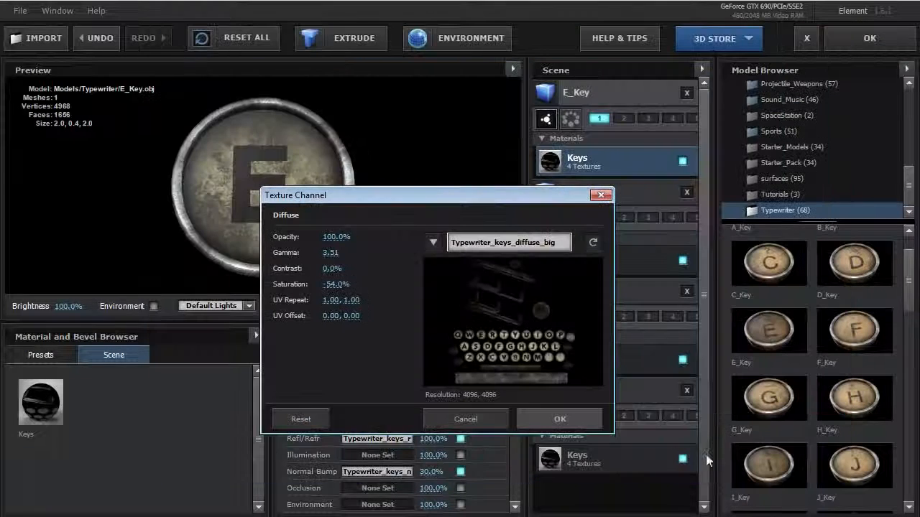
{"action": "left_click", "coordinate": [544, 414]}
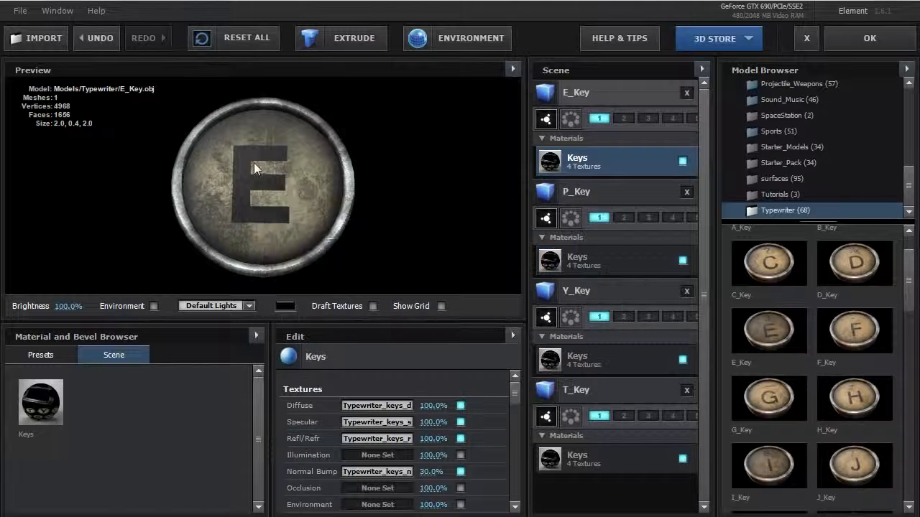
- Check the lettering on each key model and set the Keys material's Shininess to 0.37 and Specular to 0.97
{"action": "left_click", "coordinate": [592, 191]}
{"action": "left_click", "coordinate": [608, 302]}
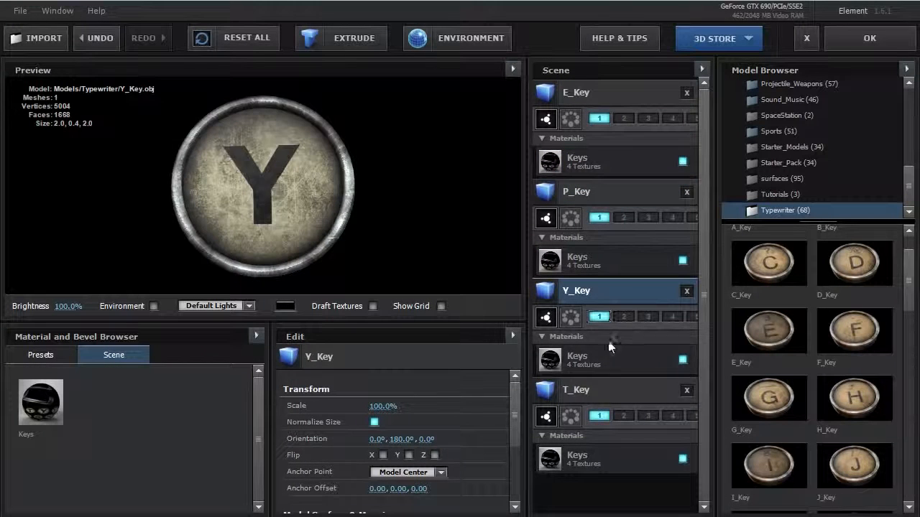
{"action": "left_click", "coordinate": [602, 388]}
{"action": "left_click", "coordinate": [600, 97]}
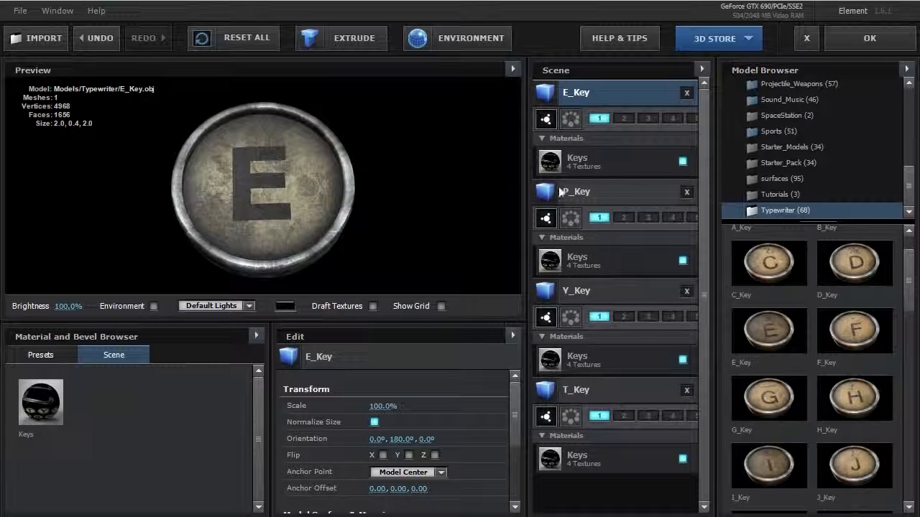
{"action": "left_click", "coordinate": [592, 161]}
{"action": "left_click_drag", "start_coordinate": [515, 391], "coordinate": [513, 414]}
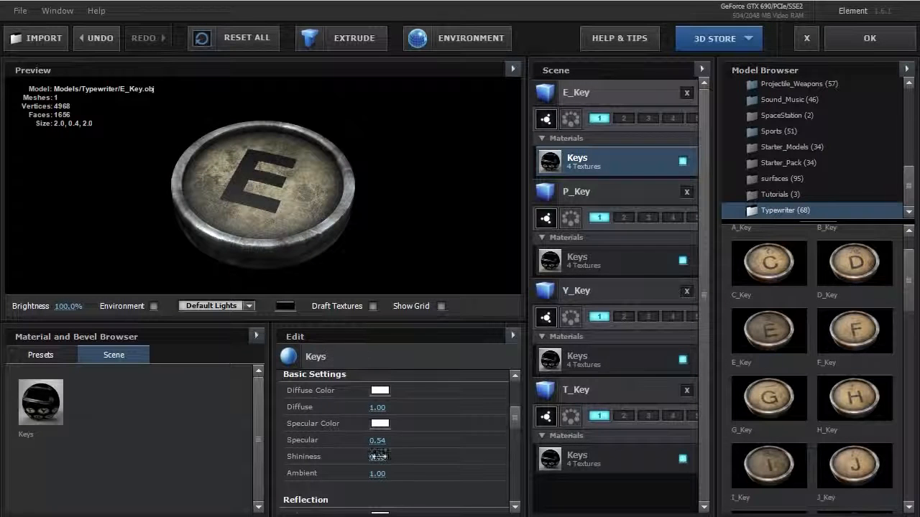
{"action": "left_click_drag", "start_coordinate": [379, 457], "coordinate": [397, 456]}
{"action": "left_click_drag", "start_coordinate": [295, 234], "coordinate": [301, 253]}
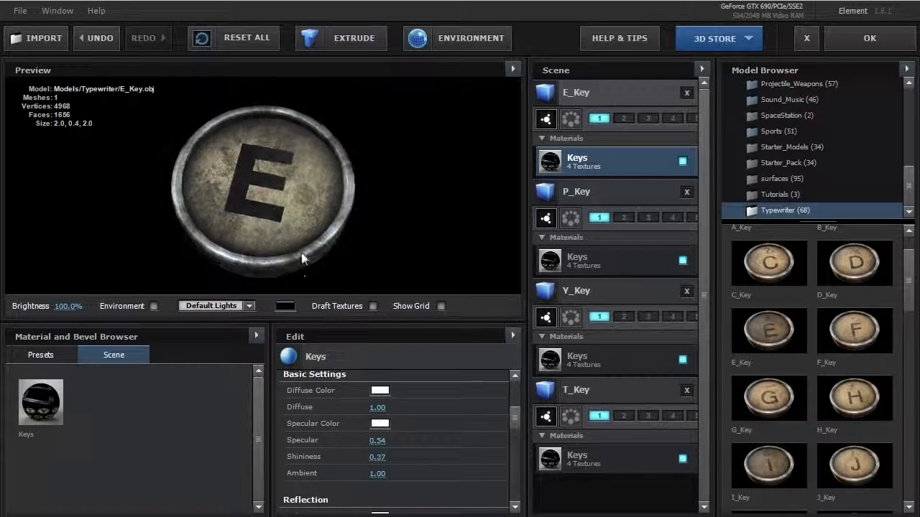
{"action": "left_click_drag", "start_coordinate": [375, 443], "coordinate": [410, 440]}
{"action": "left_click_drag", "start_coordinate": [282, 205], "coordinate": [318, 207]}
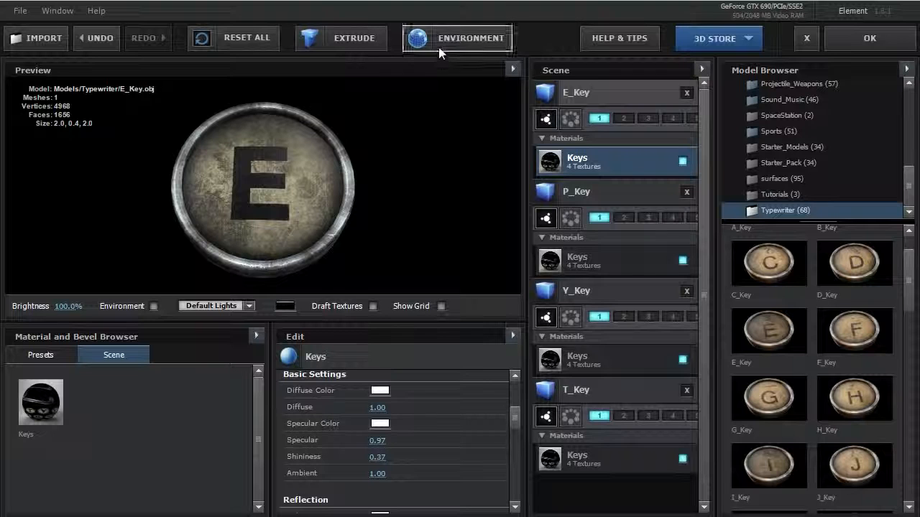
- Change the scene environment to Studio with Gamma 1.78, Contrast 6% and Saturation -47%
{"action": "left_click", "coordinate": [465, 41]}
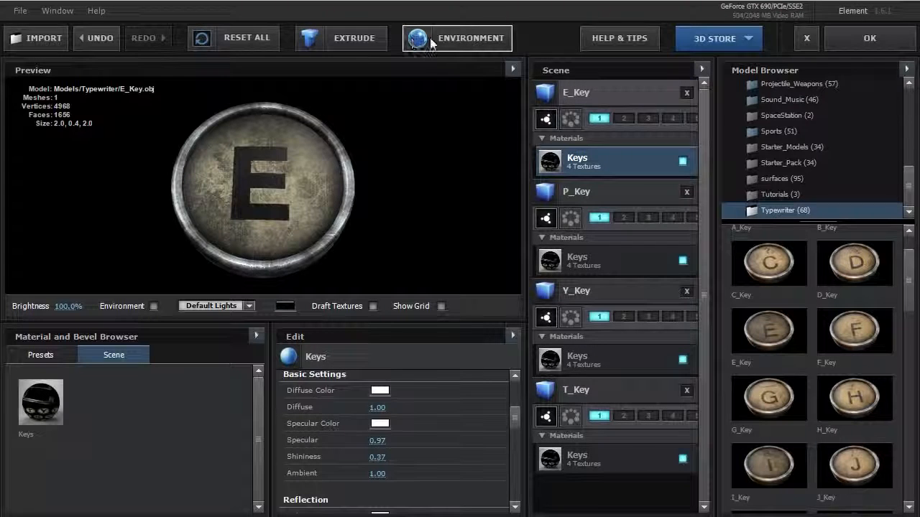
{"action": "left_click", "coordinate": [457, 197]}
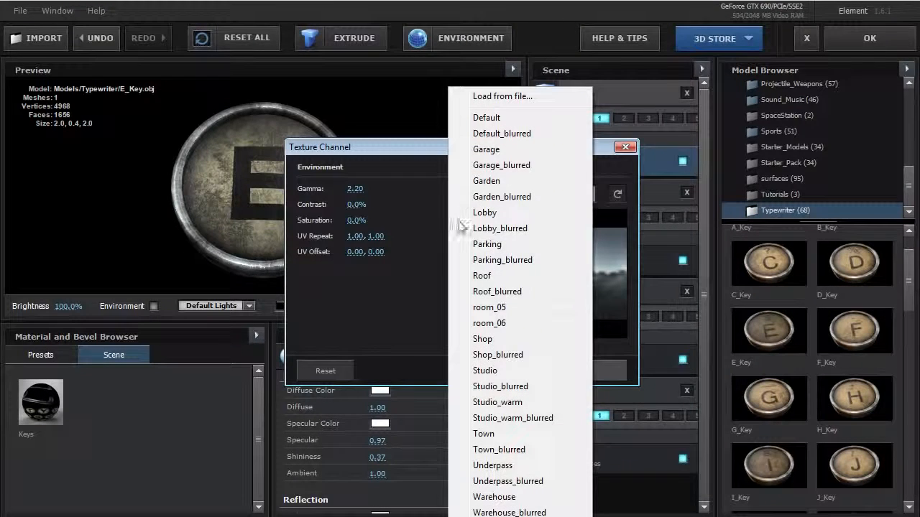
{"action": "left_click", "coordinate": [505, 374]}
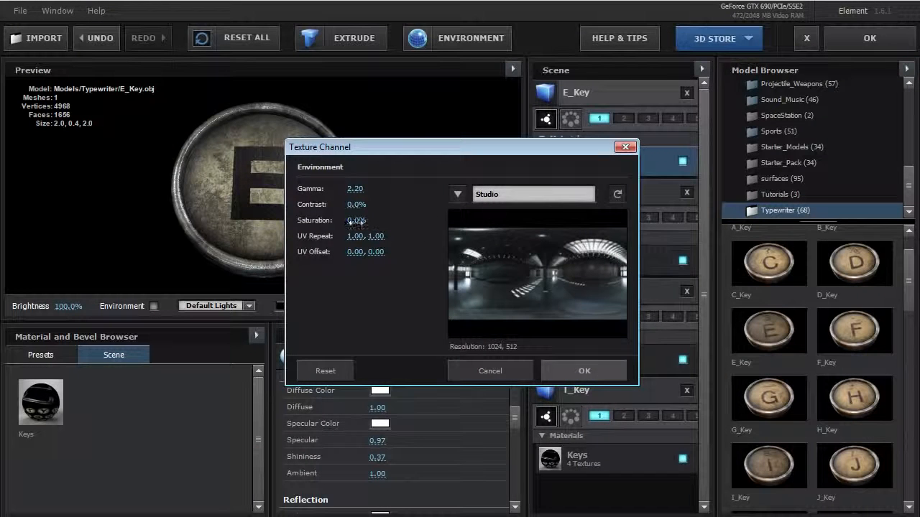
{"action": "left_click_drag", "start_coordinate": [355, 189], "coordinate": [319, 195]}
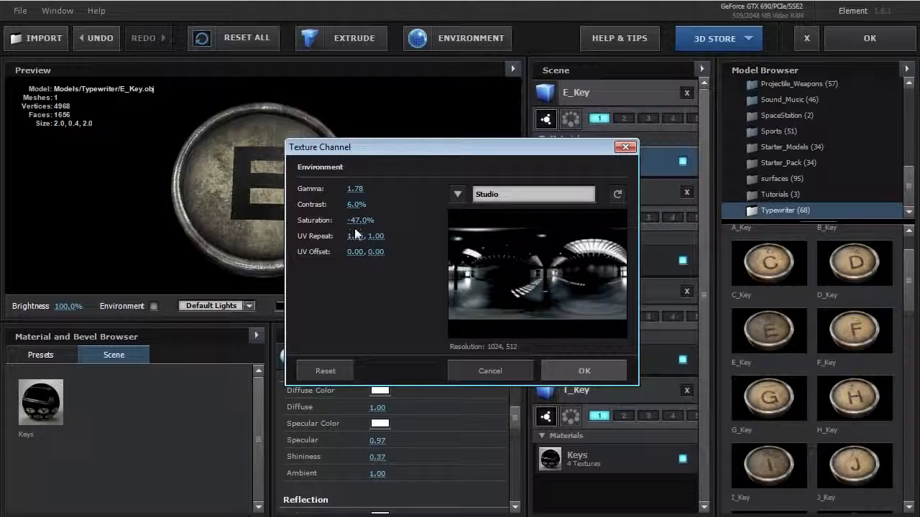
{"action": "left_click", "coordinate": [573, 361]}
- Set the Keys material's Normal Bump to 7% and accept the scene setup to return to the Title composition
{"action": "left_click_drag", "start_coordinate": [288, 229], "coordinate": [305, 177]}
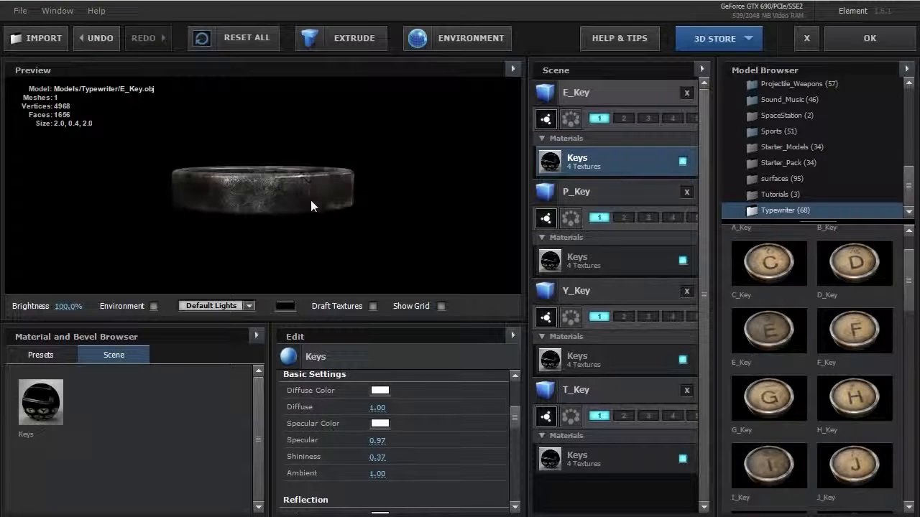
{"action": "scroll", "coordinate": [269, 217], "scroll_direction": "up", "scroll_amount": 4}
{"action": "scroll", "coordinate": [305, 208], "scroll_direction": "up", "scroll_amount": 2}
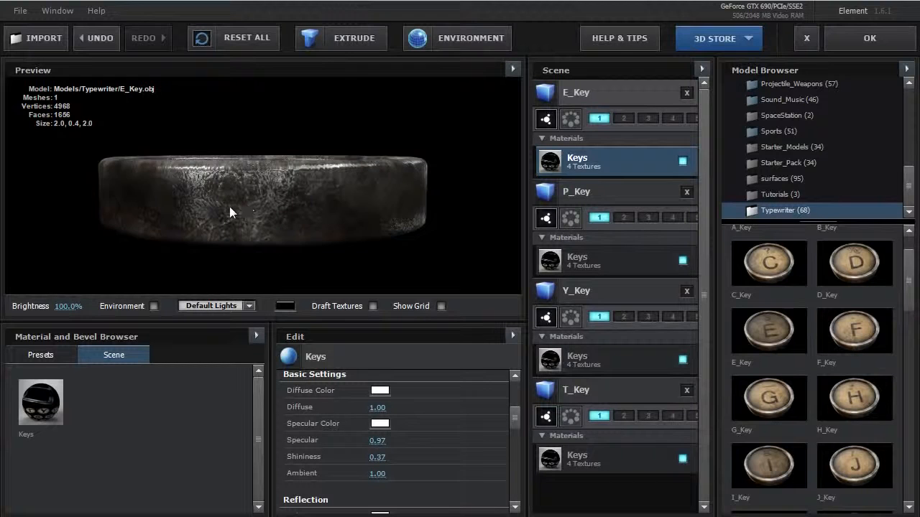
{"action": "left_click_drag", "start_coordinate": [513, 420], "coordinate": [513, 406]}
{"action": "left_click_drag", "start_coordinate": [433, 415], "coordinate": [384, 416]}
{"action": "left_click_drag", "start_coordinate": [329, 187], "coordinate": [254, 184]}
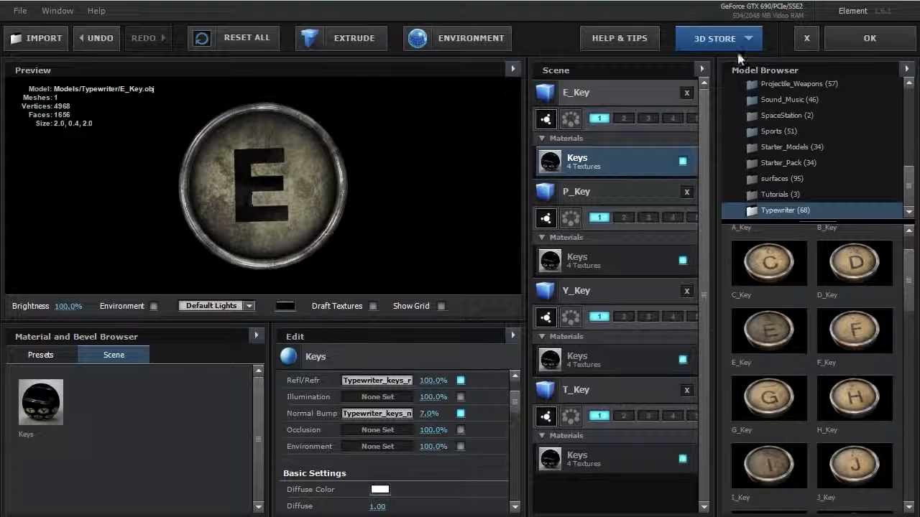
{"action": "left_click", "coordinate": [868, 40]}
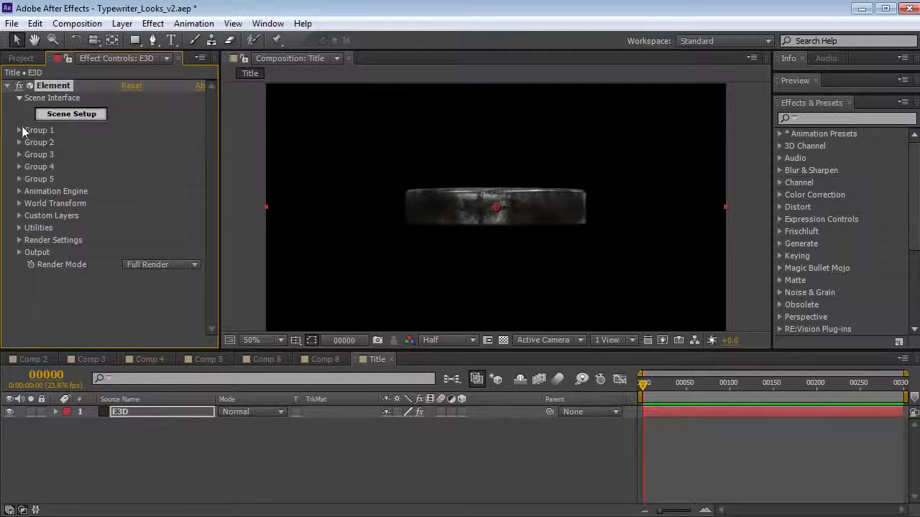
- Set Group 1's Particle Look X Rotation to 90° so the keys face the camera
{"action": "left_click", "coordinate": [20, 130]}
{"action": "left_click", "coordinate": [31, 154]}
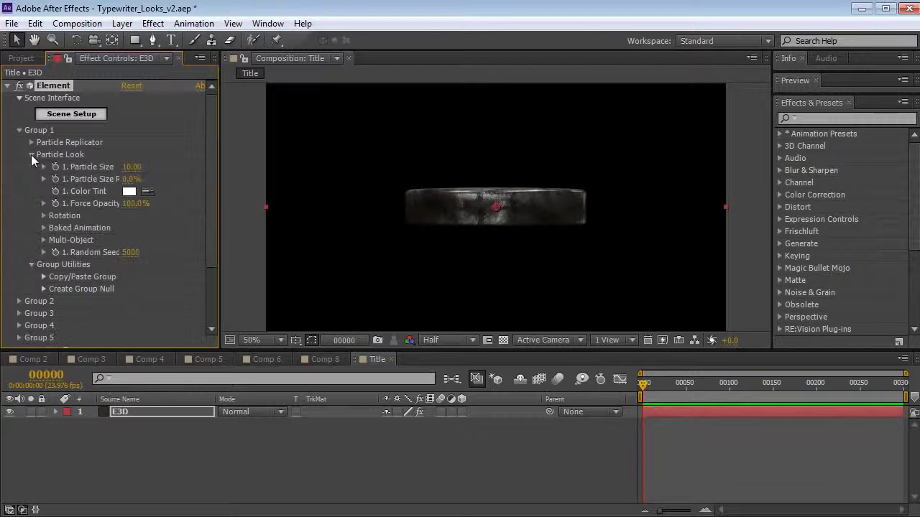
{"action": "left_click", "coordinate": [43, 215]}
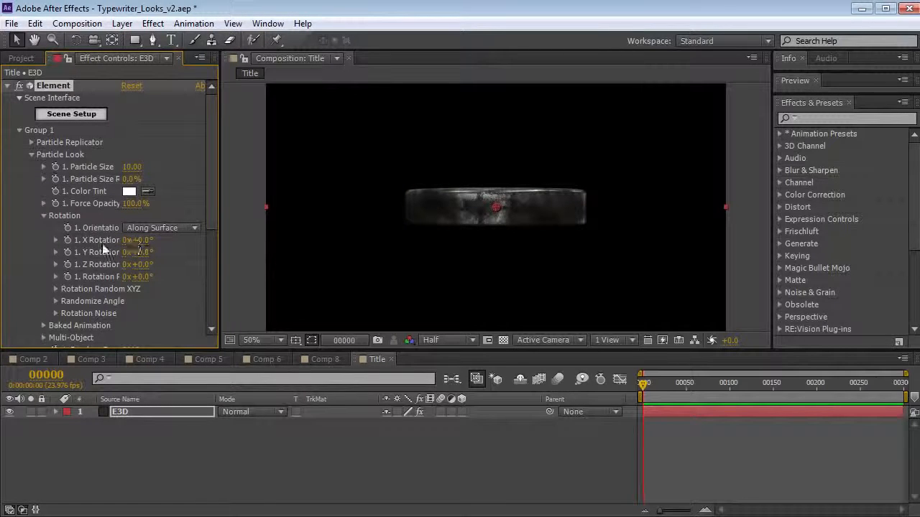
{"action": "left_click_drag", "start_coordinate": [180, 243], "coordinate": [188, 243]}
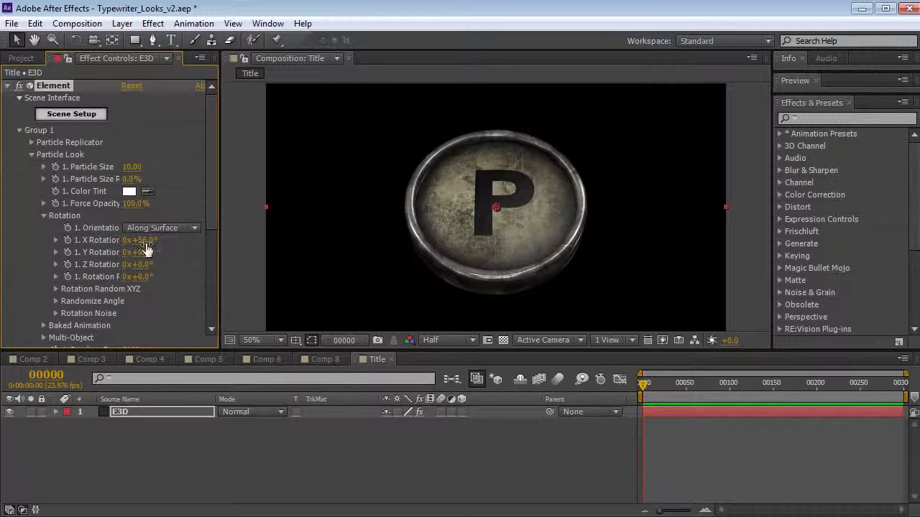
{"action": "type", "text": "90"}
{"action": "key", "text": "Return"}
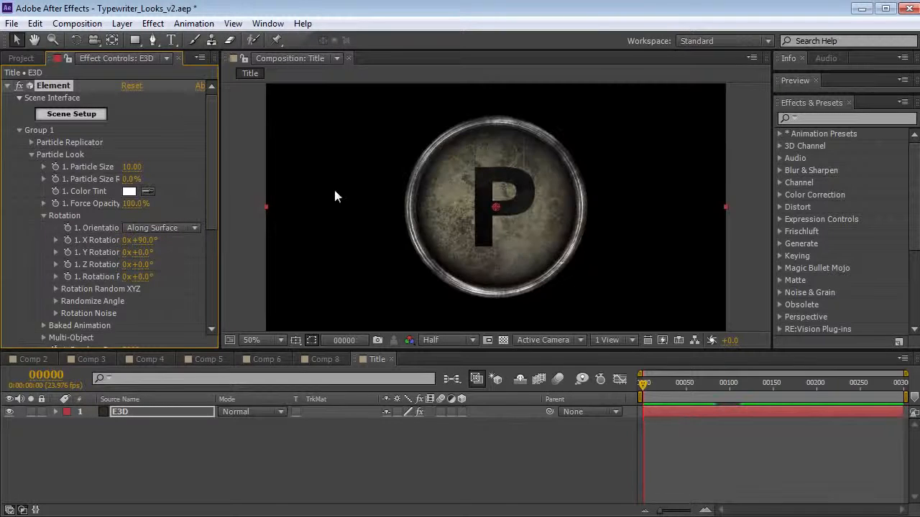
{"action": "left_click", "coordinate": [32, 155]}
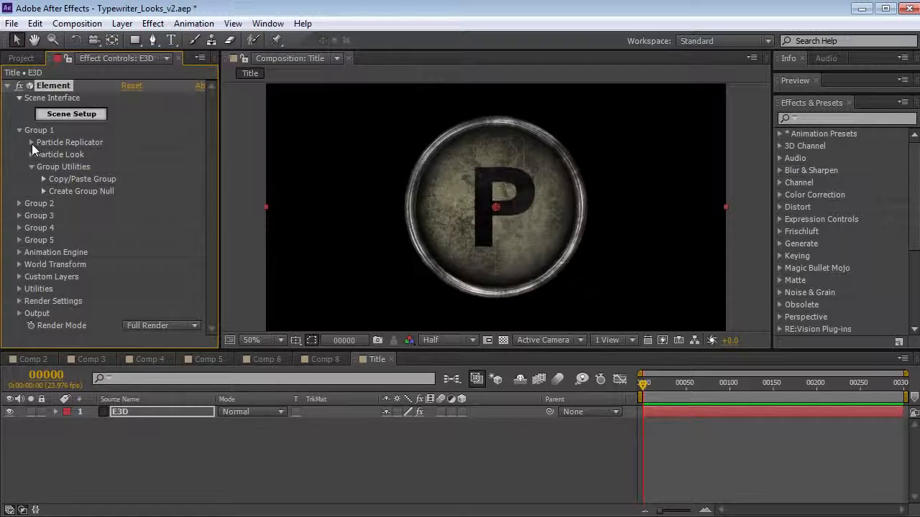
- Set Group 1's Replicator Shape to 3D Grid with Grid X 4, Grid Y 1 and Grid Z 1
{"action": "left_click", "coordinate": [32, 143]}
{"action": "left_click_drag", "start_coordinate": [220, 182], "coordinate": [261, 179]}
{"action": "left_click", "coordinate": [169, 167]}
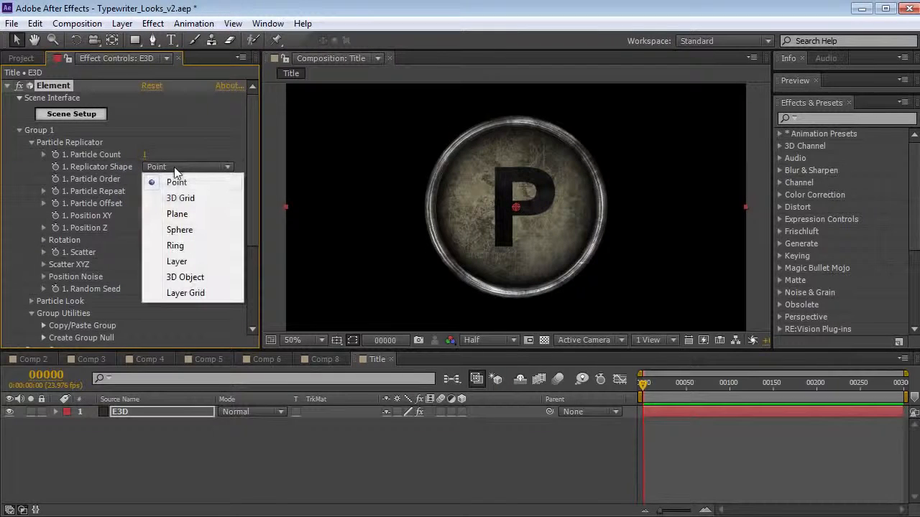
{"action": "left_click", "coordinate": [189, 202]}
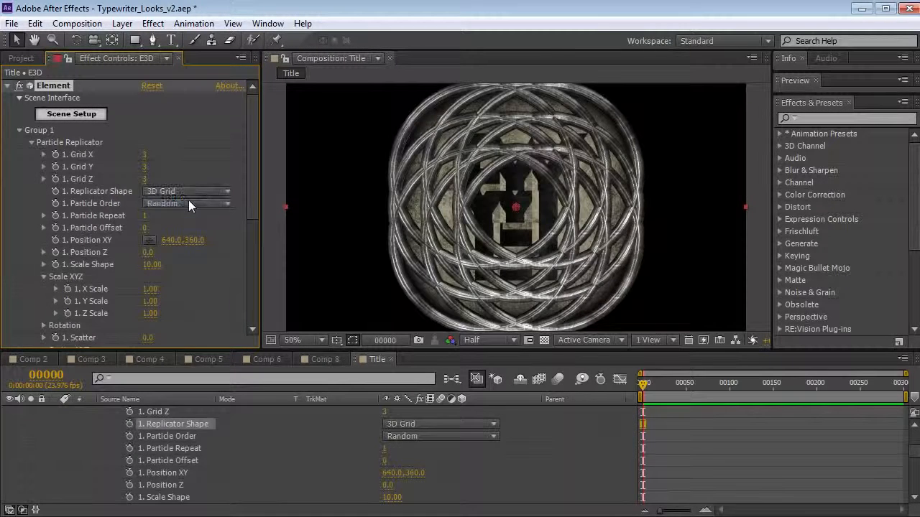
{"action": "left_click_drag", "start_coordinate": [144, 167], "coordinate": [120, 178]}
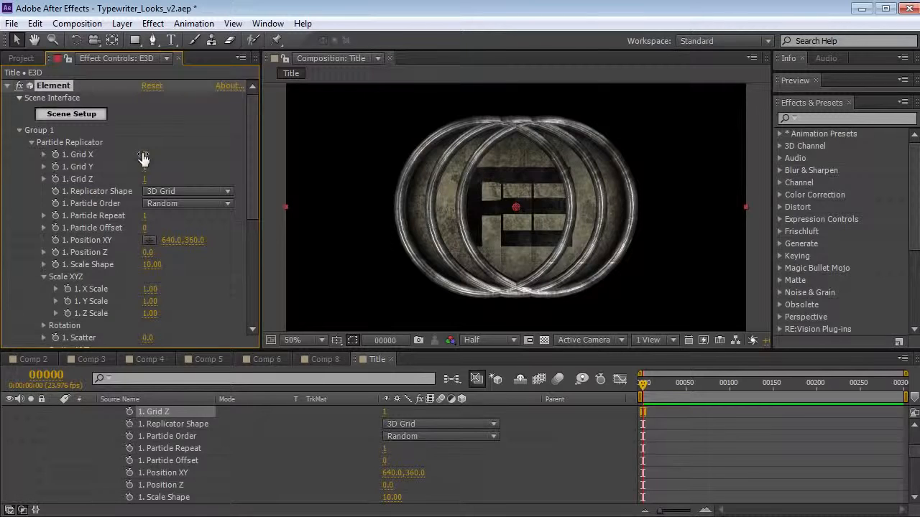
{"action": "left_click", "coordinate": [214, 172]}
{"action": "left_click", "coordinate": [146, 156]}
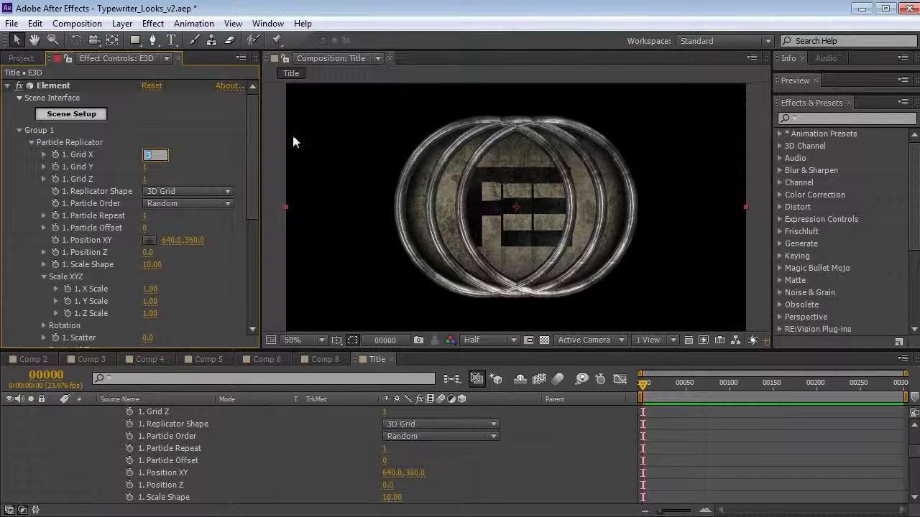
{"action": "type", "text": "4"}
{"action": "key", "text": "Return"}
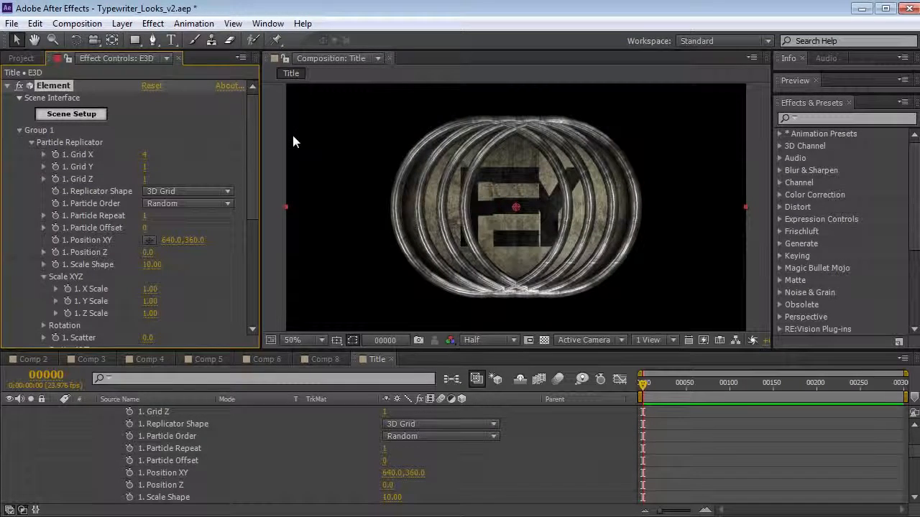
- Space out the Group 1 keys with a Scale Shape of 31.70 and reduce their Particle Size to 4.00
{"action": "left_click_drag", "start_coordinate": [151, 271], "coordinate": [301, 260]}
{"action": "left_click_drag", "start_coordinate": [252, 172], "coordinate": [250, 223]}
{"action": "left_click", "coordinate": [31, 266]}
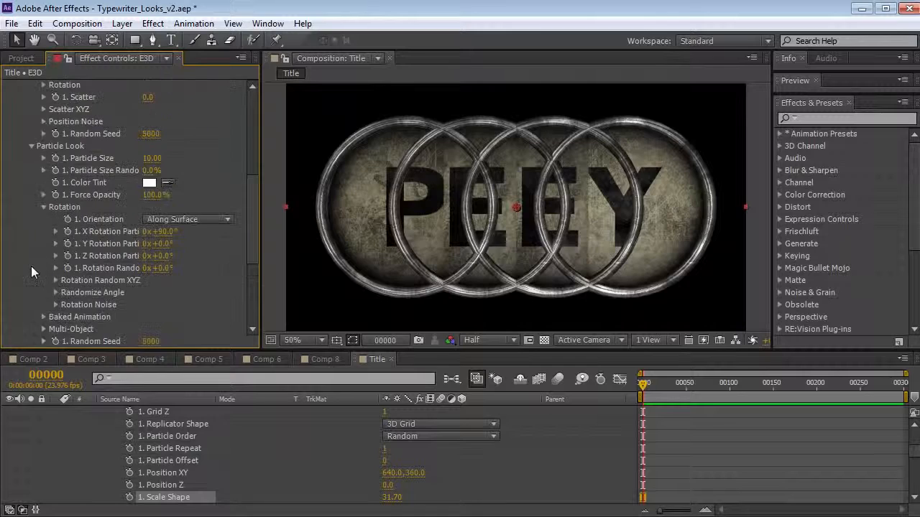
{"action": "left_click_drag", "start_coordinate": [70, 166], "coordinate": [40, 162]}
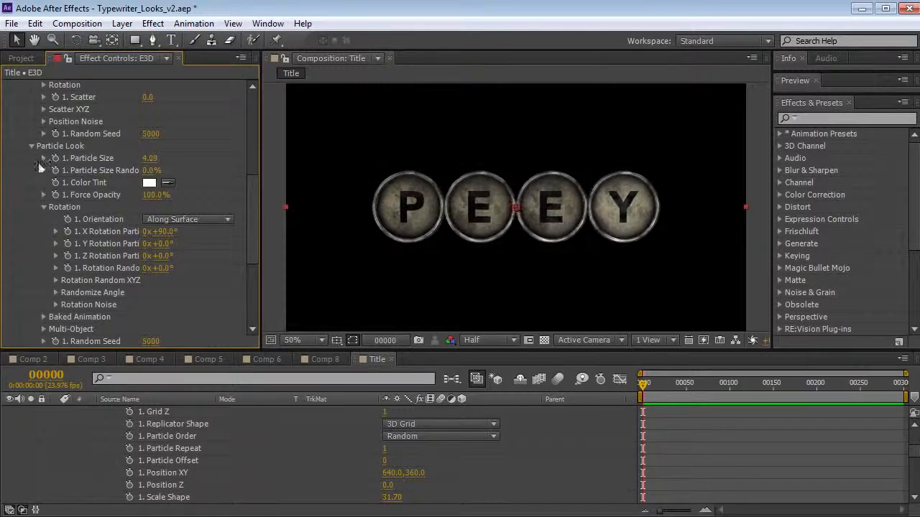
- Set Group 1's Particle Order to Backwards so the keys spell TYPE
{"action": "scroll", "coordinate": [245, 167], "scroll_direction": "up", "scroll_amount": 5}
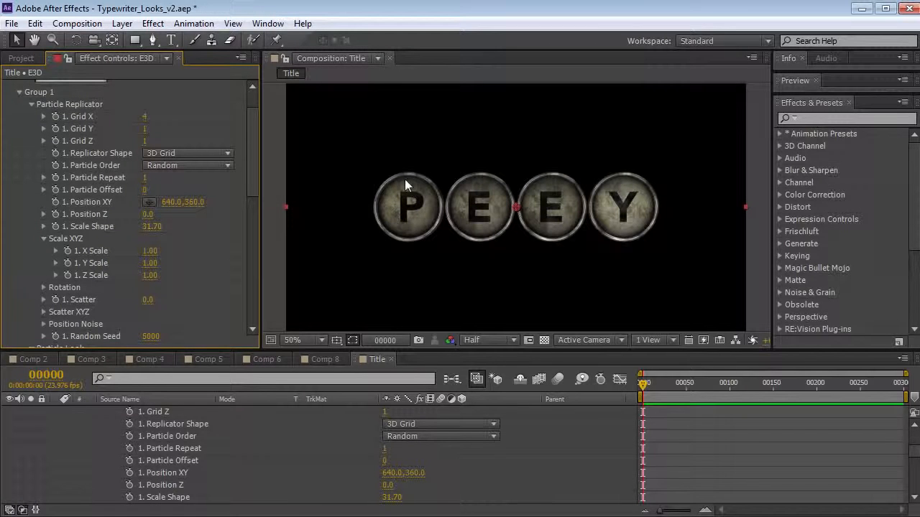
{"action": "scroll", "coordinate": [253, 162], "scroll_direction": "up", "scroll_amount": 2}
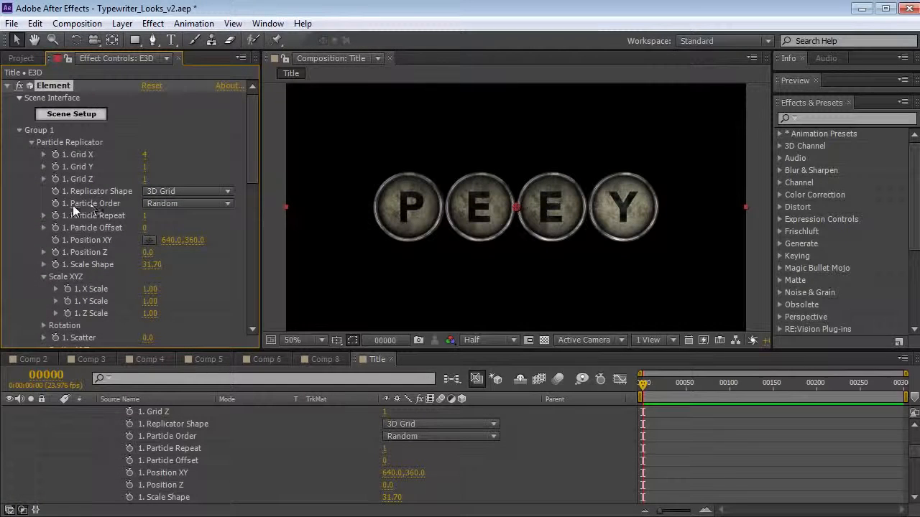
{"action": "left_click", "coordinate": [166, 203]}
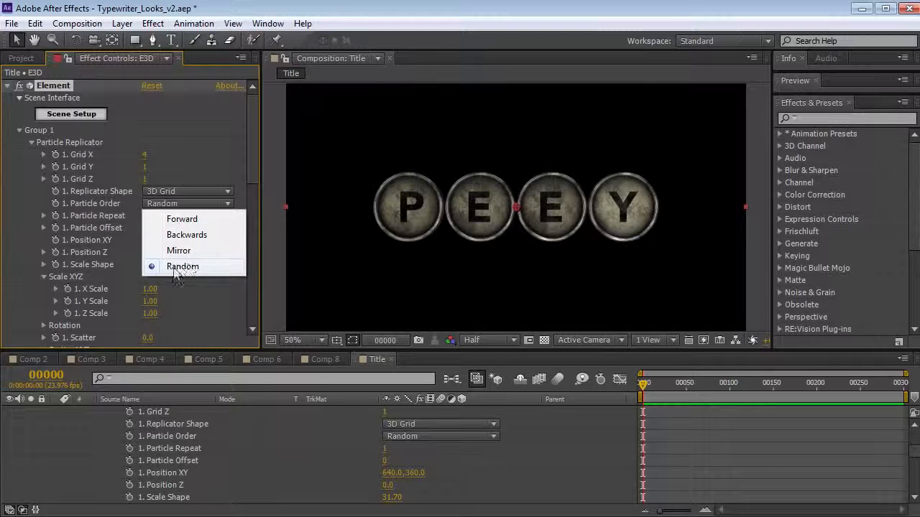
{"action": "left_click", "coordinate": [186, 235]}
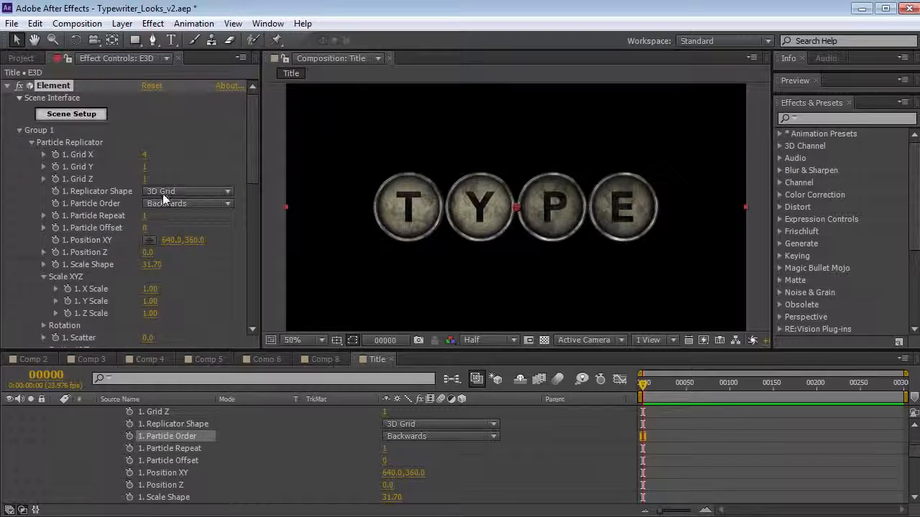
- Check the order of the key models in the Element scene setup and leave it without saving
{"action": "left_click", "coordinate": [77, 118]}
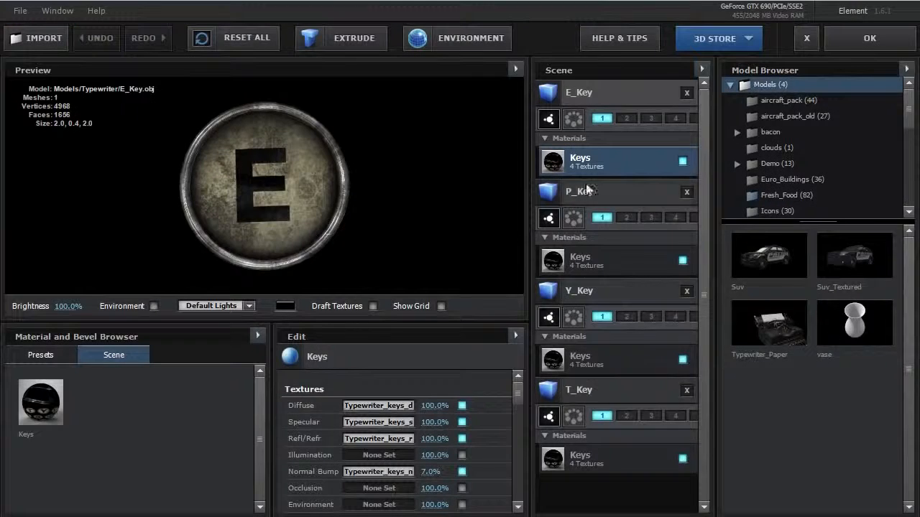
{"action": "left_click", "coordinate": [596, 395]}
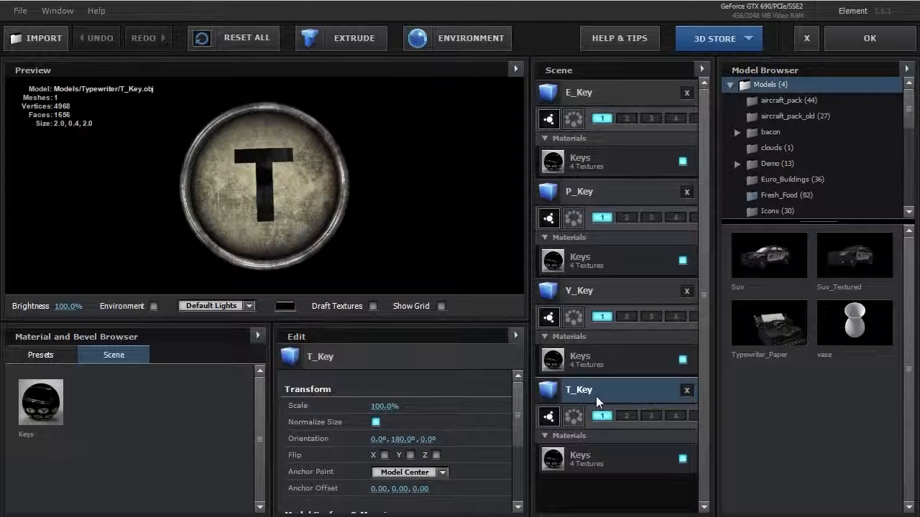
{"action": "left_click", "coordinate": [610, 95]}
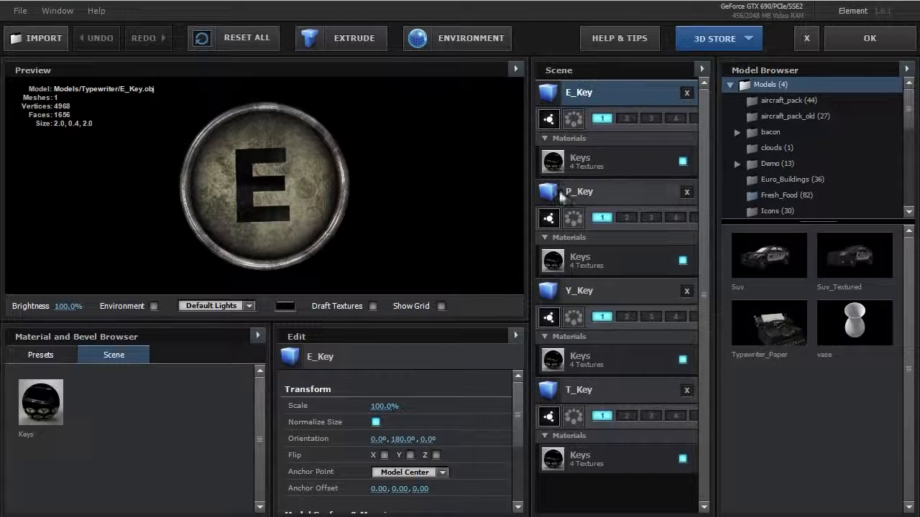
{"action": "left_click", "coordinate": [806, 38]}
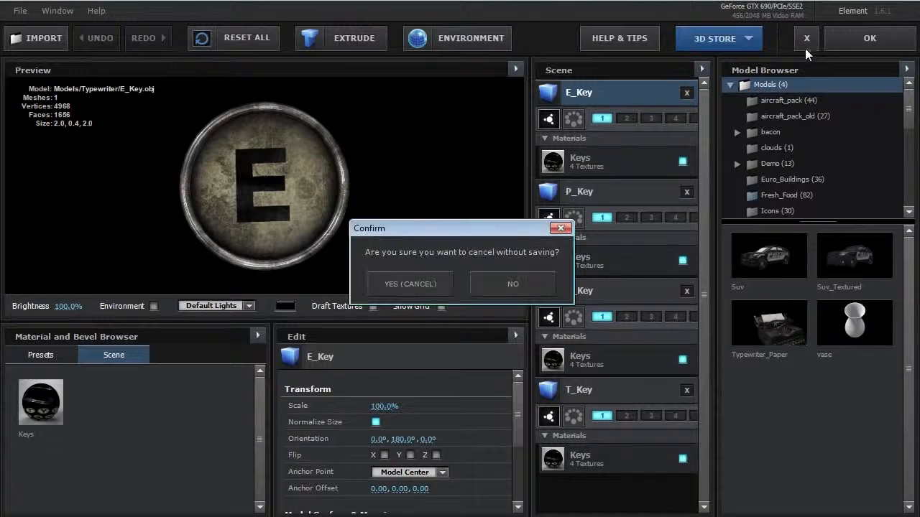
{"action": "left_click", "coordinate": [409, 288]}
- Add a two-node 35mm camera named Camera 1 and orbit it to view the TYPE keys at an angle
{"action": "key", "text": "c"}
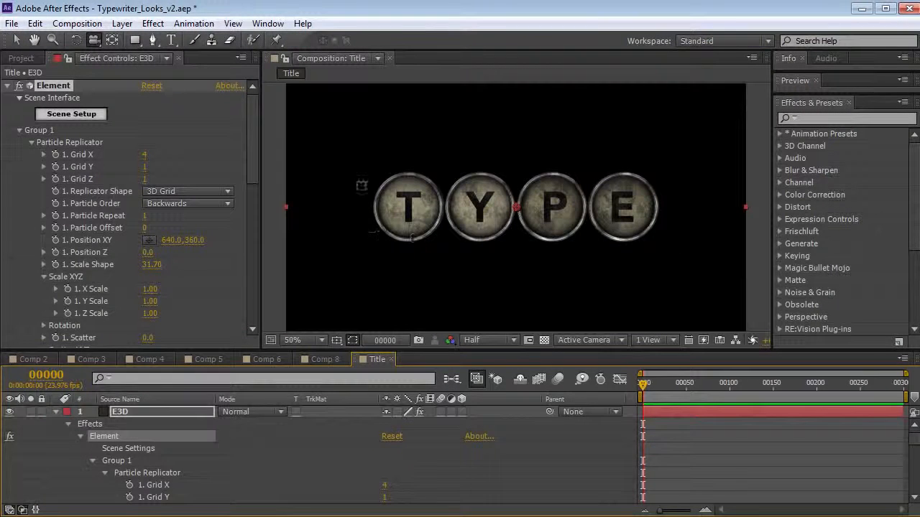
{"action": "left_click", "coordinate": [122, 24]}
{"action": "mouse_move", "coordinate": [143, 36]}
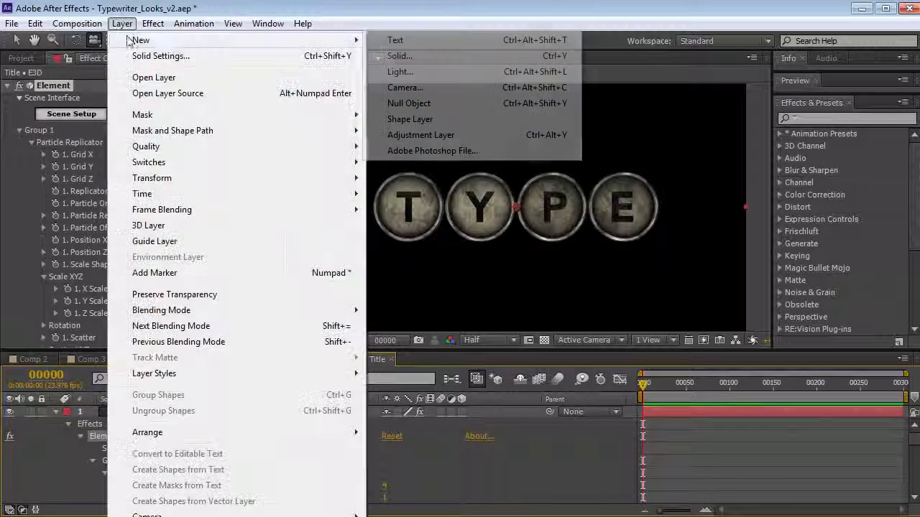
{"action": "left_click", "coordinate": [467, 87]}
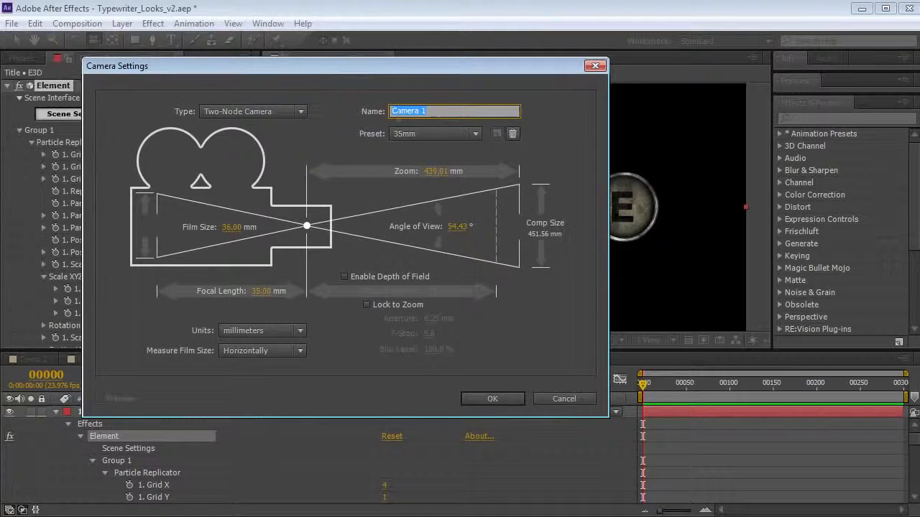
{"action": "left_click", "coordinate": [504, 400]}
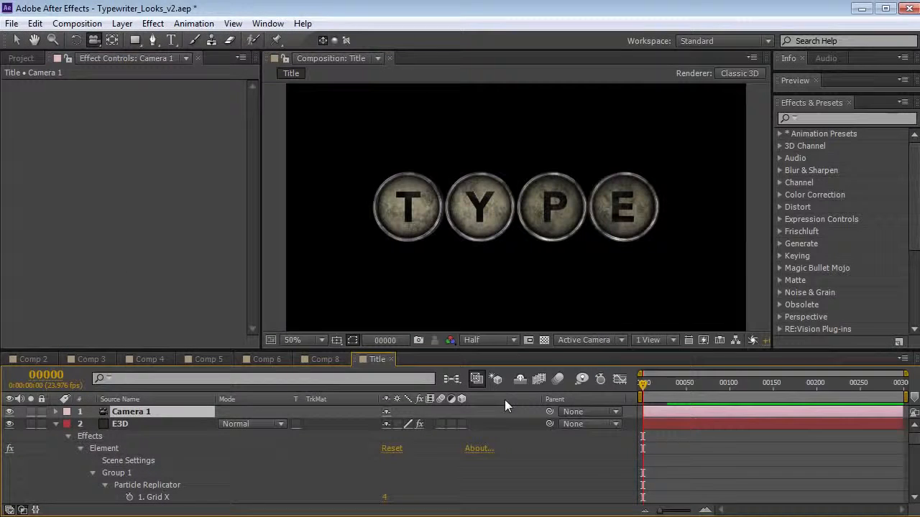
{"action": "left_click", "coordinate": [55, 424]}
{"action": "left_click_drag", "start_coordinate": [406, 207], "coordinate": [433, 153]}
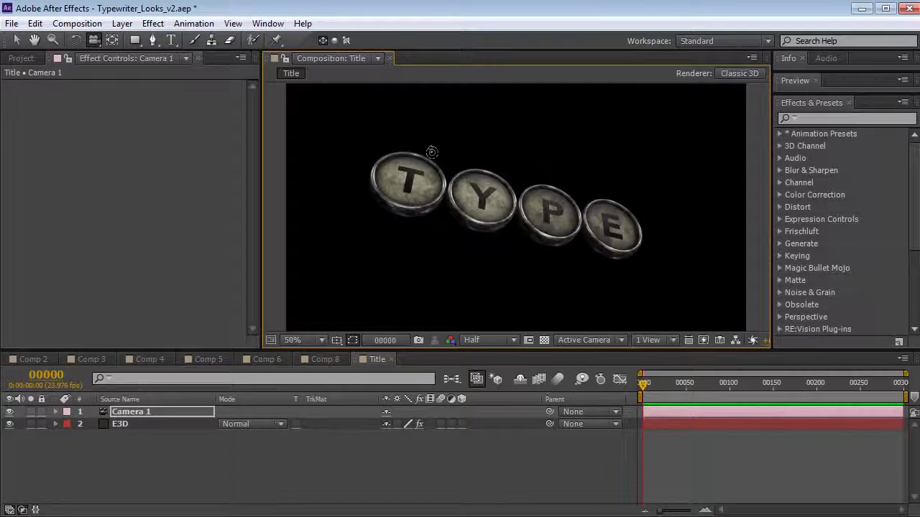
{"action": "left_click_drag", "start_coordinate": [517, 216], "coordinate": [554, 213]}
- Place Tan_BG.jpg beneath the E3D layer as the background and adjust the camera angle in an enlarged view
{"action": "left_click", "coordinate": [22, 58]}
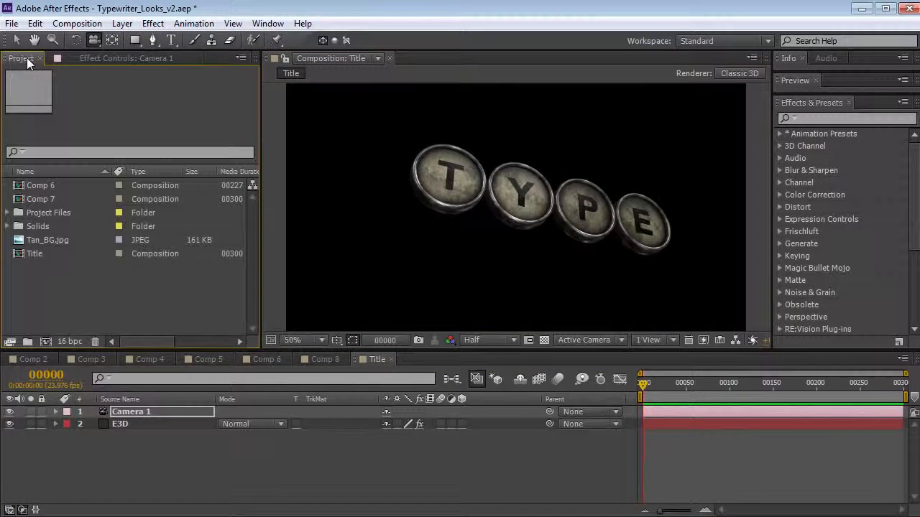
{"action": "left_click_drag", "start_coordinate": [49, 243], "coordinate": [85, 445]}
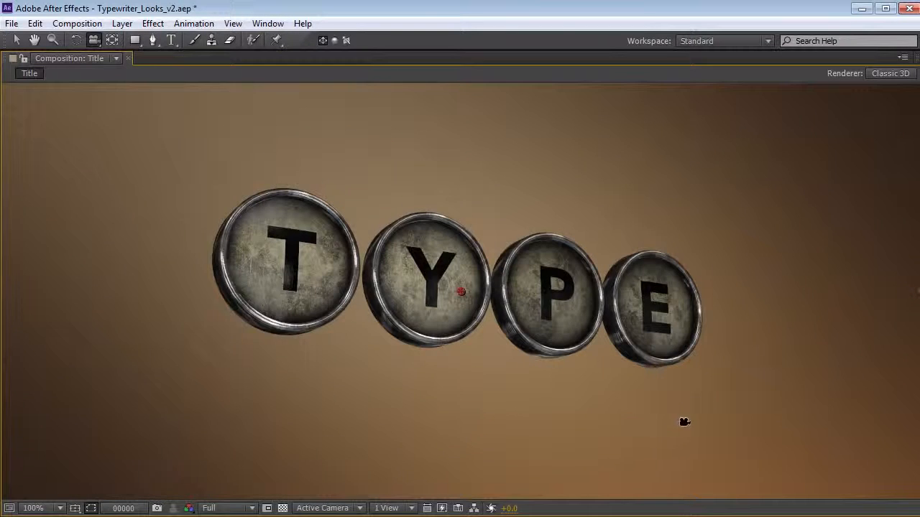
{"action": "left_click_drag", "start_coordinate": [682, 423], "coordinate": [667, 399]}
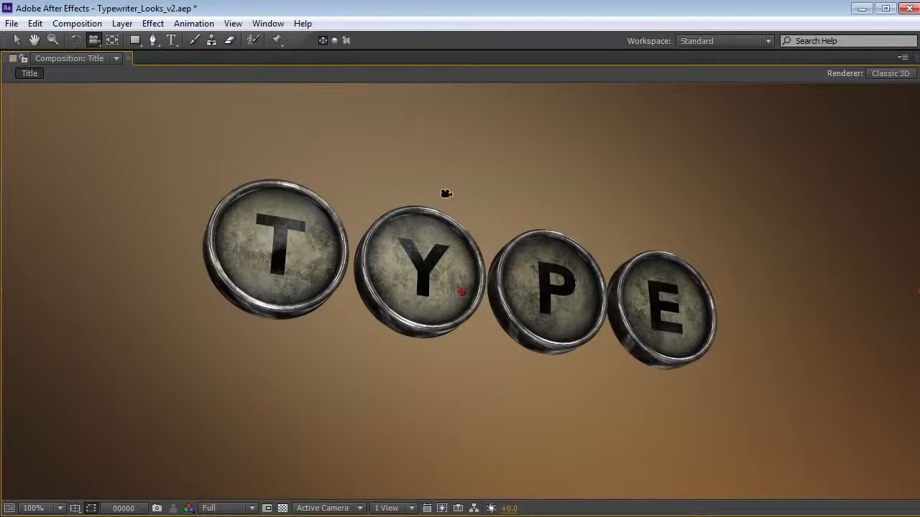
{"action": "key", "text": "grave"}
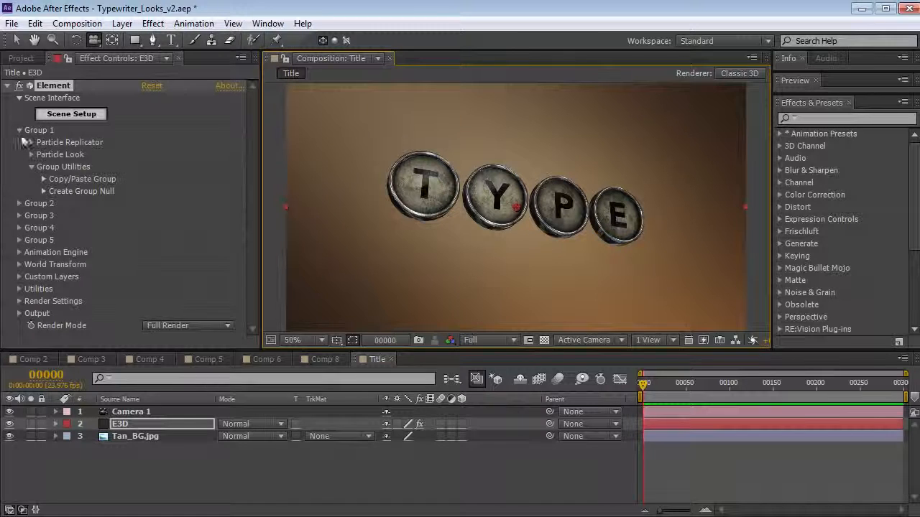
- Set Add Lighting in E3D's Render Settings to Dramatic, preview at half resolution and move the camera closer to the keys
{"action": "left_click", "coordinate": [20, 301]}
{"action": "scroll", "coordinate": [26, 302], "scroll_direction": "down", "scroll_amount": 3}
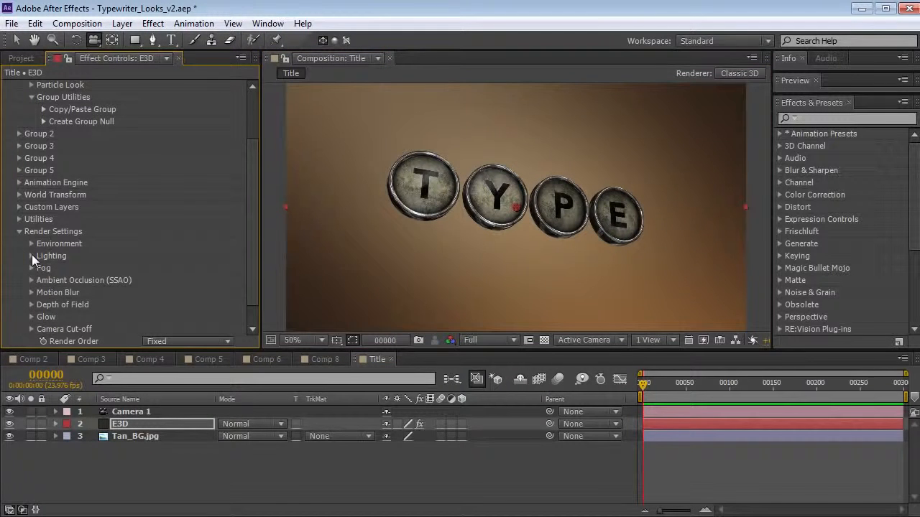
{"action": "left_click", "coordinate": [31, 255]}
{"action": "scroll", "coordinate": [165, 314], "scroll_direction": "down", "scroll_amount": 1}
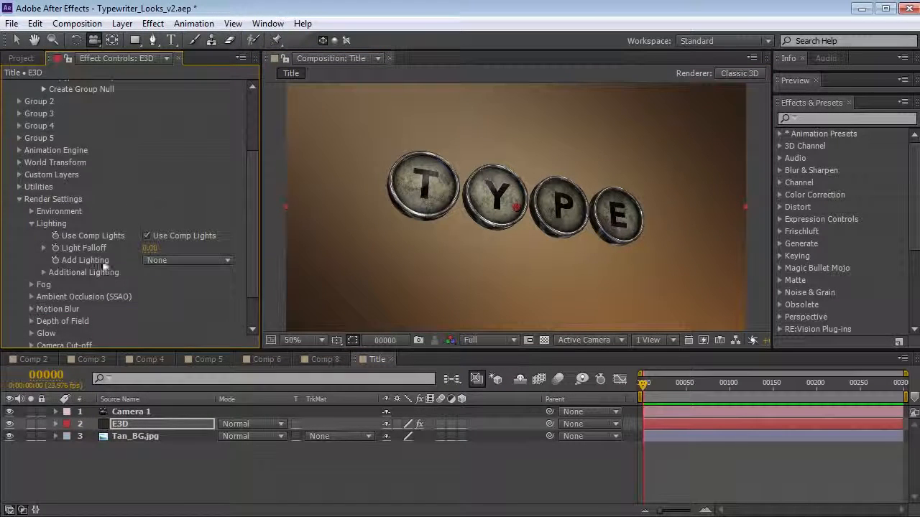
{"action": "left_click", "coordinate": [157, 260]}
{"action": "left_click", "coordinate": [184, 308]}
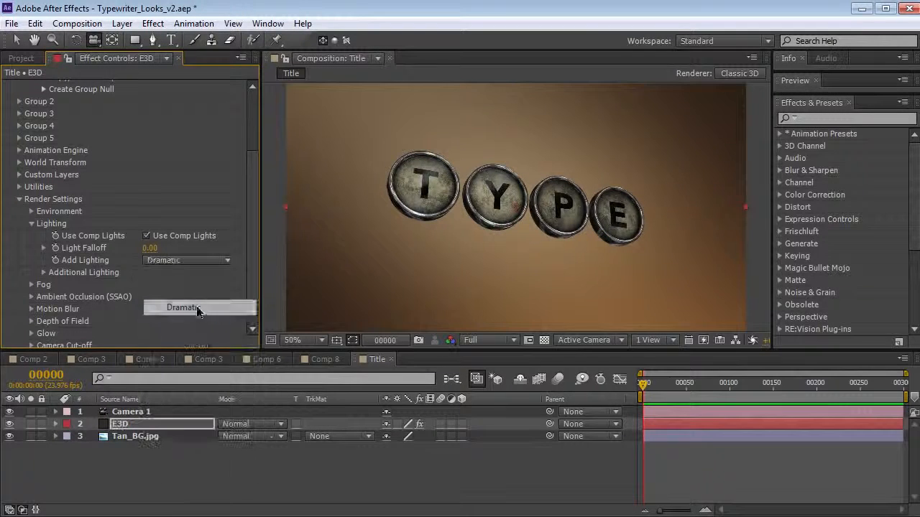
{"action": "key", "text": "ctrl+shift+j"}
{"action": "left_click_drag", "start_coordinate": [509, 253], "coordinate": [480, 212]}
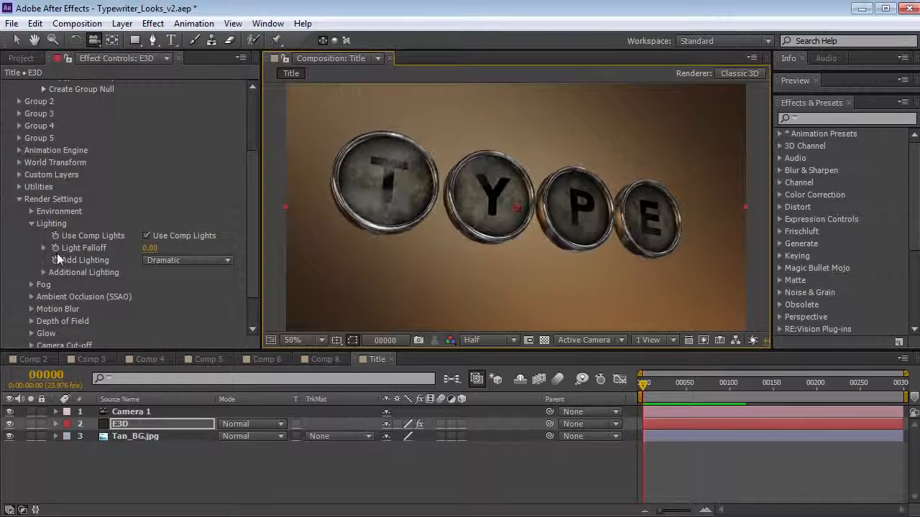
- Set Additional Lighting's Brightness Multiplier to 109% and its rotation to X 55°, Y -54° and Z 132°, checking the keys from another camera angle
{"action": "left_click", "coordinate": [39, 273]}
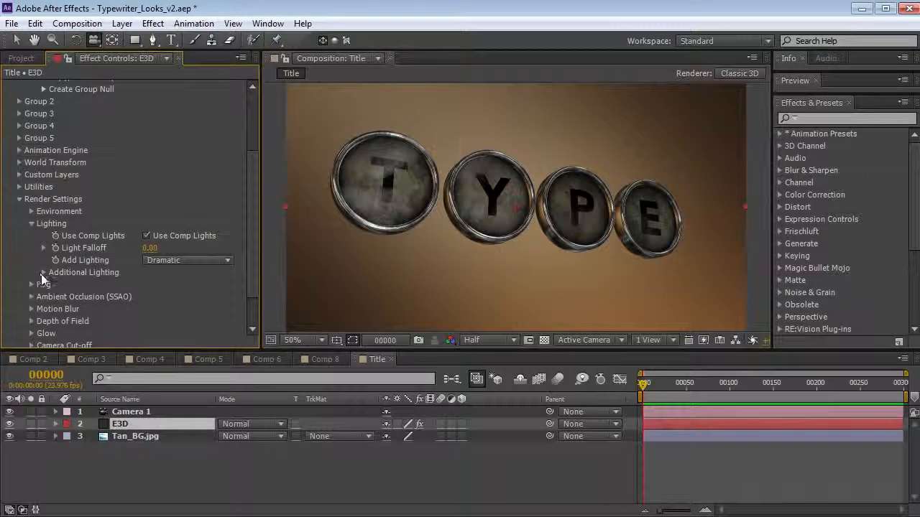
{"action": "left_click", "coordinate": [43, 272]}
{"action": "scroll", "coordinate": [250, 253], "scroll_direction": "down", "scroll_amount": 2}
{"action": "left_click_drag", "start_coordinate": [165, 305], "coordinate": [202, 283]}
{"action": "left_click_drag", "start_coordinate": [540, 229], "coordinate": [579, 257]}
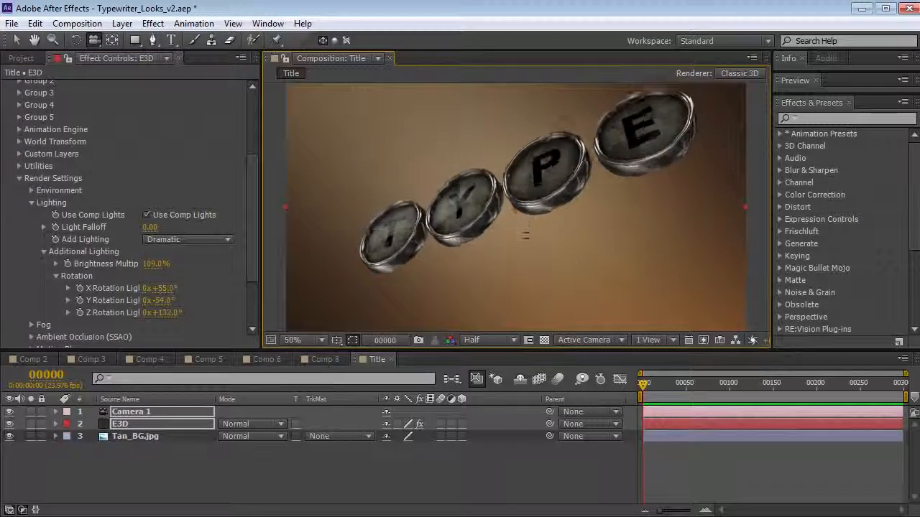
- Switch Add Lighting to Cinema, set its X rotation to 14° and Y rotation to 7°, and orbit the camera around the keys
{"action": "left_click", "coordinate": [170, 240]}
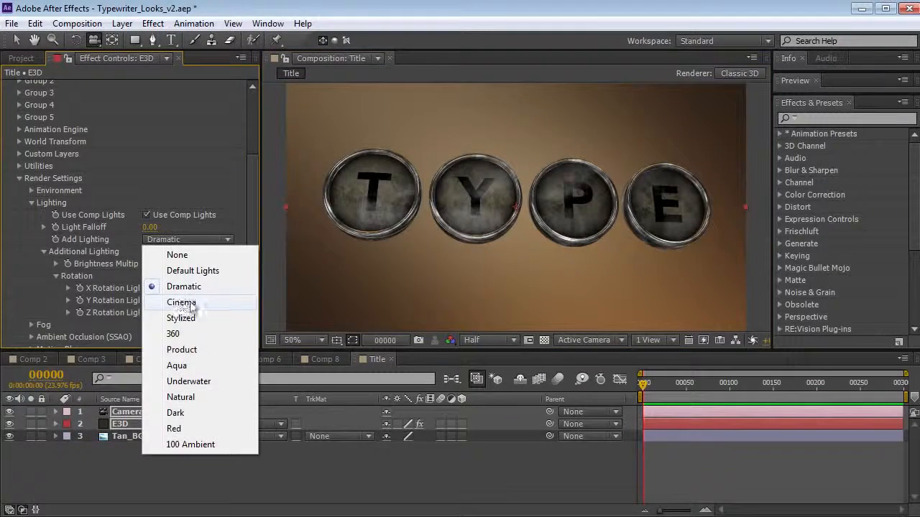
{"action": "left_click", "coordinate": [185, 302]}
{"action": "left_click_drag", "start_coordinate": [159, 301], "coordinate": [139, 293]}
{"action": "mouse_move", "coordinate": [574, 240]}
{"action": "left_mouse_down"}
{"action": "mouse_move", "coordinate": [464, 204]}
{"action": "mouse_move", "coordinate": [578, 247]}
{"action": "left_mouse_up"}
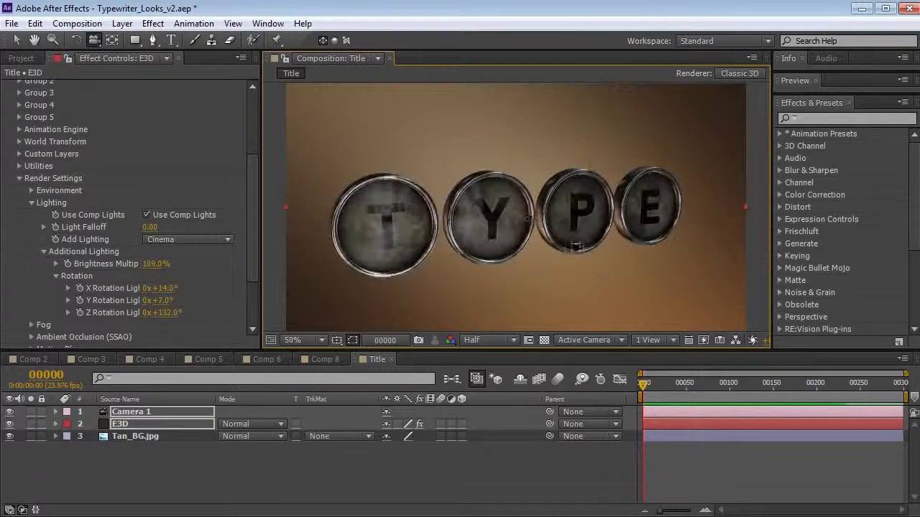
- Add a Point light to the Title composition and raise its intensity in the light settings
{"action": "left_click", "coordinate": [124, 462]}
{"action": "left_click", "coordinate": [122, 23]}
{"action": "mouse_move", "coordinate": [140, 38]}
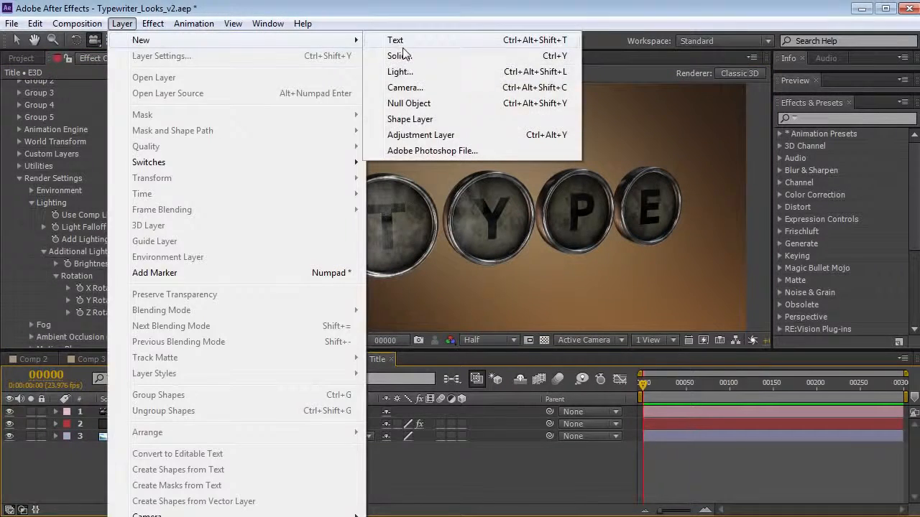
{"action": "left_click", "coordinate": [391, 69]}
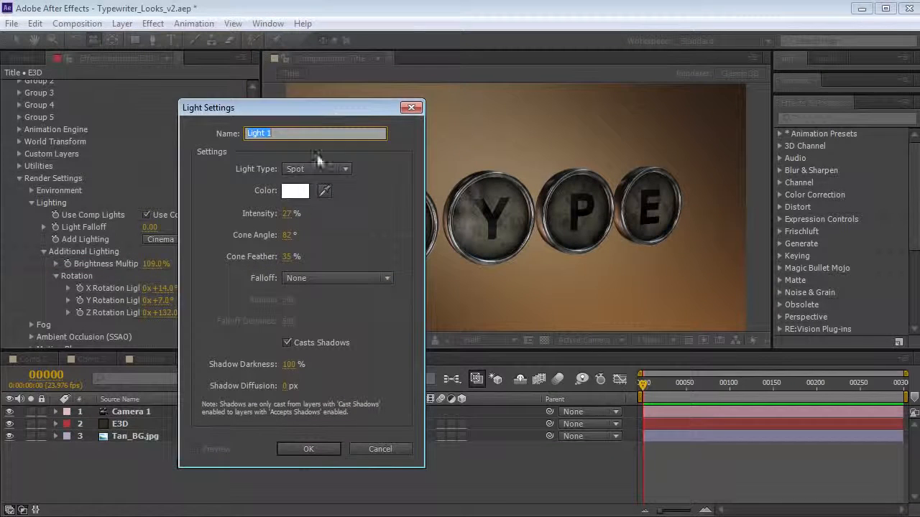
{"action": "left_click", "coordinate": [316, 169]}
{"action": "left_click", "coordinate": [301, 217]}
{"action": "left_click_drag", "start_coordinate": [287, 217], "coordinate": [327, 214]}
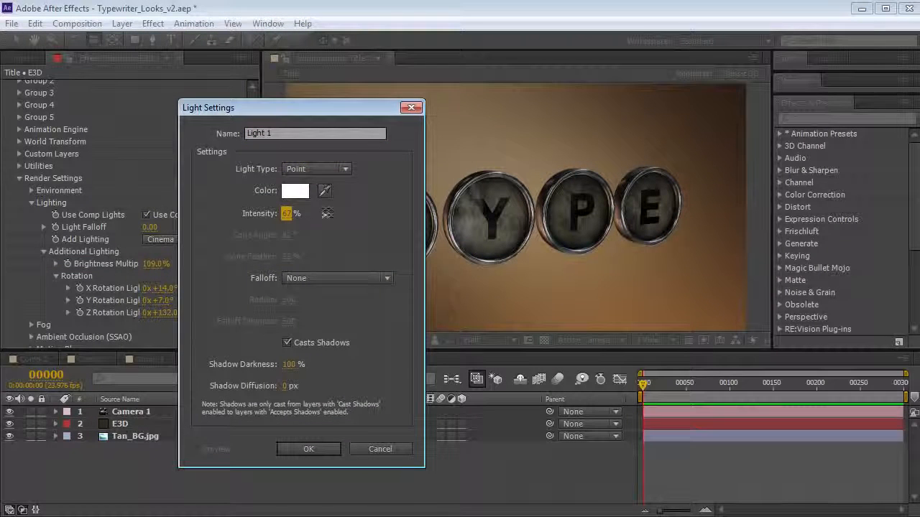
{"action": "left_click", "coordinate": [309, 449]}
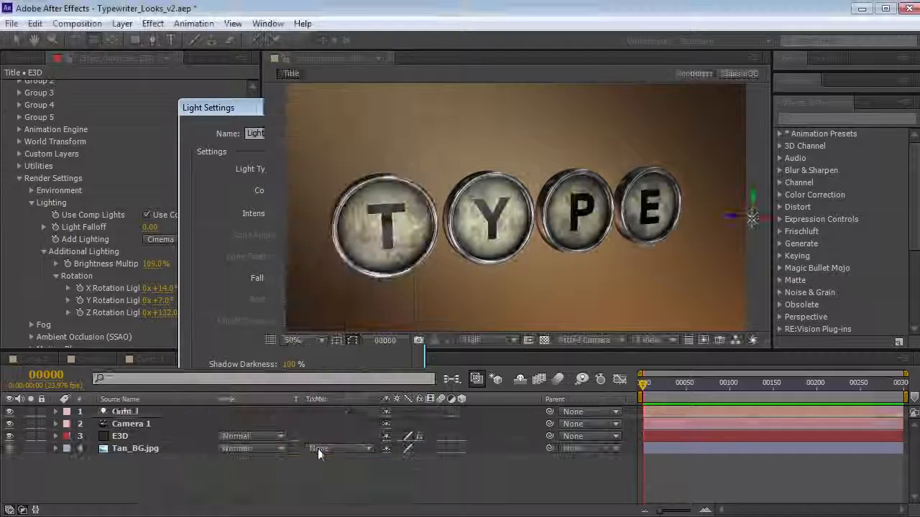
- Reposition Light 1, set its intensity to 51% and orbit the camera to face the keys more directly
{"action": "key", "text": "v"}
{"action": "left_click_drag", "start_coordinate": [751, 220], "coordinate": [707, 340]}
{"action": "key", "text": "t"}
{"action": "left_click_drag", "start_coordinate": [388, 436], "coordinate": [352, 432]}
{"action": "key", "text": "c"}
{"action": "left_click_drag", "start_coordinate": [634, 269], "coordinate": [601, 265]}
{"action": "key", "text": "c"}
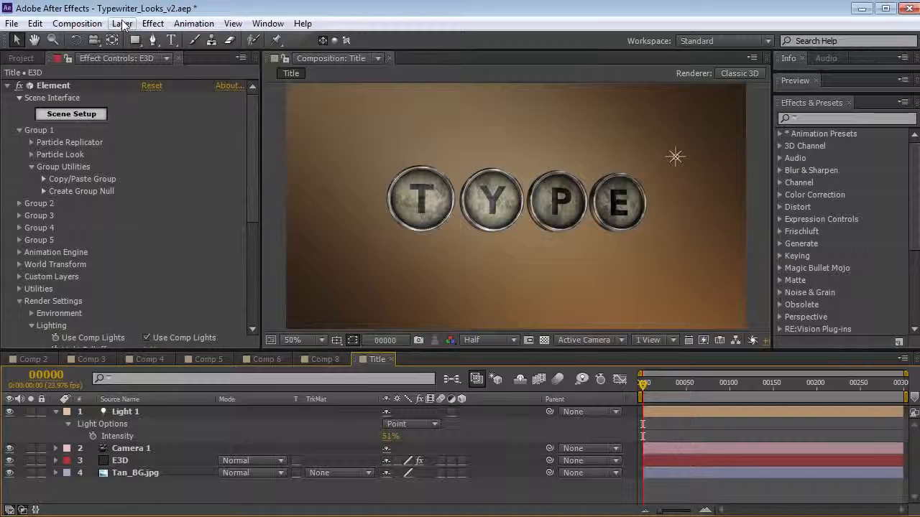
- Create a solid in orange C48F4B as the top layer and set its blending mode to Screen
{"action": "left_click", "coordinate": [122, 23]}
{"action": "mouse_move", "coordinate": [144, 38]}
{"action": "left_click", "coordinate": [392, 56]}
{"action": "left_click", "coordinate": [201, 307]}
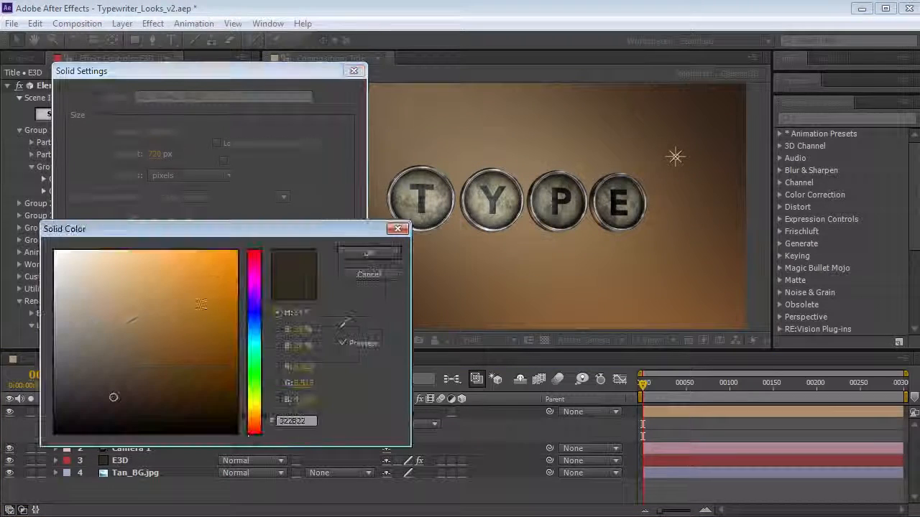
{"action": "mouse_move", "coordinate": [147, 301]}
{"action": "left_mouse_down"}
{"action": "mouse_move", "coordinate": [176, 294]}
{"action": "mouse_move", "coordinate": [166, 292]}
{"action": "left_mouse_up"}
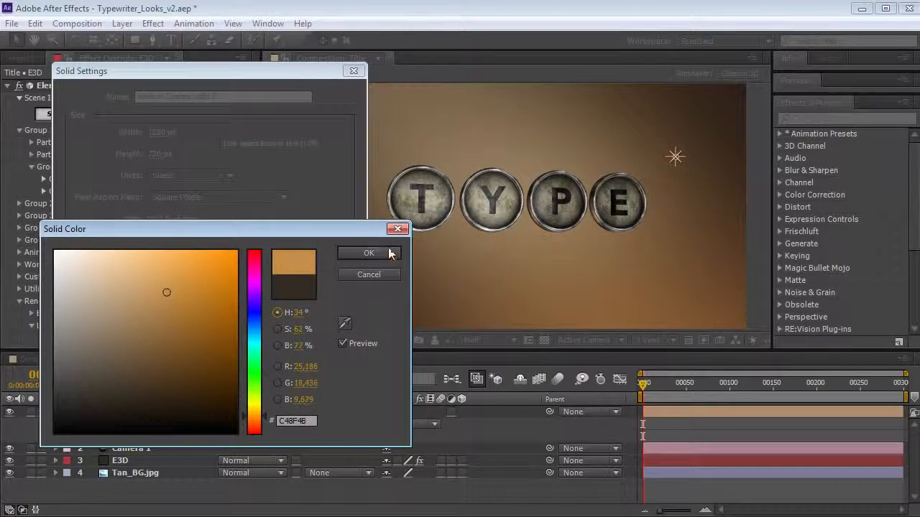
{"action": "key", "text": "Return"}
{"action": "left_click", "coordinate": [253, 348]}
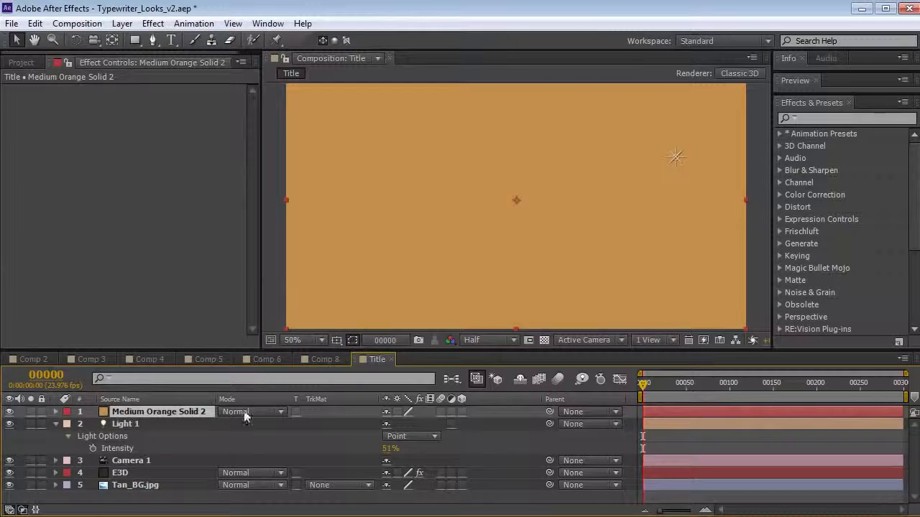
{"action": "left_click", "coordinate": [252, 412]}
{"action": "left_click", "coordinate": [291, 238]}
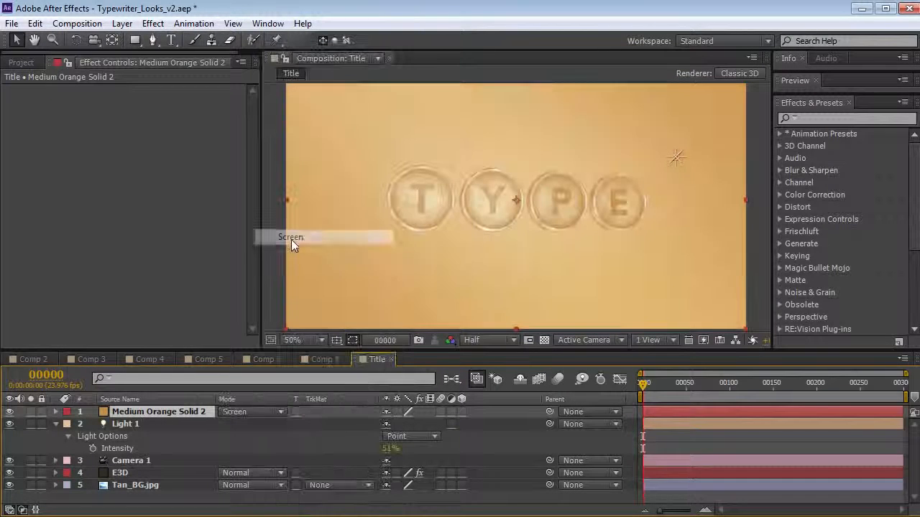
- Draw an elliptical mask on the orange solid over the frame's upper-left area and set its Mask Feather to 577 pixels
{"action": "left_click_drag", "start_coordinate": [135, 41], "coordinate": [223, 73]}
{"action": "key", "text": "comma"}
{"action": "left_click_drag", "start_coordinate": [320, 102], "coordinate": [567, 208]}
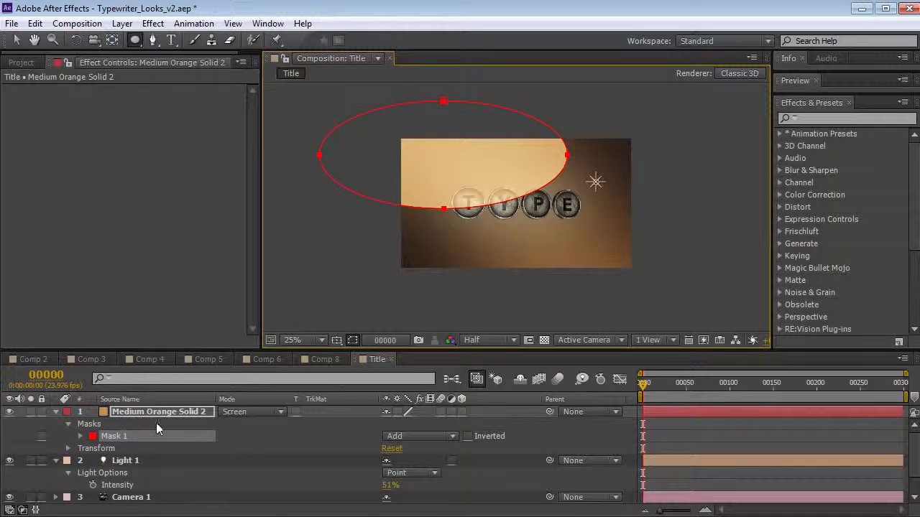
{"action": "key", "text": "f"}
{"action": "left_click_drag", "start_coordinate": [416, 441], "coordinate": [489, 440]}
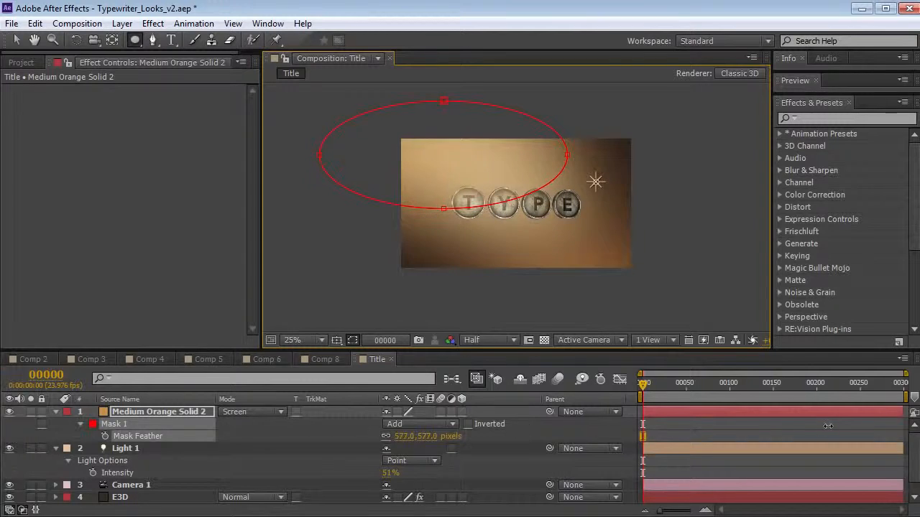
- Transform the feathered mask so the orange glow sits nearer the frame's upper-left corner, and collapse the layer properties
{"action": "key", "text": "v"}
{"action": "double_click", "coordinate": [443, 207]}
{"action": "left_click_drag", "start_coordinate": [509, 180], "coordinate": [488, 160]}
{"action": "left_click", "coordinate": [666, 416]}
{"action": "scroll", "coordinate": [533, 321], "scroll_direction": "up", "scroll_amount": 2}
{"action": "key", "text": "F2"}
{"action": "key", "text": "u"}
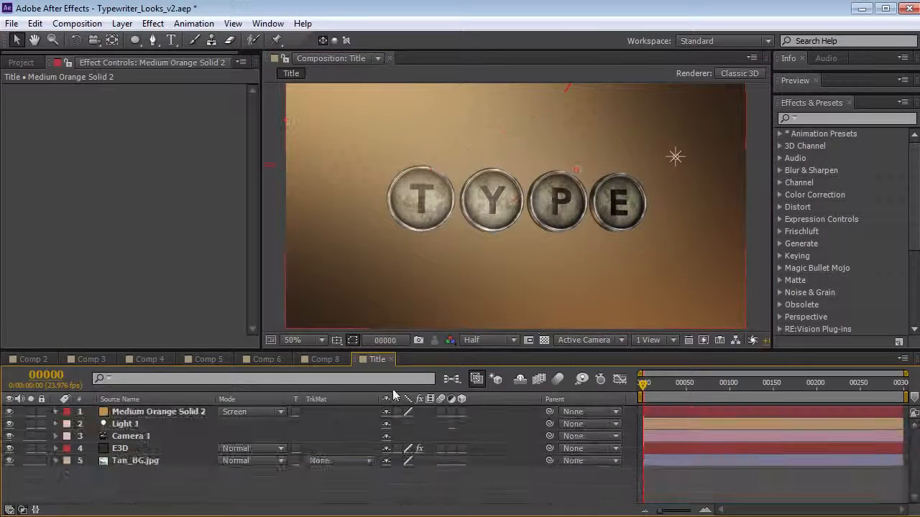
- Add an adjustment layer above all layers and apply Curves with the RGB midtones pulled down slightly
{"action": "left_click", "coordinate": [123, 23]}
{"action": "mouse_move", "coordinate": [144, 40]}
{"action": "left_click", "coordinate": [421, 135]}
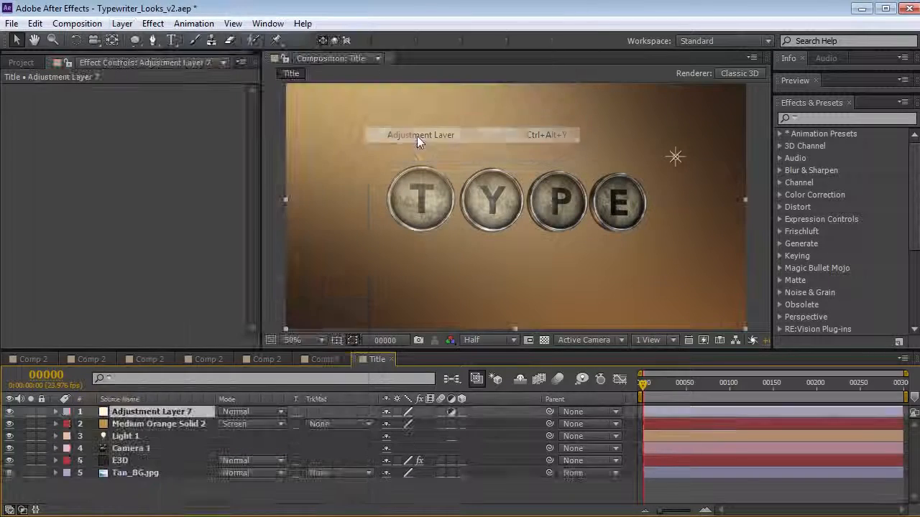
{"action": "left_click", "coordinate": [152, 23]}
{"action": "mouse_move", "coordinate": [314, 163]}
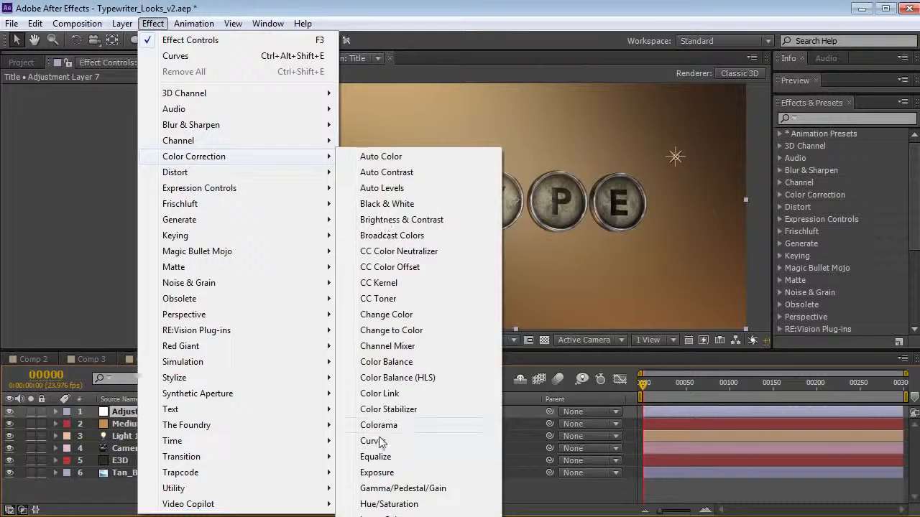
{"action": "left_click", "coordinate": [374, 441]}
{"action": "left_click_drag", "start_coordinate": [81, 208], "coordinate": [85, 218]}
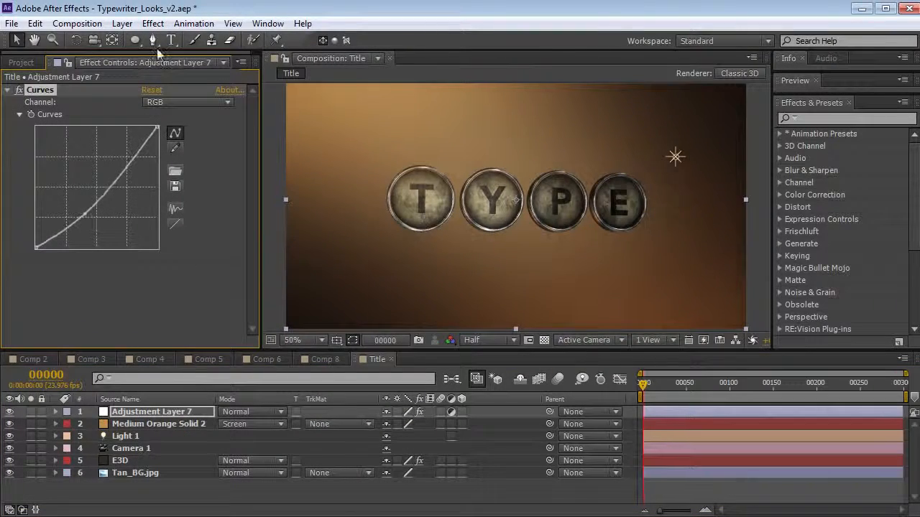
- Add Tint above Curves on the adjustment layer with Amount to Tint 58%, and shape the RGB curve into an S
{"action": "left_click", "coordinate": [153, 23]}
{"action": "mouse_move", "coordinate": [216, 158]}
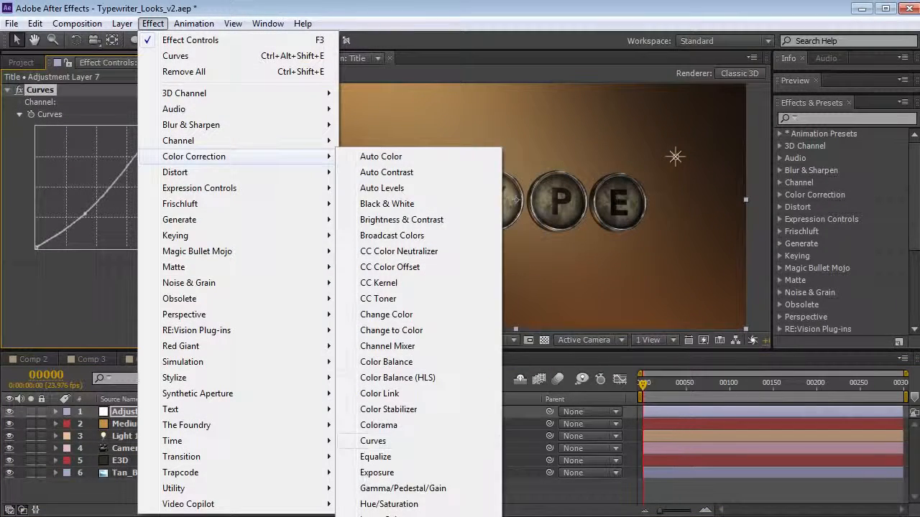
{"action": "left_click", "coordinate": [369, 516]}
{"action": "left_click_drag", "start_coordinate": [154, 307], "coordinate": [105, 307]}
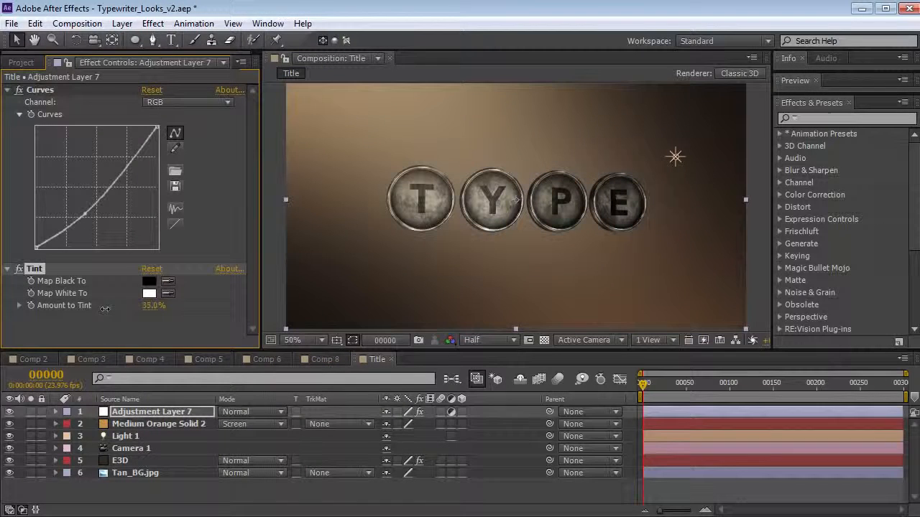
{"action": "left_click_drag", "start_coordinate": [34, 268], "coordinate": [42, 89]}
{"action": "left_click_drag", "start_coordinate": [70, 278], "coordinate": [90, 258]}
{"action": "left_click_drag", "start_coordinate": [121, 222], "coordinate": [121, 209]}
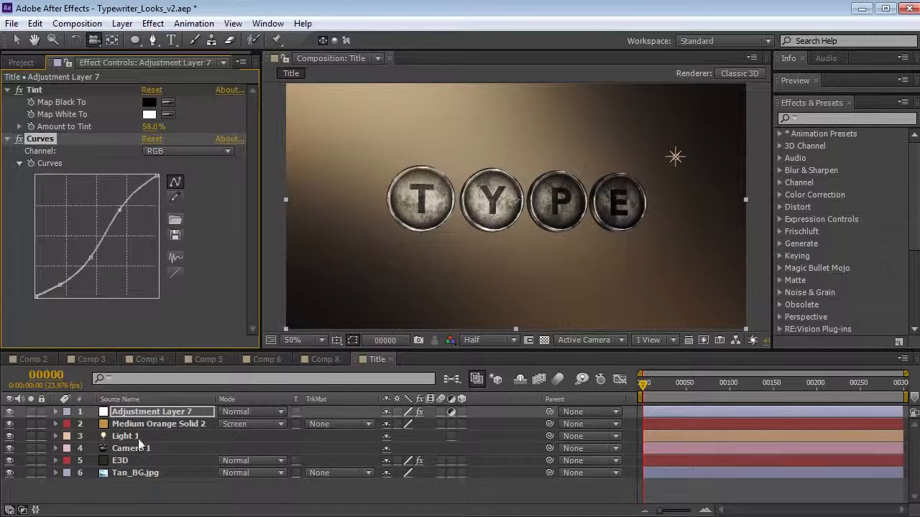
- Apply Curves to the Tan_BG.jpg layer and pull the curve down to darken the background
{"action": "left_click", "coordinate": [142, 474]}
{"action": "left_click", "coordinate": [153, 23]}
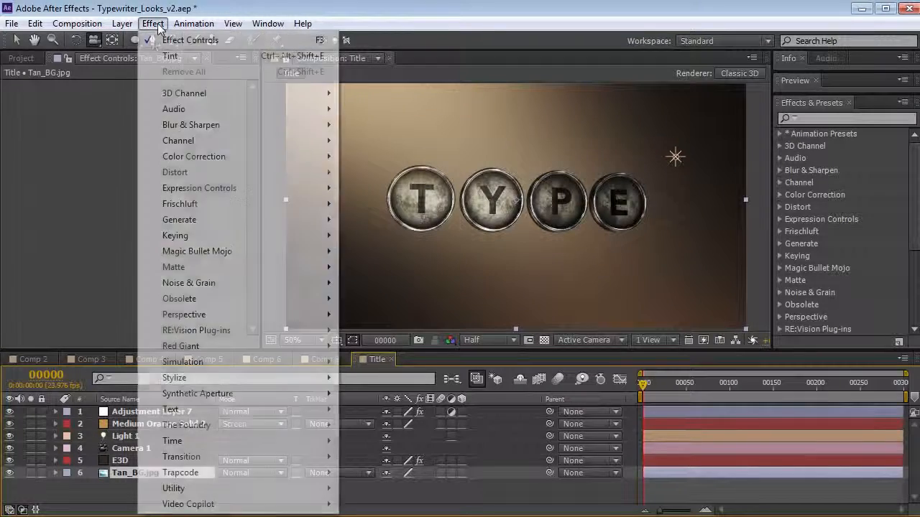
{"action": "mouse_move", "coordinate": [196, 154]}
{"action": "left_click", "coordinate": [373, 440]}
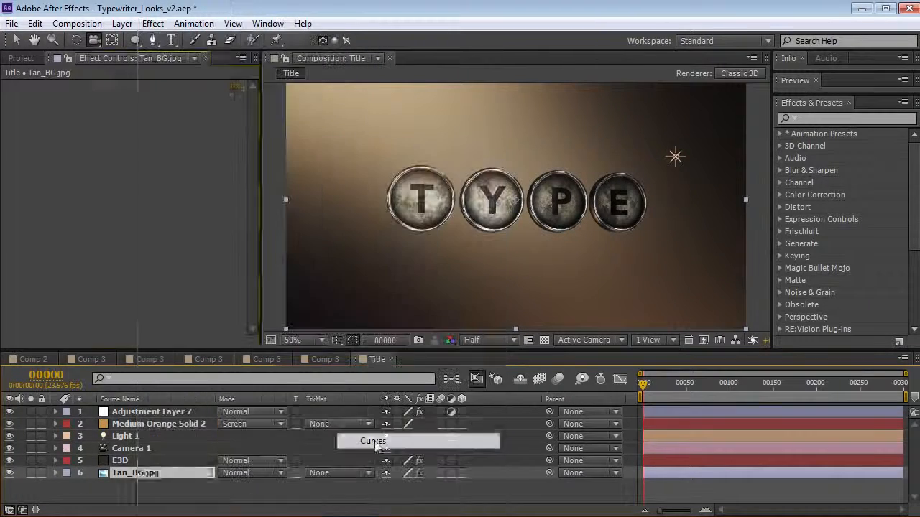
{"action": "mouse_move", "coordinate": [85, 207]}
{"action": "left_mouse_down"}
{"action": "mouse_move", "coordinate": [95, 227]}
{"action": "mouse_move", "coordinate": [89, 212]}
{"action": "left_mouse_up"}
- Increase the adjustment layer's Amount to Tint, orbit the camera to a steeper angle and set Light 1's intensity to 76%
{"action": "left_click", "coordinate": [144, 412]}
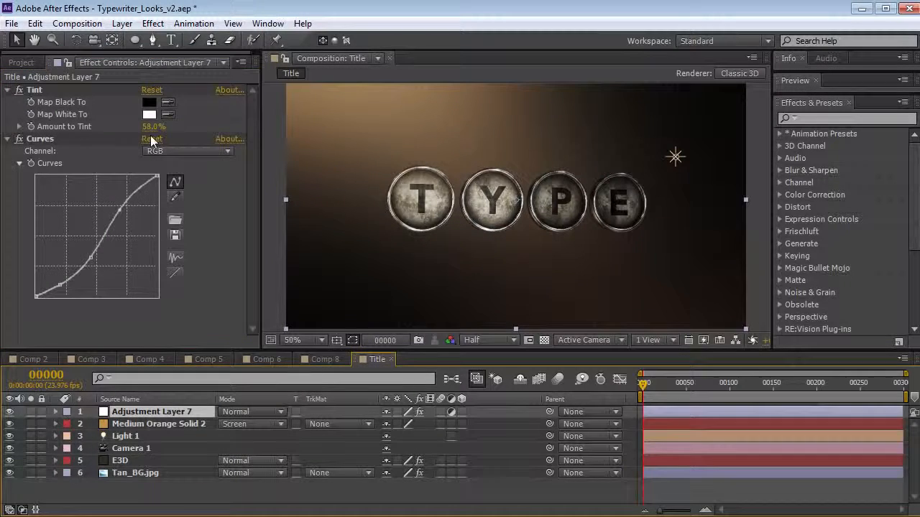
{"action": "left_click_drag", "start_coordinate": [163, 127], "coordinate": [161, 126]}
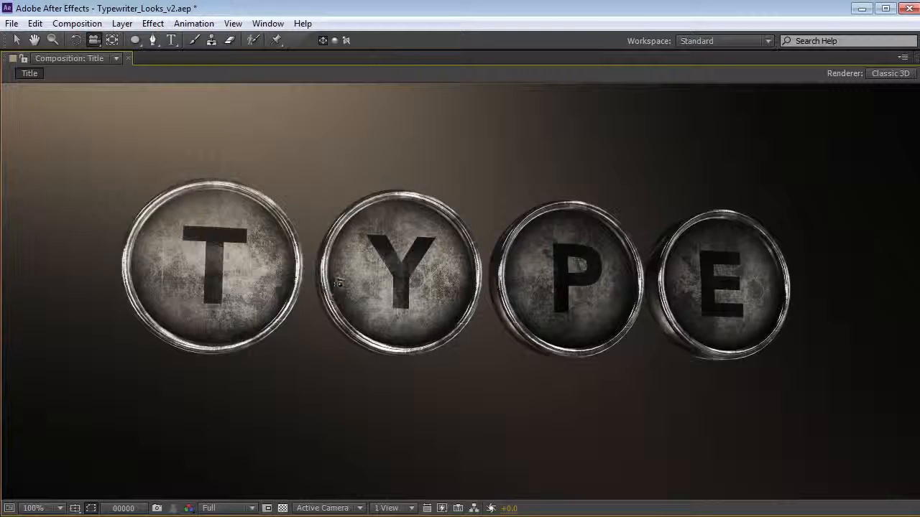
{"action": "left_click_drag", "start_coordinate": [339, 279], "coordinate": [412, 261]}
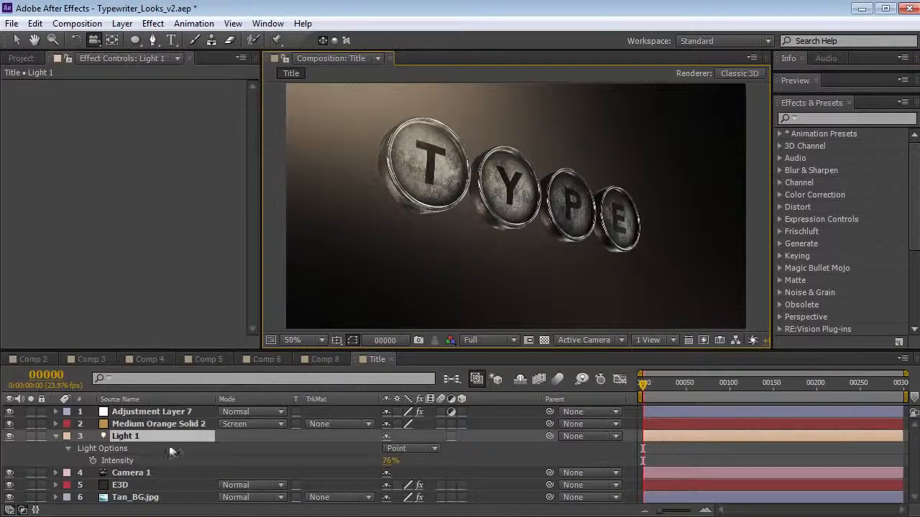
- Open the E3D layer's Scene Setup and remove all objects from the scene
{"action": "left_click", "coordinate": [128, 487]}
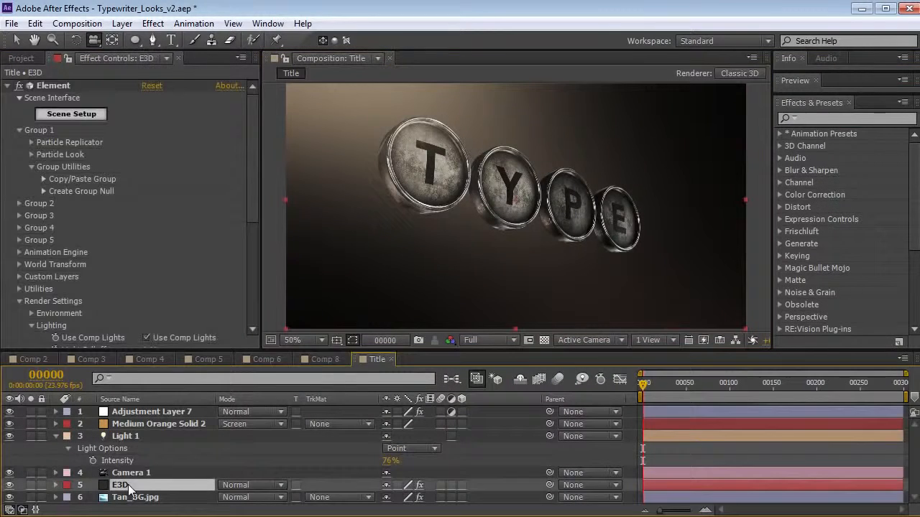
{"action": "left_click", "coordinate": [76, 114]}
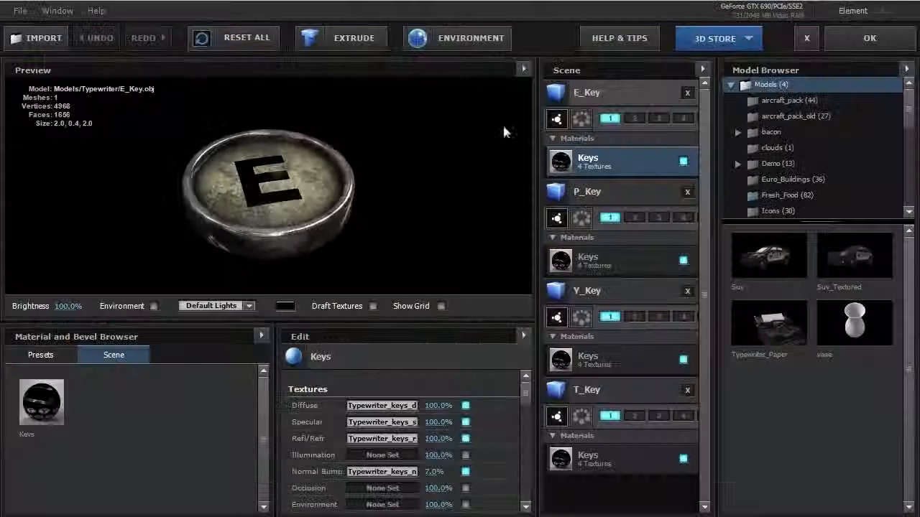
{"action": "left_click_drag", "start_coordinate": [329, 188], "coordinate": [282, 196]}
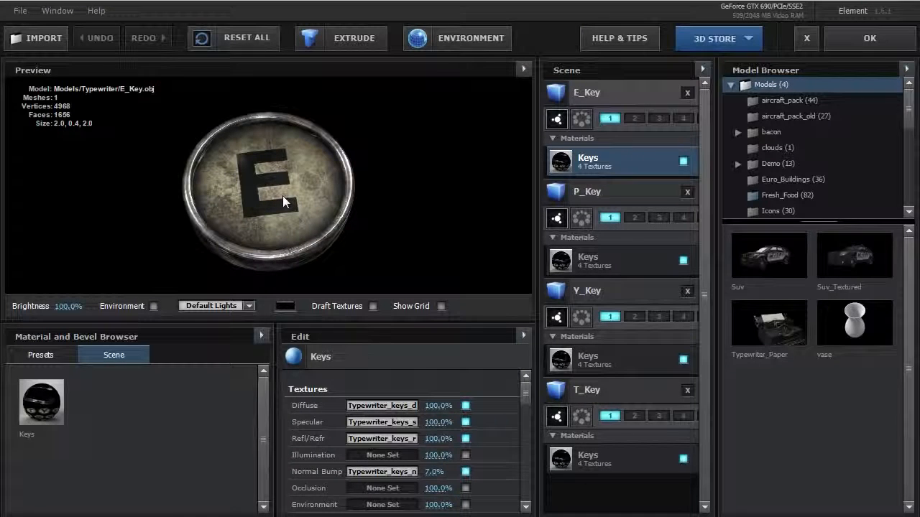
{"action": "left_click", "coordinate": [700, 71]}
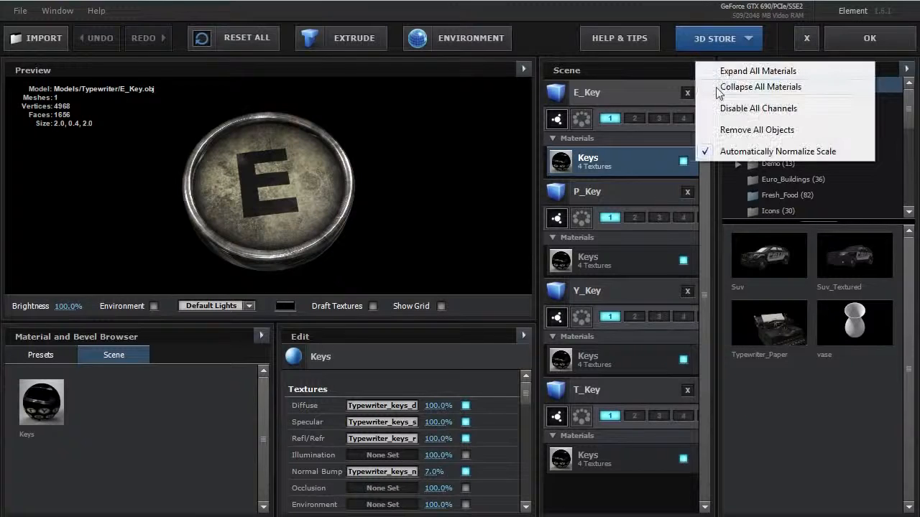
{"action": "left_click", "coordinate": [756, 131]}
- Add the A, B, C, D, E and F key models from the Typewriter model folder to the scene
{"action": "scroll", "coordinate": [784, 180], "scroll_direction": "down", "scroll_amount": 5}
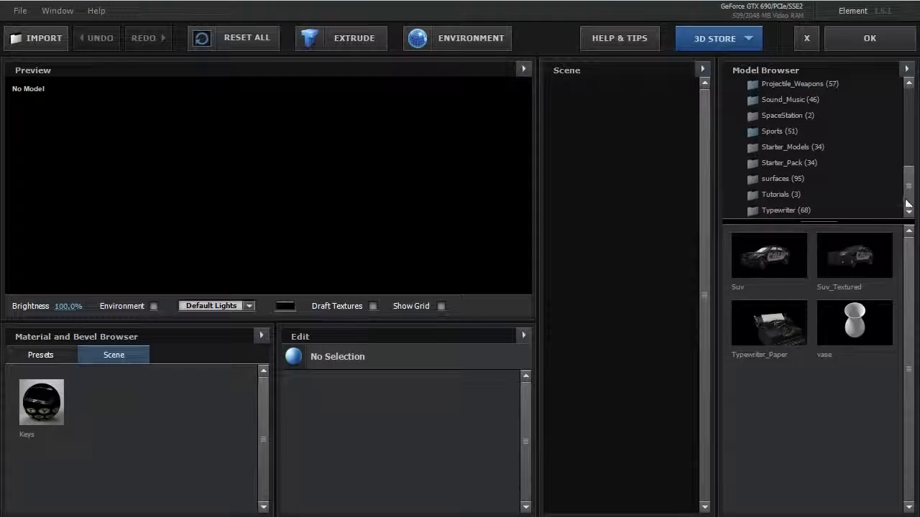
{"action": "left_click", "coordinate": [791, 210]}
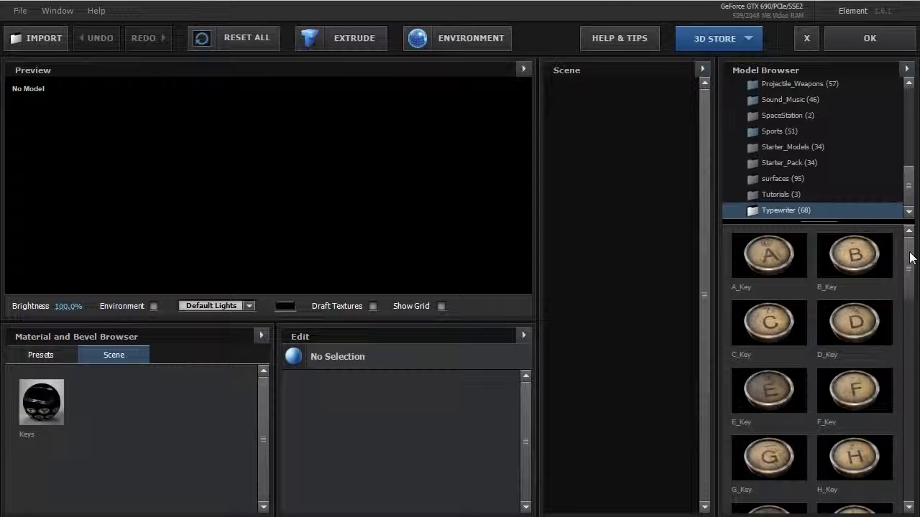
{"action": "left_click", "coordinate": [769, 255]}
{"action": "left_click", "coordinate": [854, 255]}
{"action": "left_click", "coordinate": [768, 323]}
{"action": "left_click", "coordinate": [837, 338]}
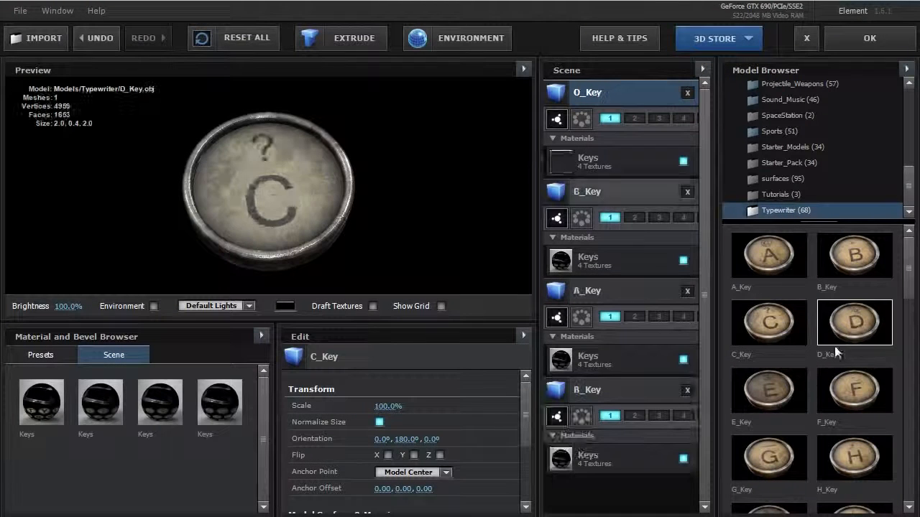
{"action": "left_click", "coordinate": [769, 390]}
{"action": "left_click", "coordinate": [854, 391]}
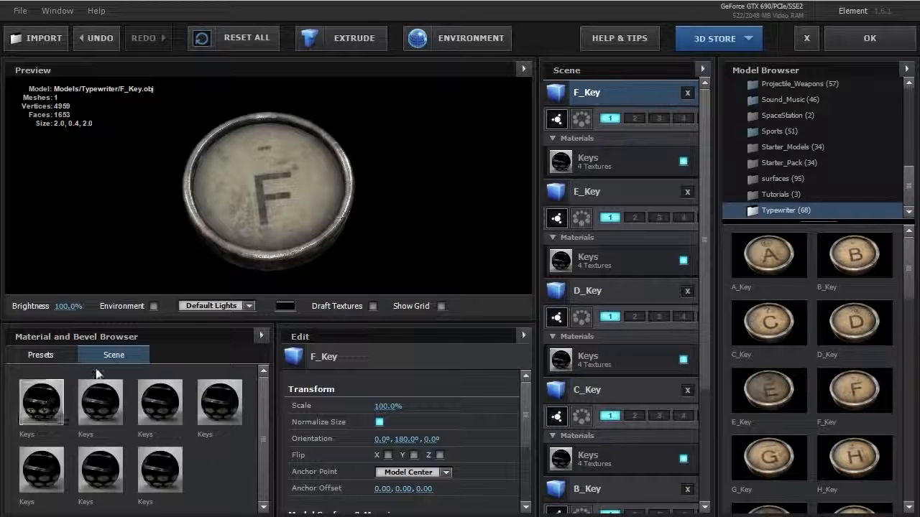
- Apply the original Keys material to all key models, remove the unused materials and accept the scene
{"action": "right_click", "coordinate": [43, 399]}
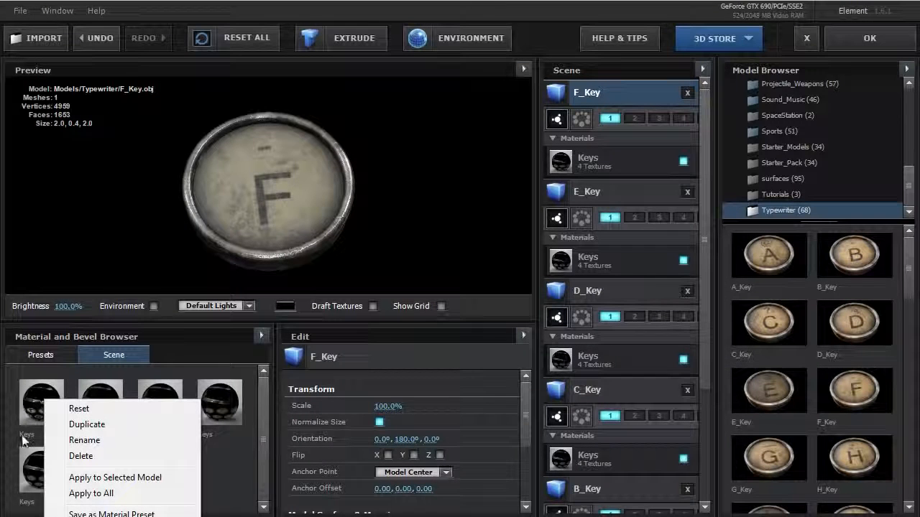
{"action": "left_click", "coordinate": [104, 494]}
{"action": "left_click_drag", "start_coordinate": [238, 179], "coordinate": [280, 131]}
{"action": "left_click", "coordinate": [261, 335]}
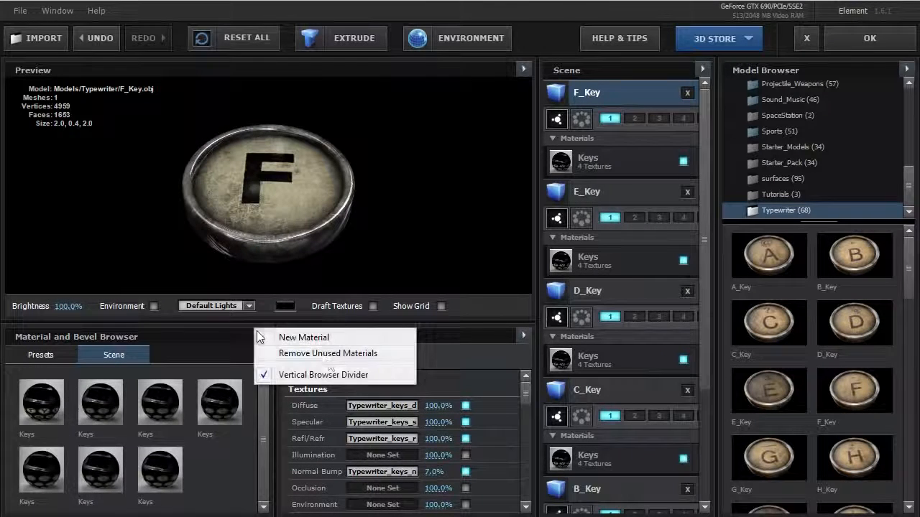
{"action": "left_click", "coordinate": [329, 354]}
{"action": "left_click", "coordinate": [89, 460]}
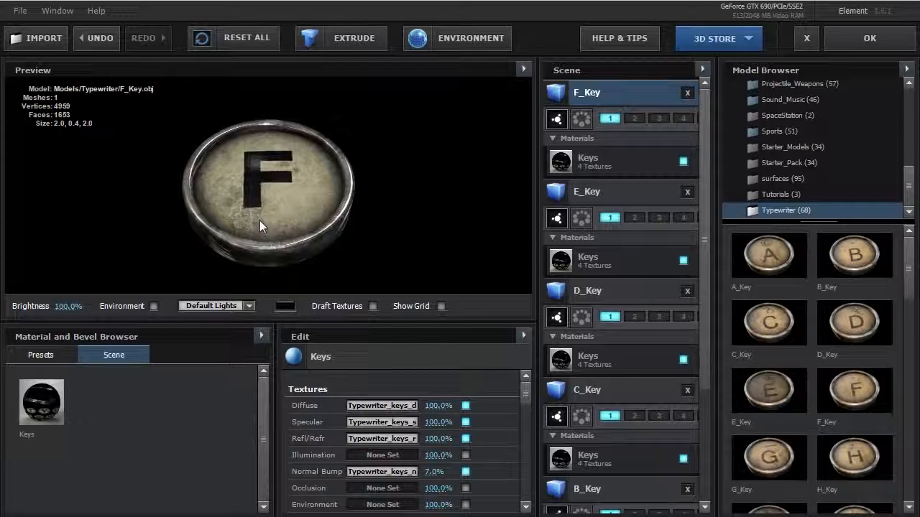
{"action": "left_click", "coordinate": [870, 38]}
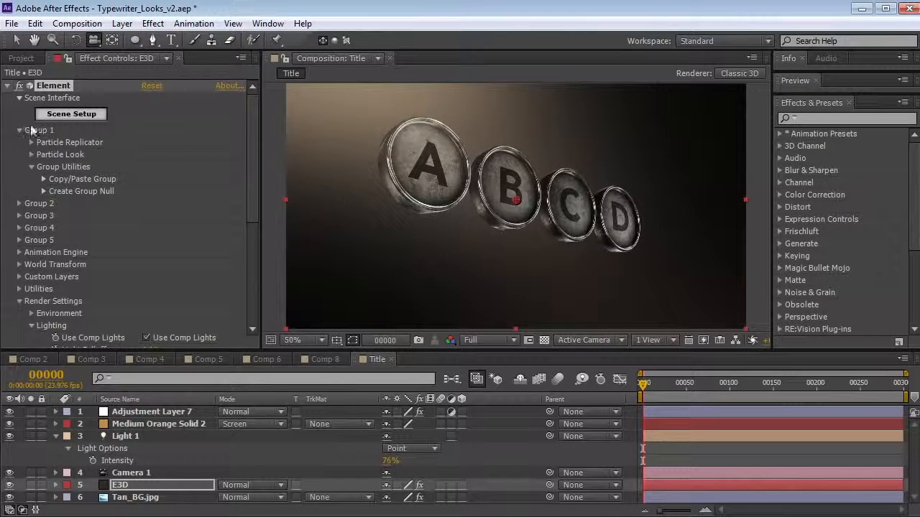
- Set Group 1's Particle Replicator to Grid X 6 and Scale Shape 48, and orbit the camera around the row of keys
{"action": "left_click", "coordinate": [32, 143]}
{"action": "left_click", "coordinate": [145, 122]}
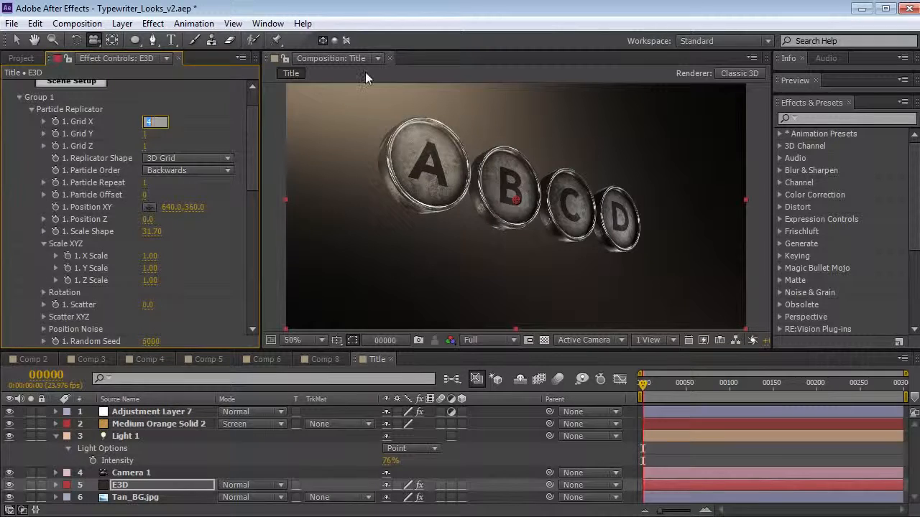
{"action": "type", "text": "6"}
{"action": "key", "text": "Return"}
{"action": "left_click_drag", "start_coordinate": [153, 234], "coordinate": [165, 233]}
{"action": "left_click_drag", "start_coordinate": [434, 178], "coordinate": [554, 218]}
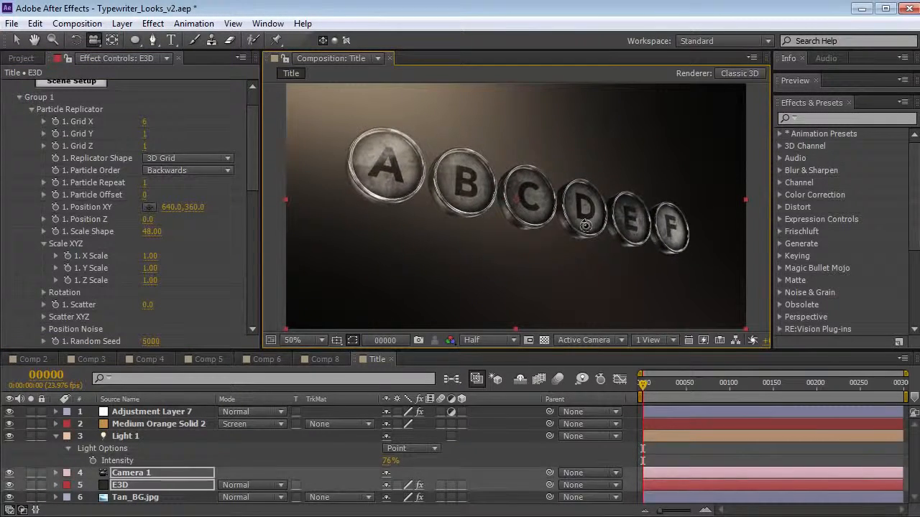
- Open the Scene Setup, assign all six key models, A through F, to group 2 as well as group 1, and accept the scene
{"action": "scroll", "coordinate": [164, 148], "scroll_direction": "up", "scroll_amount": 2}
{"action": "left_click", "coordinate": [75, 115]}
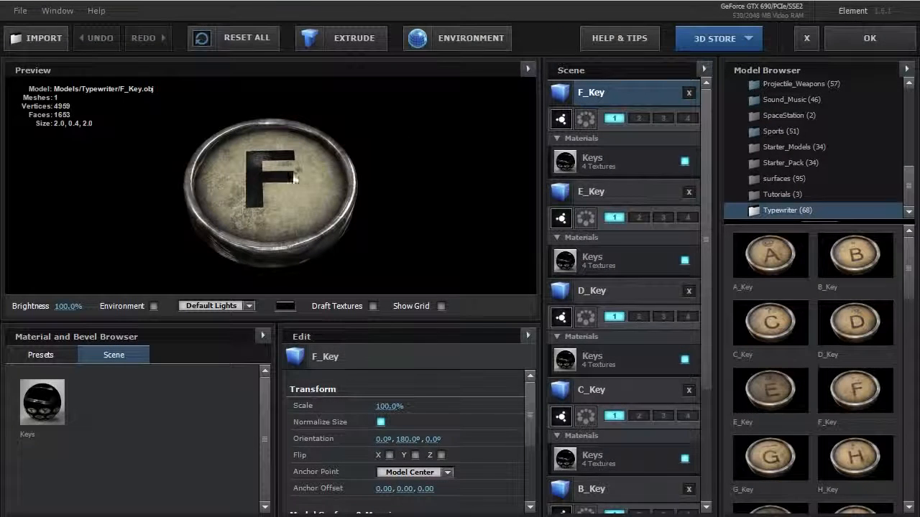
{"action": "left_click_drag", "start_coordinate": [290, 175], "coordinate": [287, 177]}
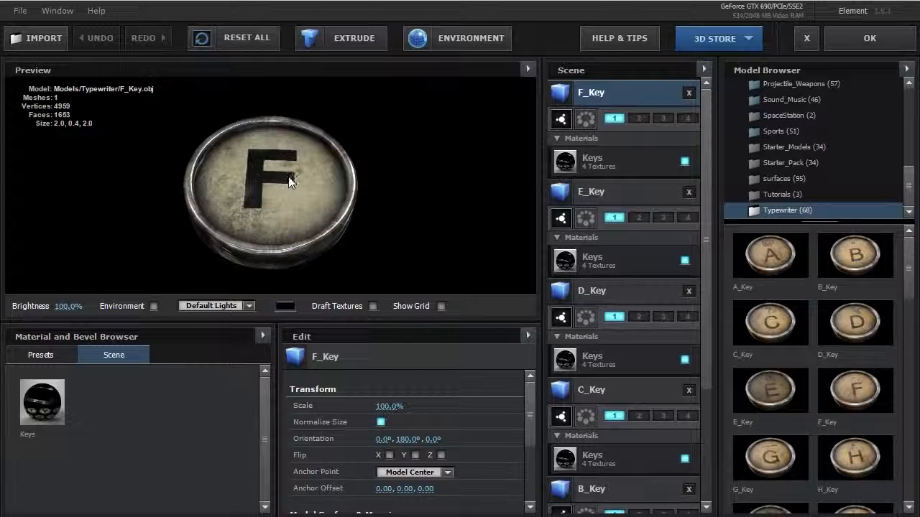
{"action": "left_click", "coordinate": [638, 119]}
{"action": "left_click", "coordinate": [639, 217]}
{"action": "left_click", "coordinate": [639, 316]}
{"action": "scroll", "coordinate": [705, 333], "scroll_direction": "down", "scroll_amount": 3}
{"action": "left_click", "coordinate": [638, 335]}
{"action": "scroll", "coordinate": [702, 358], "scroll_direction": "down", "scroll_amount": 3}
{"action": "left_click", "coordinate": [638, 360]}
{"action": "left_click", "coordinate": [638, 459]}
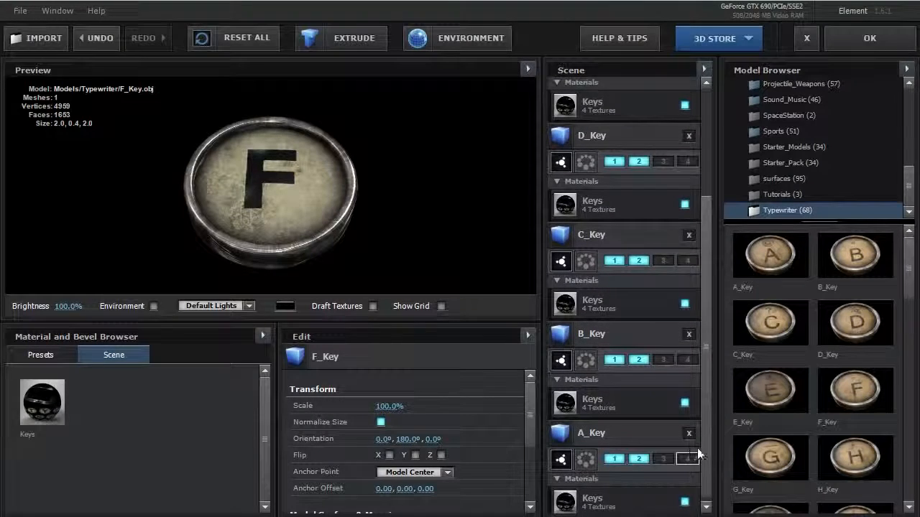
{"action": "scroll", "coordinate": [697, 448], "scroll_direction": "down", "scroll_amount": 3}
{"action": "left_click", "coordinate": [867, 39]}
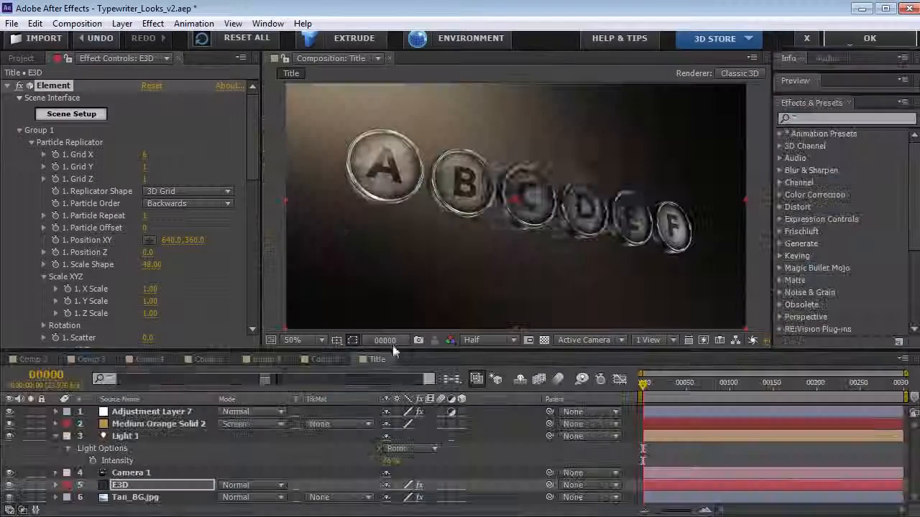
- Copy Group 1's settings and paste them into Group 2
{"action": "left_click", "coordinate": [30, 143]}
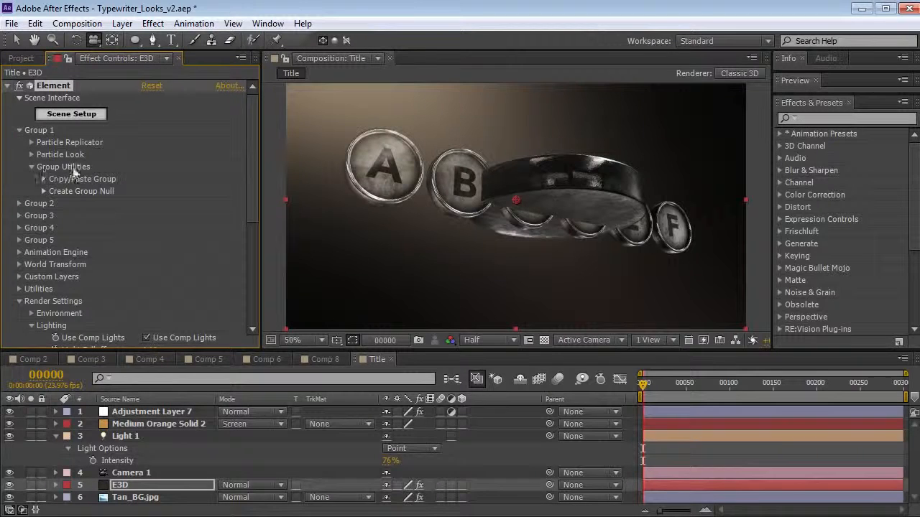
{"action": "left_click", "coordinate": [43, 179]}
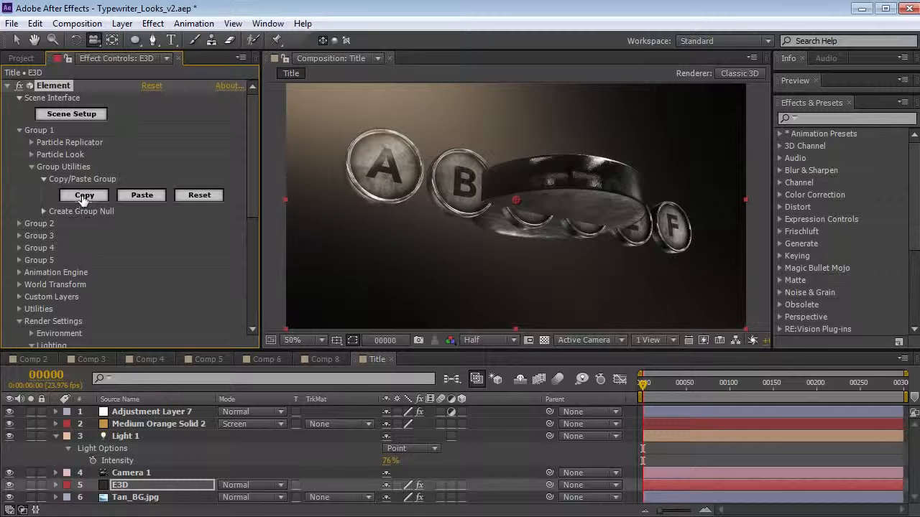
{"action": "left_click", "coordinate": [19, 130]}
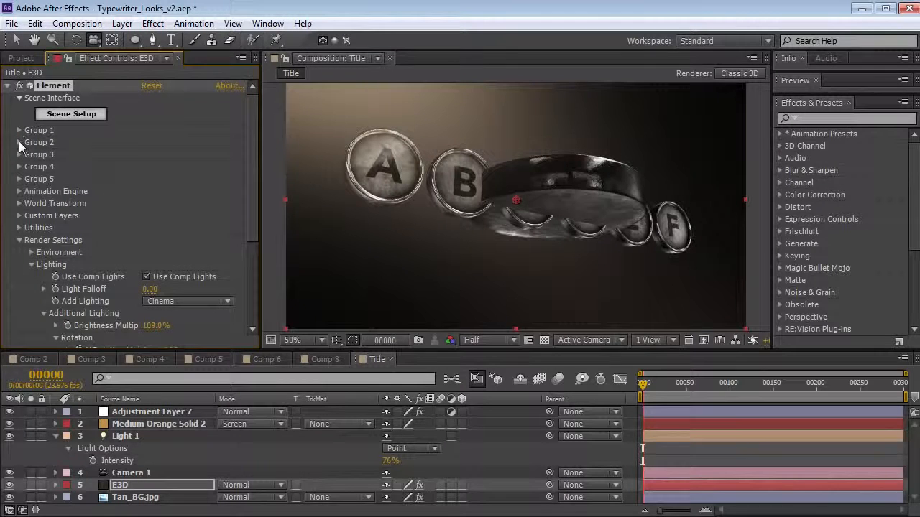
{"action": "left_click", "coordinate": [19, 142]}
{"action": "left_click", "coordinate": [43, 192]}
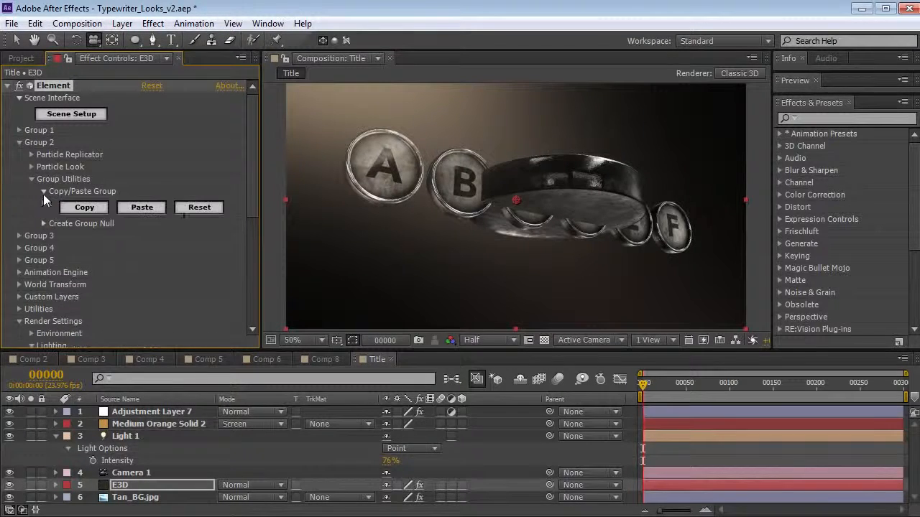
{"action": "left_click", "coordinate": [144, 208]}
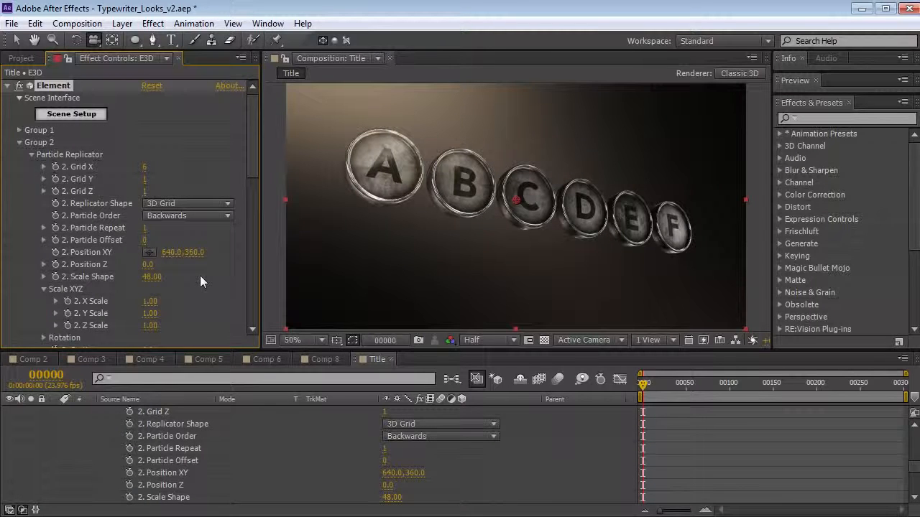
{"action": "left_click_drag", "start_coordinate": [195, 252], "coordinate": [329, 237]}
{"action": "left_click", "coordinate": [19, 142]}
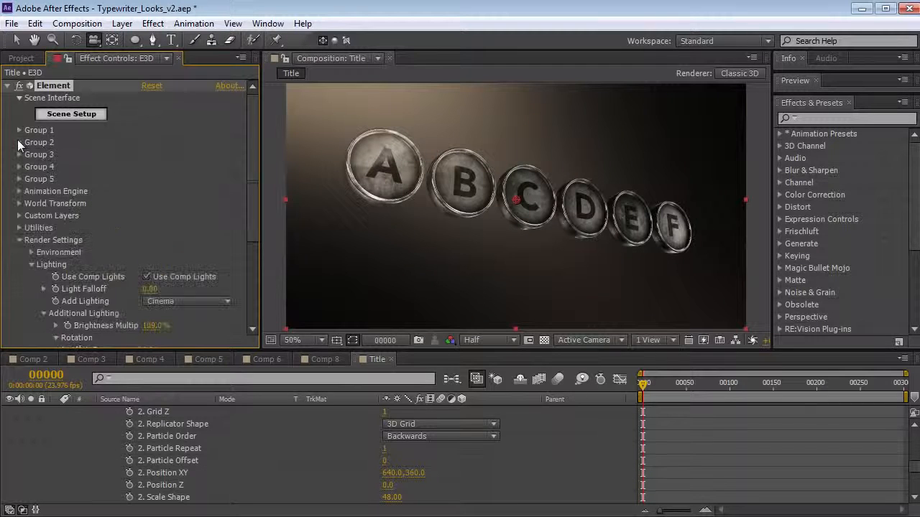
- Enable the Animation Engine, keyframe Animation from 0% at frame 0 to 100% at frame 51, and scrub through the transition
{"action": "left_click", "coordinate": [19, 240]}
{"action": "left_click", "coordinate": [19, 191]}
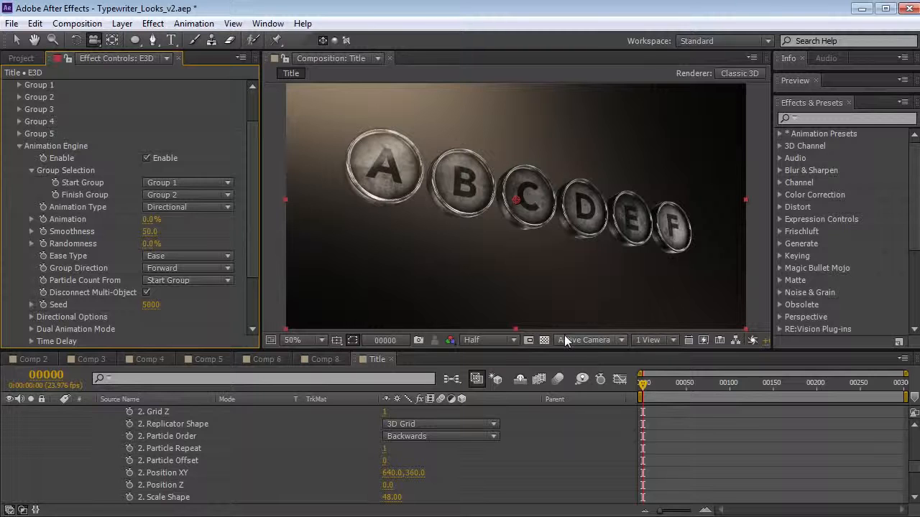
{"action": "left_click", "coordinate": [43, 219]}
{"action": "left_click_drag", "start_coordinate": [660, 385], "coordinate": [670, 396]}
{"action": "left_click", "coordinate": [687, 394]}
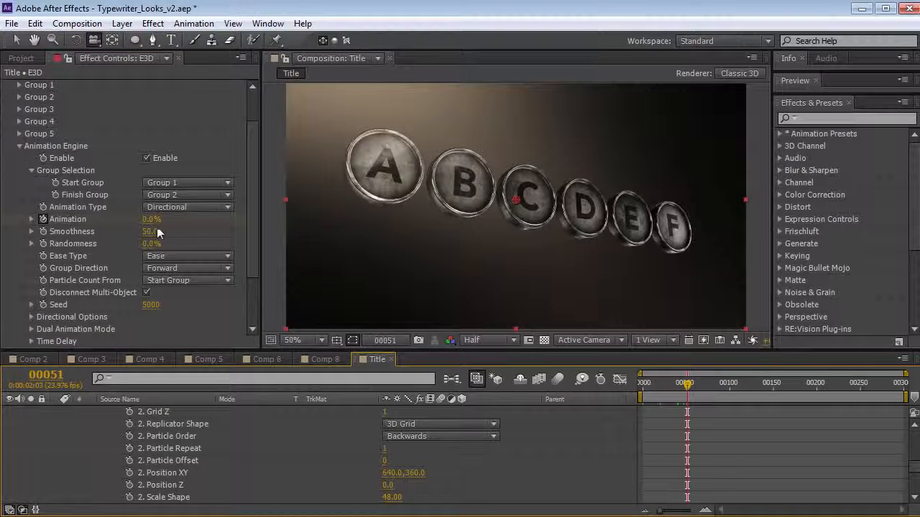
{"action": "left_click_drag", "start_coordinate": [146, 222], "coordinate": [173, 219]}
{"action": "left_click_drag", "start_coordinate": [327, 202], "coordinate": [392, 213]}
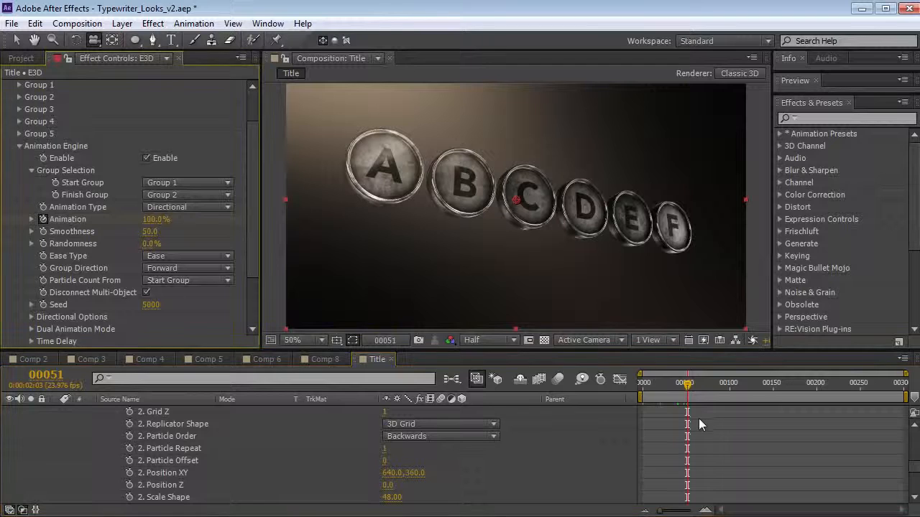
{"action": "key", "text": "u"}
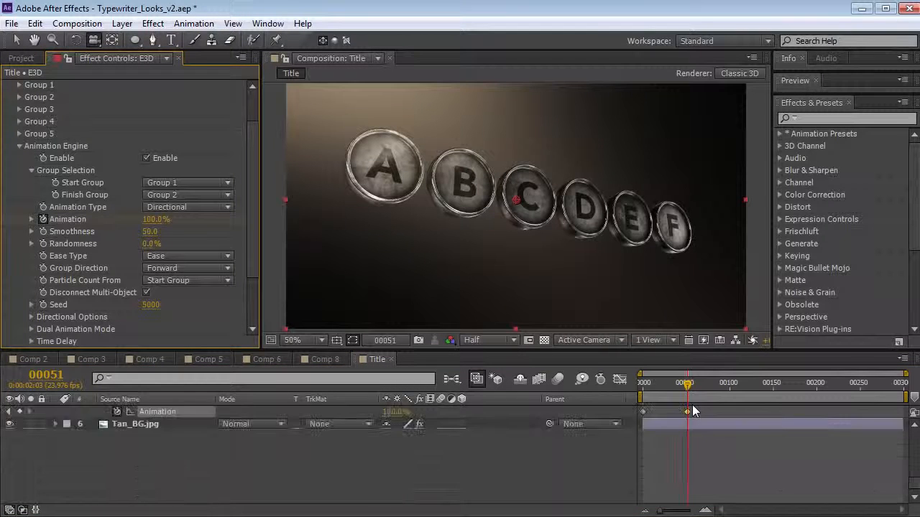
{"action": "left_click_drag", "start_coordinate": [687, 388], "coordinate": [663, 388]}
{"action": "left_click_drag", "start_coordinate": [664, 388], "coordinate": [642, 388]}
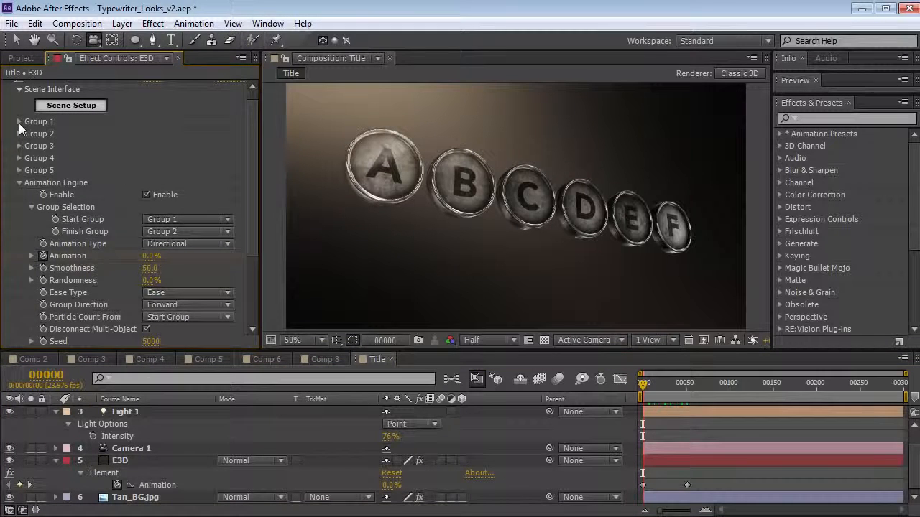
- Set Group 1's Z particle rotation to 92° in its Particle Look settings
{"action": "left_click", "coordinate": [19, 122]}
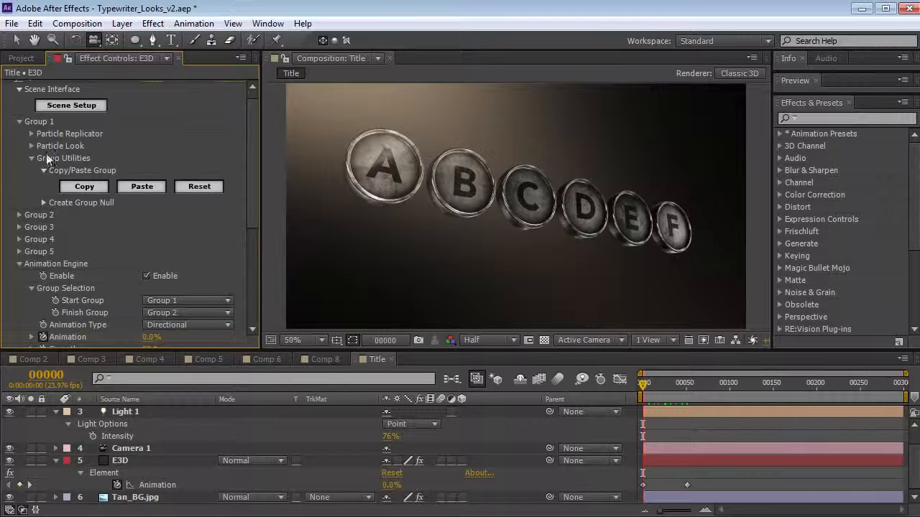
{"action": "left_click", "coordinate": [31, 145]}
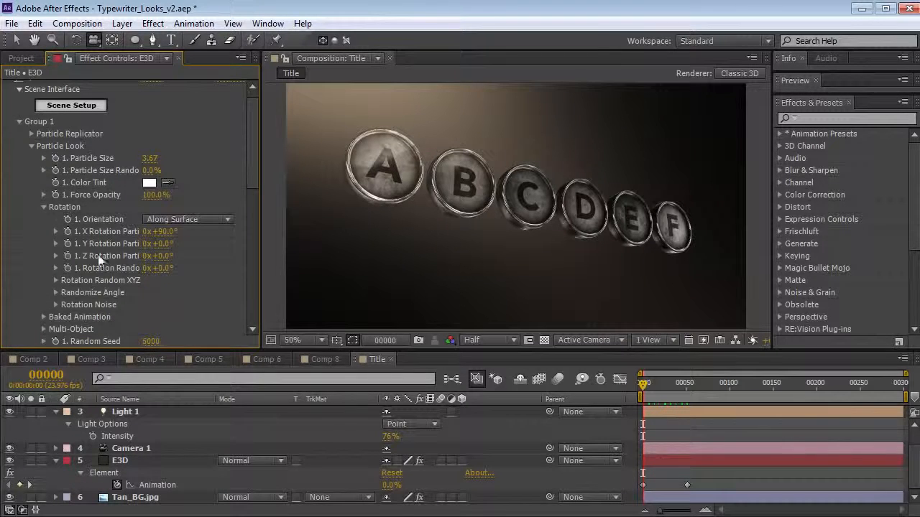
{"action": "left_click_drag", "start_coordinate": [157, 256], "coordinate": [232, 253]}
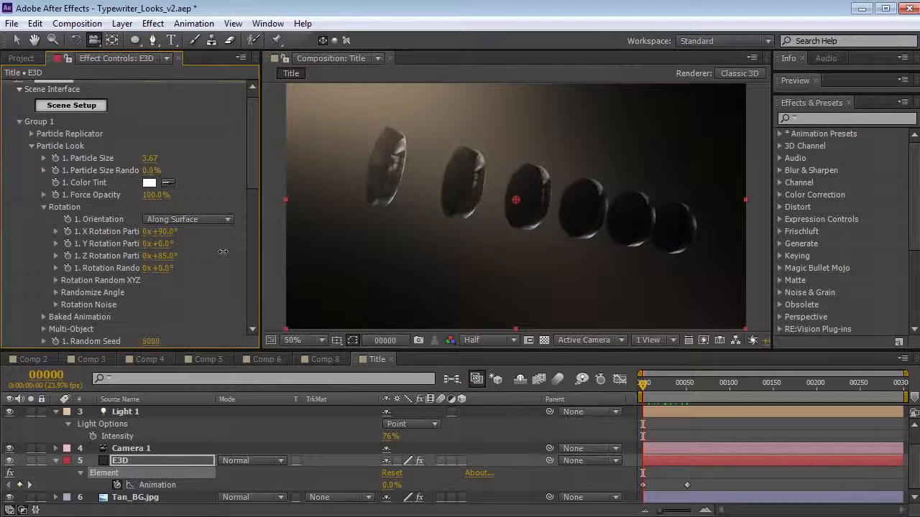
{"action": "mouse_move", "coordinate": [643, 390]}
{"action": "left_mouse_down"}
{"action": "mouse_move", "coordinate": [683, 391]}
{"action": "mouse_move", "coordinate": [650, 404]}
{"action": "mouse_move", "coordinate": [672, 399]}
{"action": "mouse_move", "coordinate": [668, 408]}
{"action": "mouse_move", "coordinate": [643, 406]}
{"action": "left_mouse_up"}
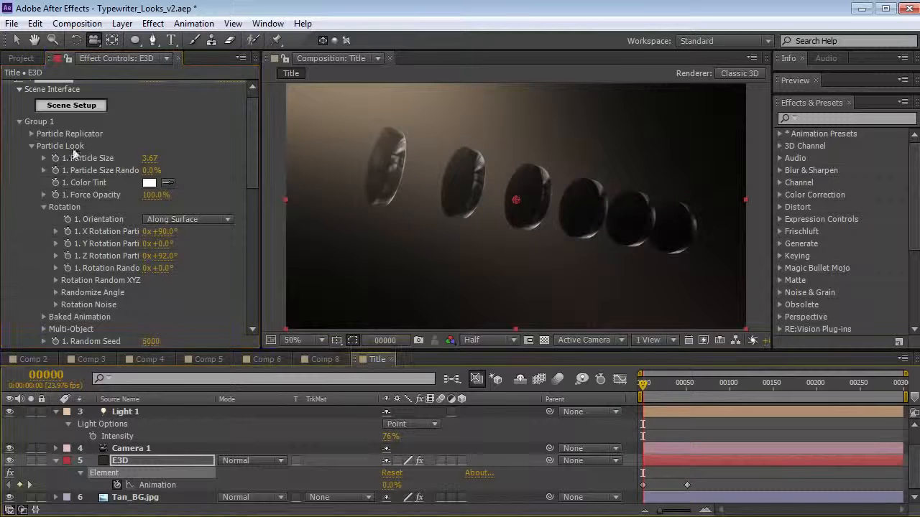
- Set Group 1's Position Z to -1180, orbit the camera to a more frontal view and preview the keys' transition
{"action": "left_click", "coordinate": [32, 146]}
{"action": "left_click", "coordinate": [32, 134]}
{"action": "scroll", "coordinate": [83, 142], "scroll_direction": "down", "scroll_amount": 1}
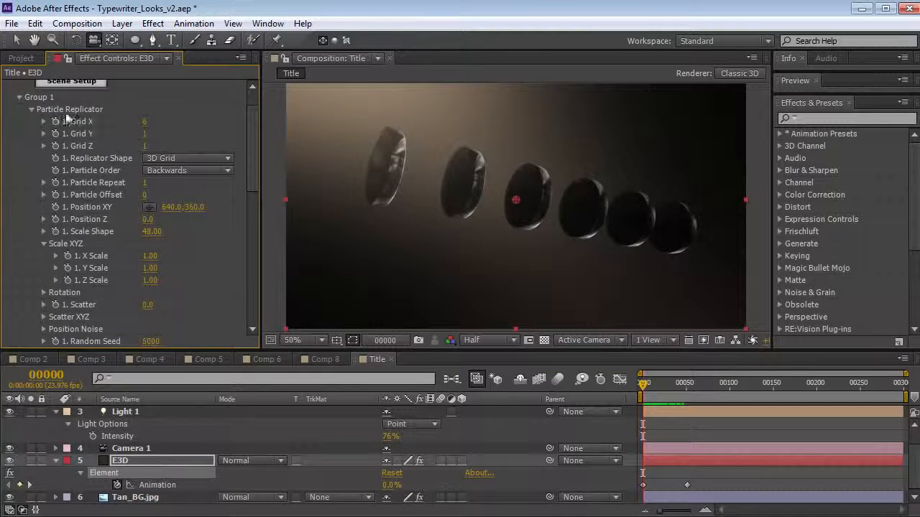
{"action": "left_click_drag", "start_coordinate": [150, 229], "coordinate": [433, 294]}
{"action": "mouse_move", "coordinate": [646, 385]}
{"action": "left_mouse_down"}
{"action": "mouse_move", "coordinate": [682, 390]}
{"action": "mouse_move", "coordinate": [638, 394]}
{"action": "left_mouse_up"}
{"action": "left_click_drag", "start_coordinate": [152, 221], "coordinate": [136, 217]}
{"action": "left_click_drag", "start_coordinate": [506, 169], "coordinate": [493, 184]}
{"action": "left_click_drag", "start_coordinate": [155, 221], "coordinate": [127, 220]}
{"action": "left_click_drag", "start_coordinate": [647, 381], "coordinate": [665, 388]}
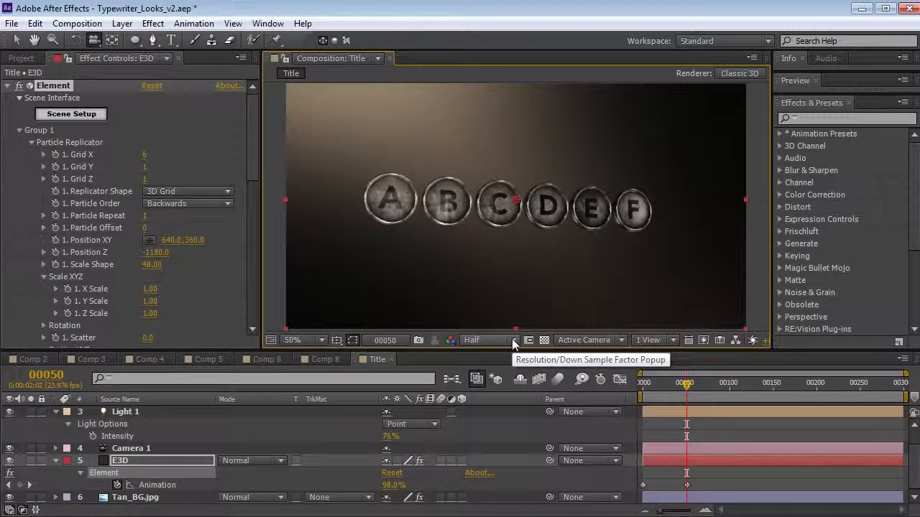
{"action": "left_click", "coordinate": [21, 130]}
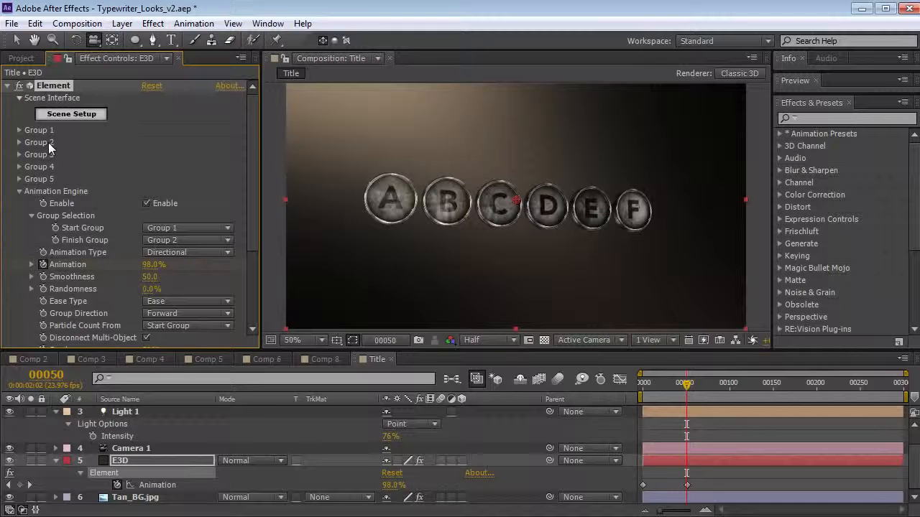
{"action": "left_click_drag", "start_coordinate": [643, 386], "coordinate": [691, 391]}
- Try different Smoothness values for the Animation Engine while scrubbing the timeline and settle on 16
{"action": "left_click_drag", "start_coordinate": [251, 174], "coordinate": [250, 225]}
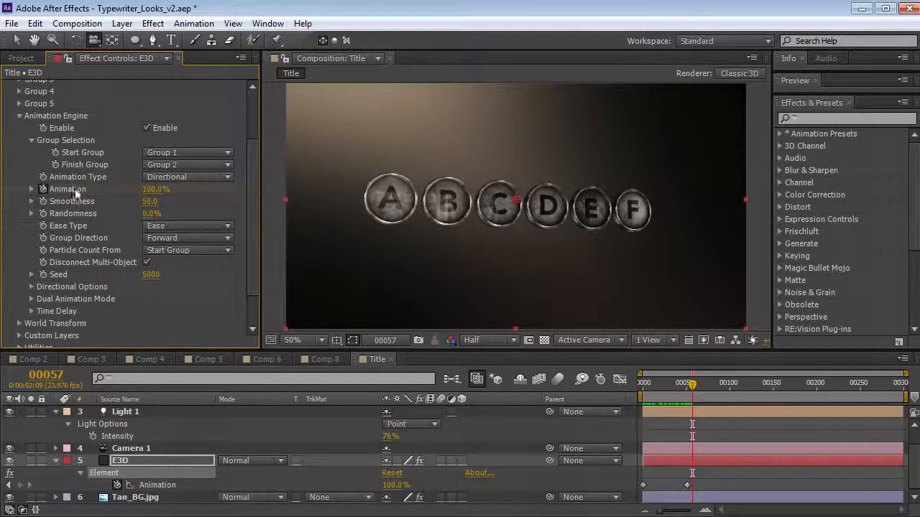
{"action": "left_click_drag", "start_coordinate": [679, 385], "coordinate": [667, 386]}
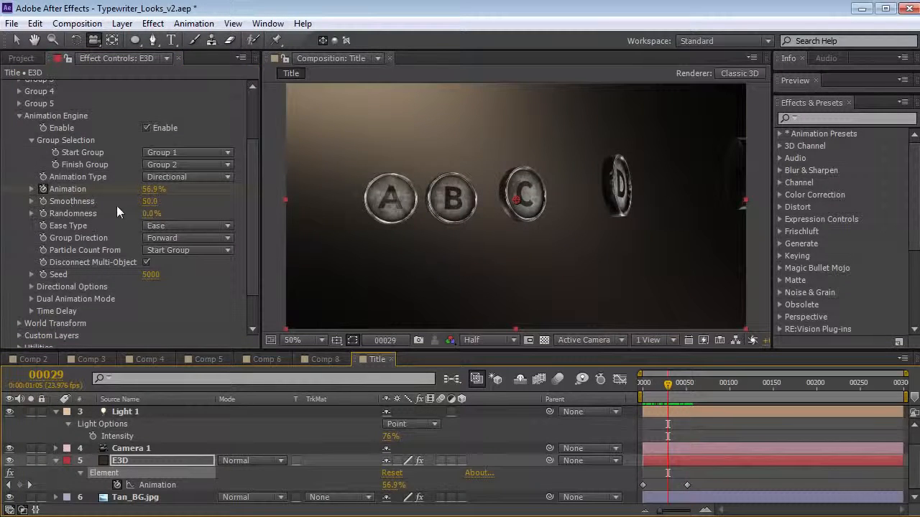
{"action": "left_click_drag", "start_coordinate": [152, 204], "coordinate": [120, 213]}
{"action": "left_click", "coordinate": [655, 385]}
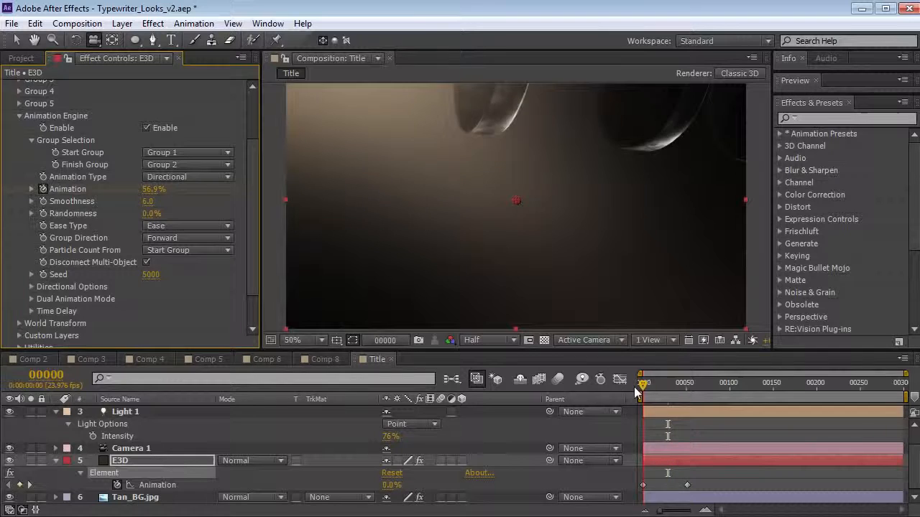
{"action": "mouse_move", "coordinate": [655, 390]}
{"action": "left_mouse_down"}
{"action": "mouse_move", "coordinate": [670, 389]}
{"action": "mouse_move", "coordinate": [656, 396]}
{"action": "left_mouse_up"}
{"action": "left_click_drag", "start_coordinate": [149, 204], "coordinate": [198, 203]}
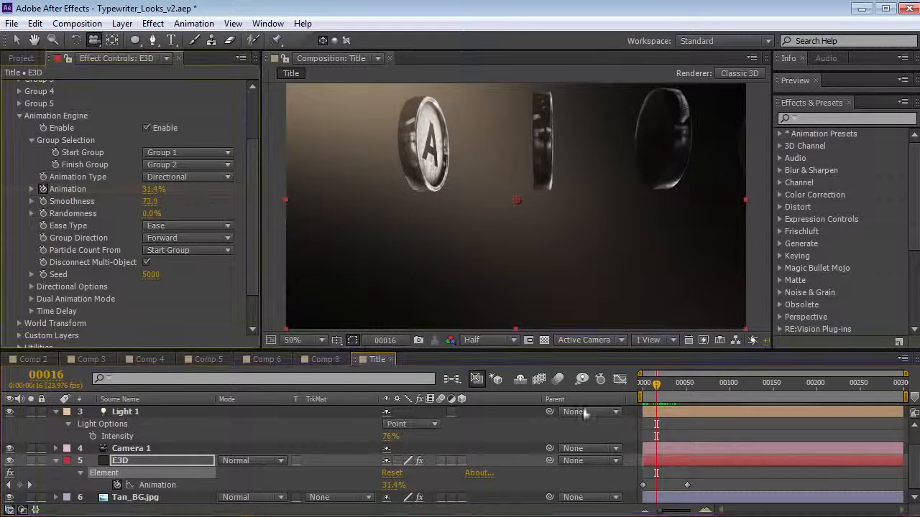
{"action": "left_click_drag", "start_coordinate": [655, 390], "coordinate": [677, 390]}
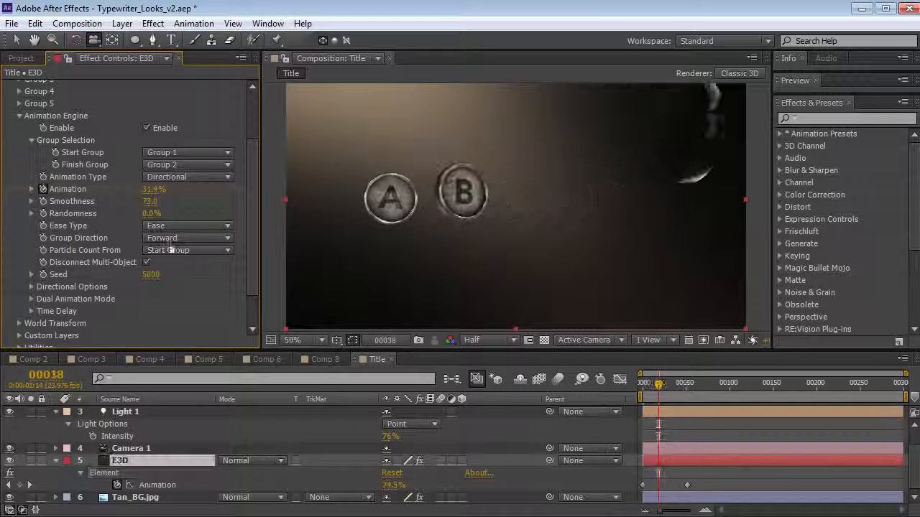
- Set the Animation Engine's directional Yaw to 180° and scrub to preview the changed key order
{"action": "left_click", "coordinate": [31, 287]}
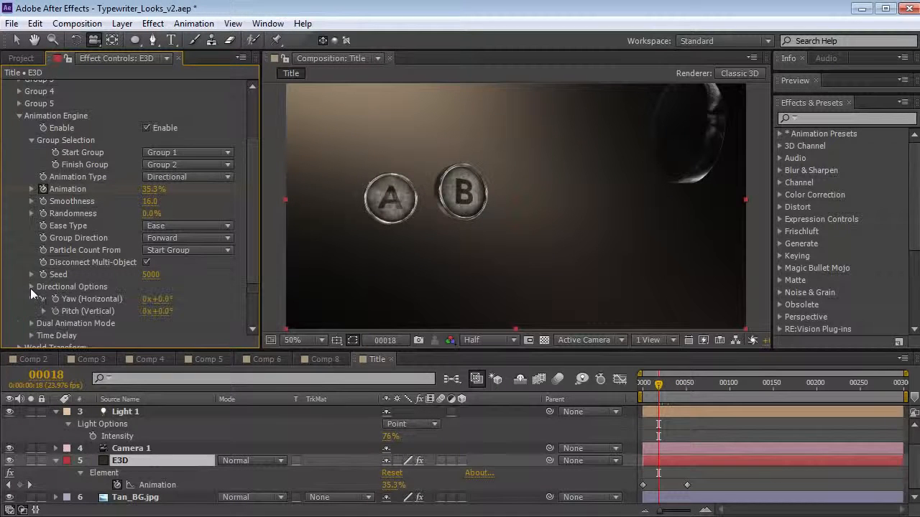
{"action": "left_click", "coordinate": [163, 299]}
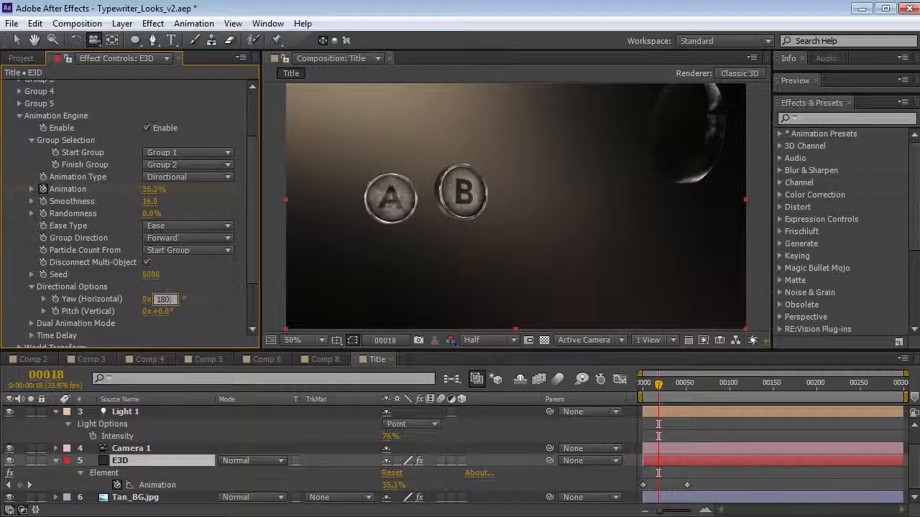
{"action": "type", "text": "180"}
{"action": "key", "text": "Return"}
{"action": "mouse_move", "coordinate": [657, 389]}
{"action": "left_mouse_down"}
{"action": "mouse_move", "coordinate": [646, 388]}
{"action": "mouse_move", "coordinate": [685, 394]}
{"action": "mouse_move", "coordinate": [665, 394]}
{"action": "mouse_move", "coordinate": [673, 387]}
{"action": "left_mouse_up"}
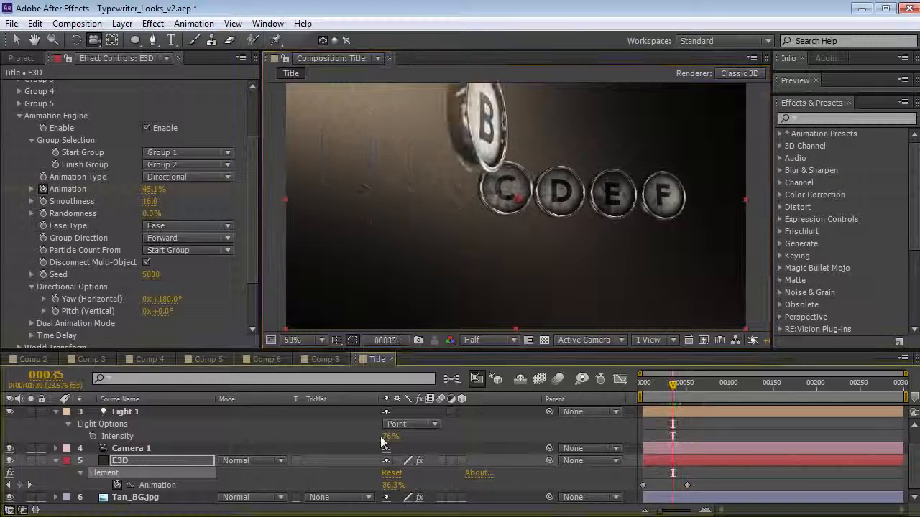
- Turn on motion blur for the E3D layer and the composition, and check it at frame 32
{"action": "left_click", "coordinate": [440, 461]}
{"action": "left_click", "coordinate": [559, 379]}
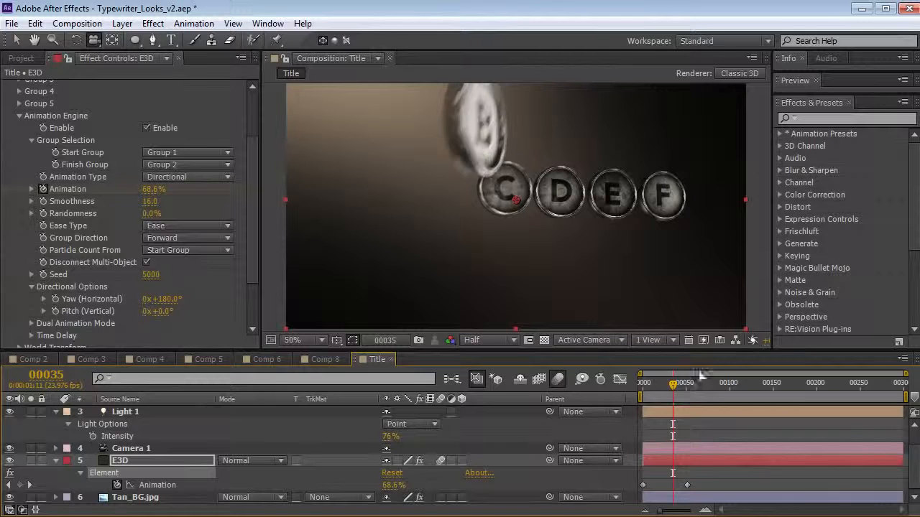
{"action": "left_click", "coordinate": [670, 383]}
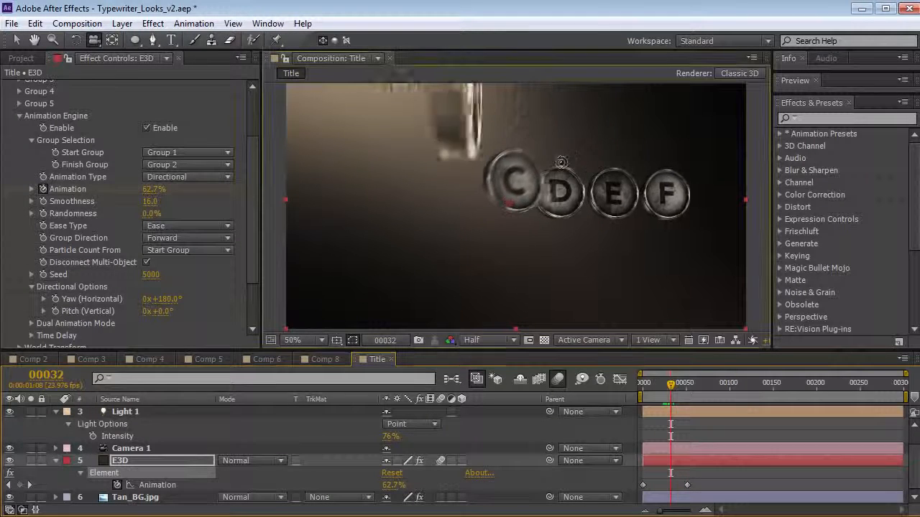
- Set the Animation Engine's directional Yaw back to 0°
{"action": "left_click", "coordinate": [163, 299]}
{"action": "type", "text": "0"}
{"action": "key", "text": "Return"}
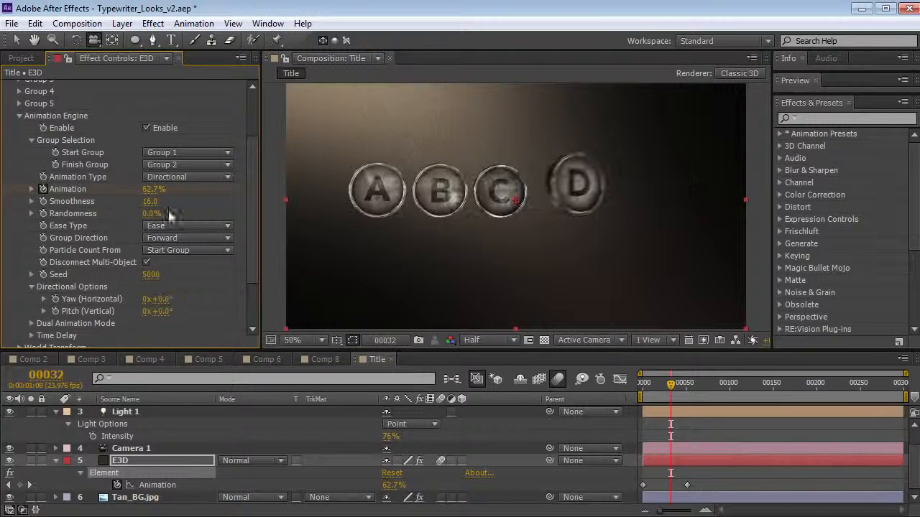
- At frame 24, set Group 1's Rotation Random to 142° in the E3D layer's Particle Look settings
{"action": "mouse_move", "coordinate": [657, 385]}
{"action": "left_mouse_down"}
{"action": "mouse_move", "coordinate": [647, 386]}
{"action": "mouse_move", "coordinate": [663, 386]}
{"action": "left_mouse_up"}
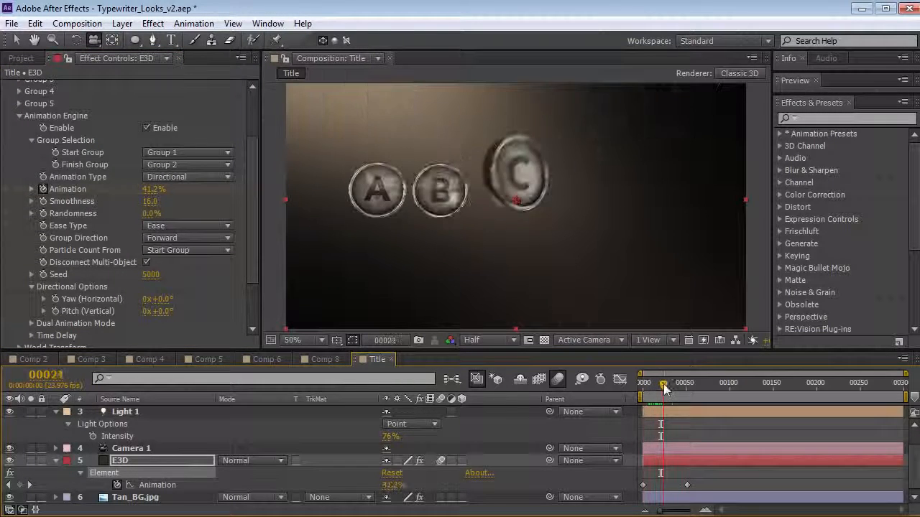
{"action": "left_click_drag", "start_coordinate": [251, 190], "coordinate": [250, 149]}
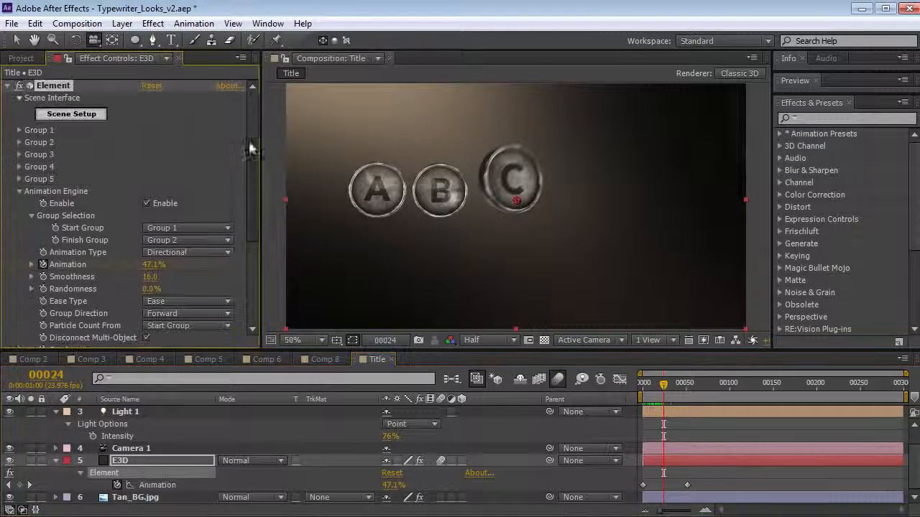
{"action": "left_click", "coordinate": [19, 130]}
{"action": "left_click", "coordinate": [29, 97]}
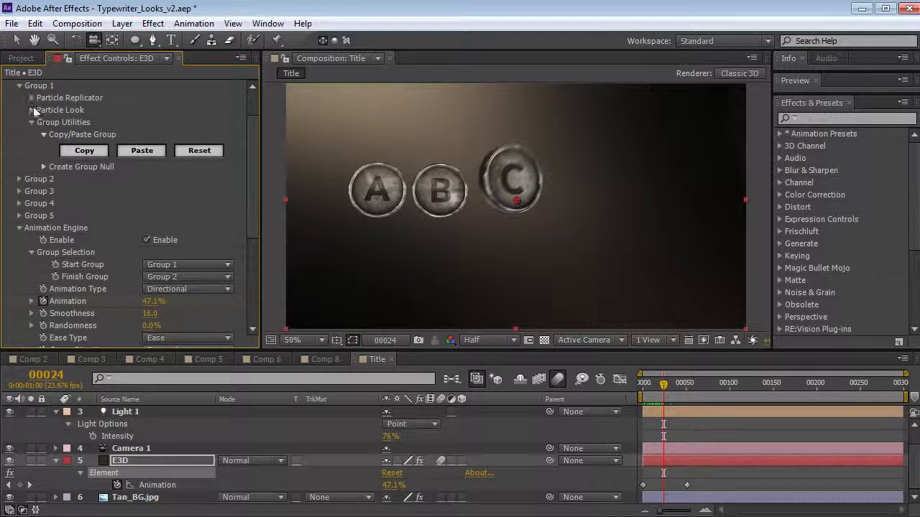
{"action": "left_click", "coordinate": [32, 110]}
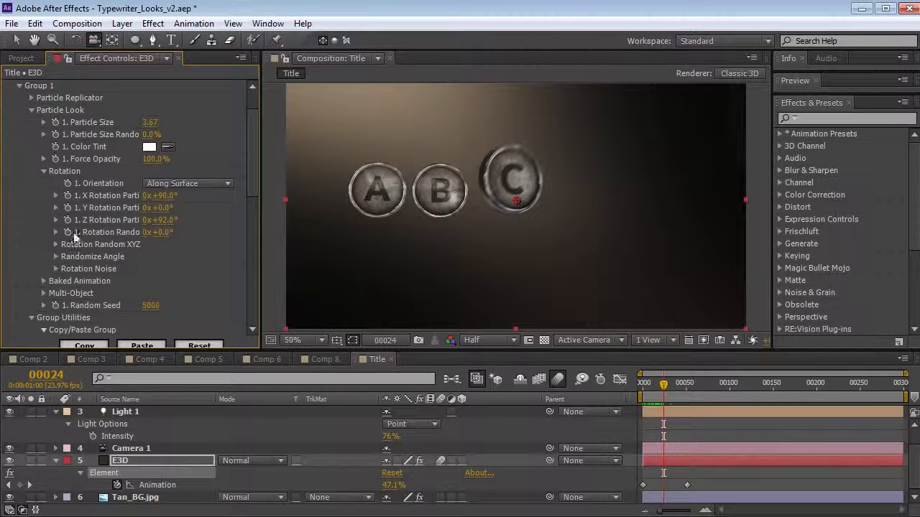
{"action": "left_click_drag", "start_coordinate": [165, 234], "coordinate": [302, 229]}
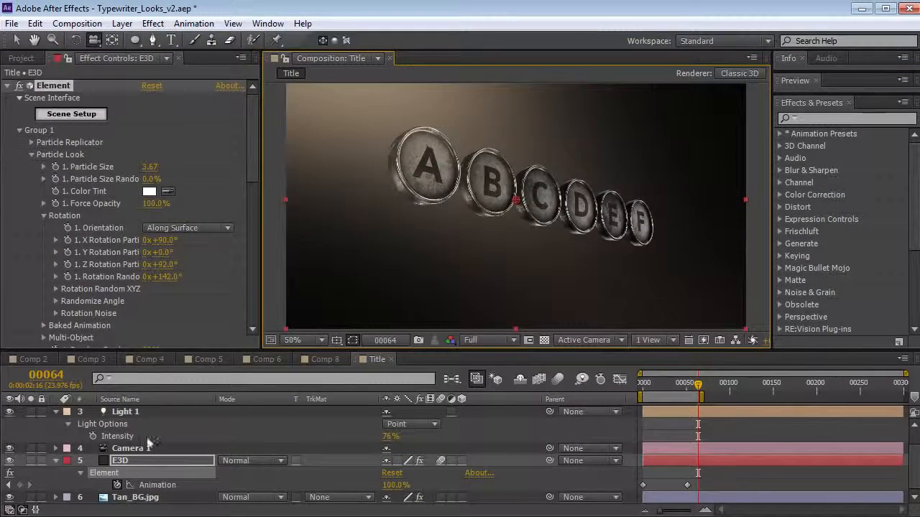
- Turn on depth of field for Camera 1 in the Title comp and raise its aperture to 313.7 pixels
{"action": "left_click", "coordinate": [131, 448]}
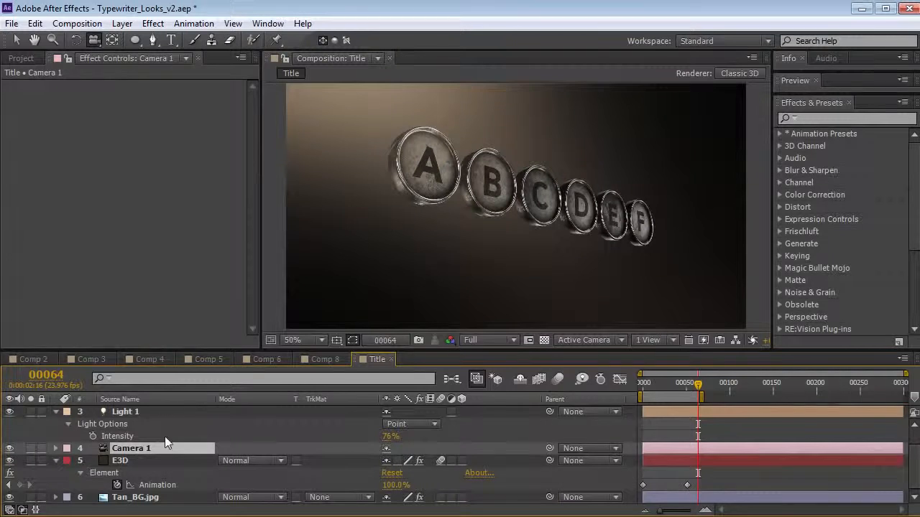
{"action": "key", "text": "a"}
{"action": "key", "text": "a"}
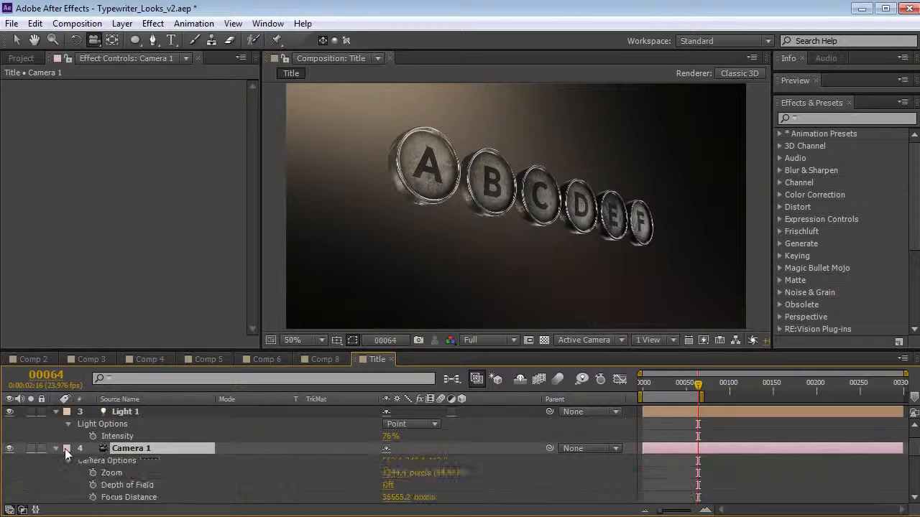
{"action": "scroll", "coordinate": [178, 436], "scroll_direction": "down", "scroll_amount": 1}
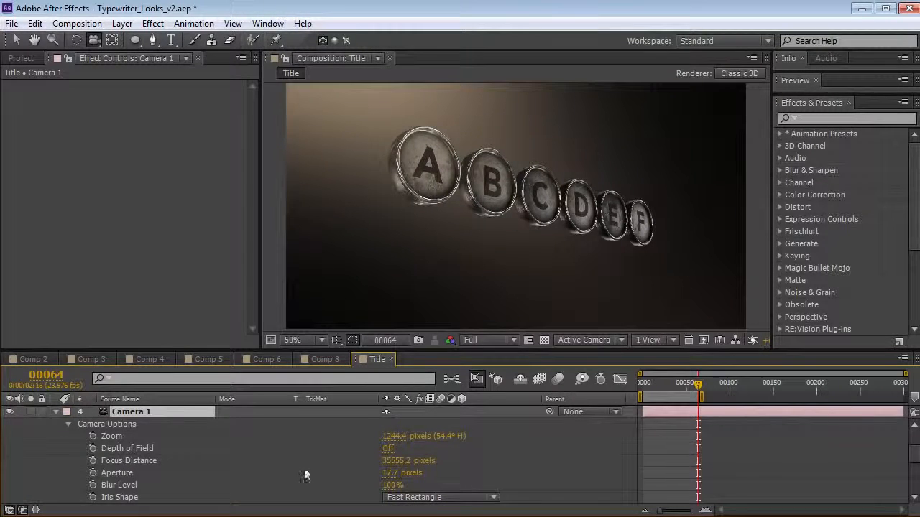
{"action": "left_click", "coordinate": [389, 448]}
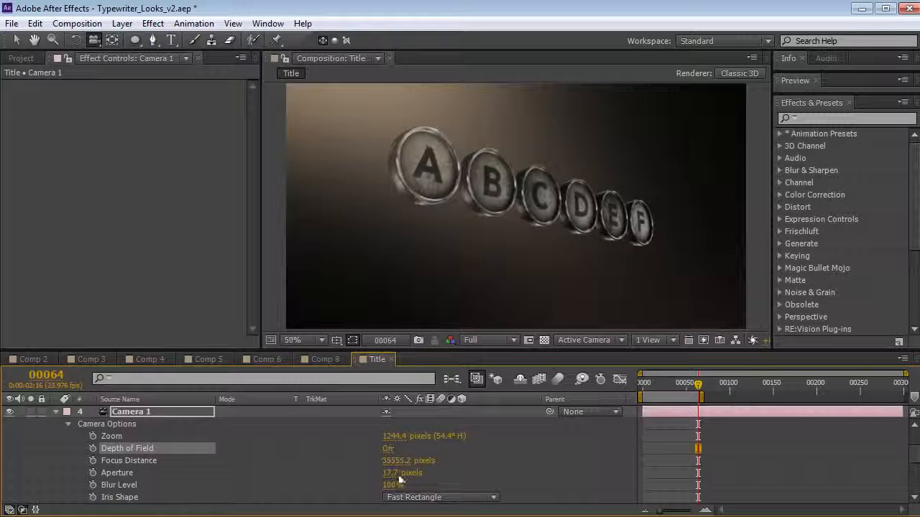
{"action": "left_click_drag", "start_coordinate": [390, 474], "coordinate": [459, 467]}
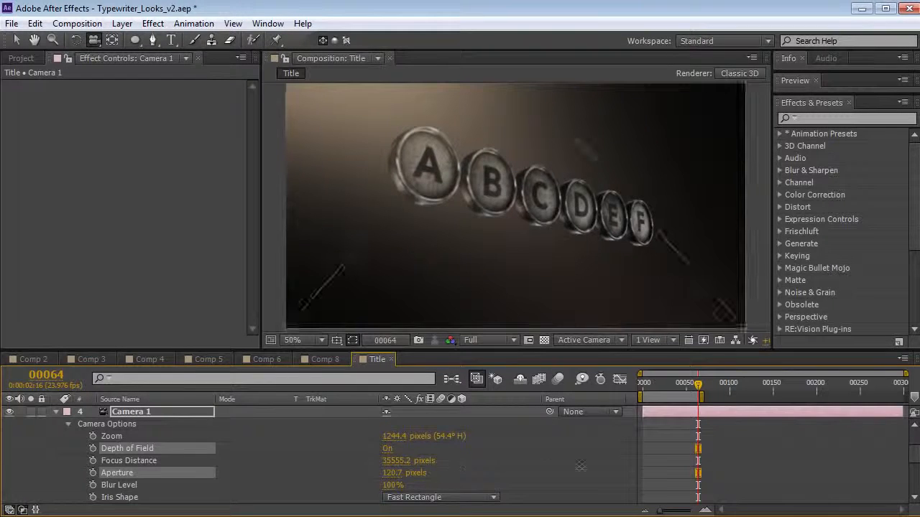
- Set Camera 1's focus distance to 1200 pixels and increase the aperture to about 394 pixels
{"action": "left_click", "coordinate": [404, 461]}
{"action": "type", "text": "1200"}
{"action": "key", "text": "Return"}
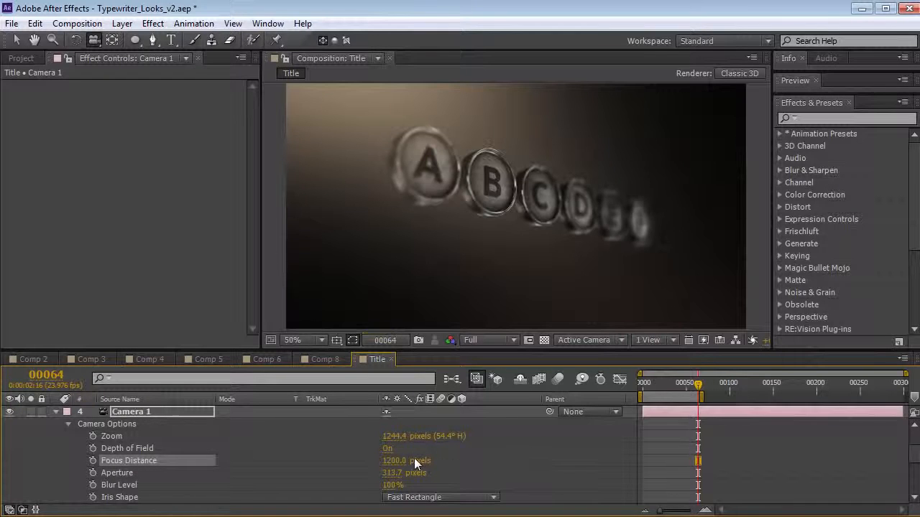
{"action": "left_click_drag", "start_coordinate": [393, 475], "coordinate": [444, 468]}
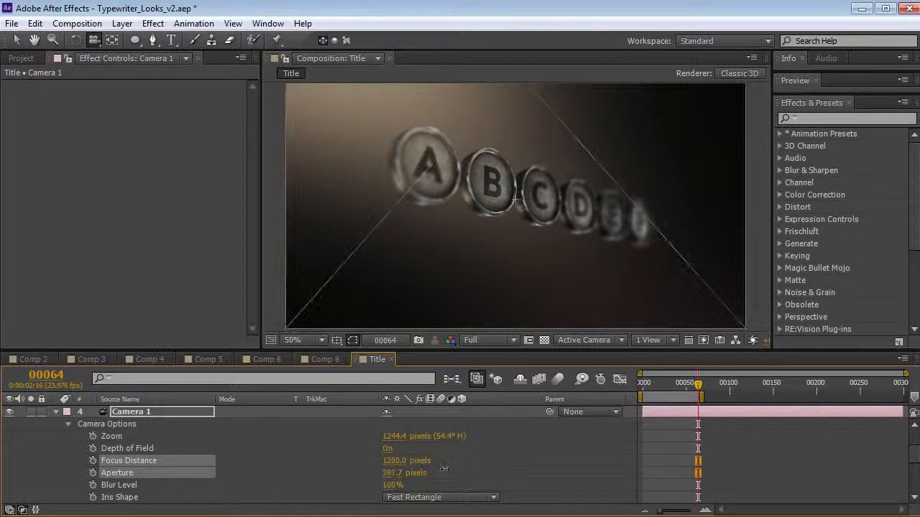
- Orbit Camera 1 around the row of keys and switch its depth of field off
{"action": "left_click_drag", "start_coordinate": [509, 206], "coordinate": [417, 204]}
{"action": "left_click_drag", "start_coordinate": [550, 169], "coordinate": [592, 198]}
{"action": "left_click", "coordinate": [387, 449]}
- In Comp 5 at frame 65, review the Replicator Shape and Animation Type options of the Typewriter 2 layer
{"action": "left_click", "coordinate": [208, 359]}
{"action": "left_click_drag", "start_coordinate": [680, 388], "coordinate": [760, 393]}
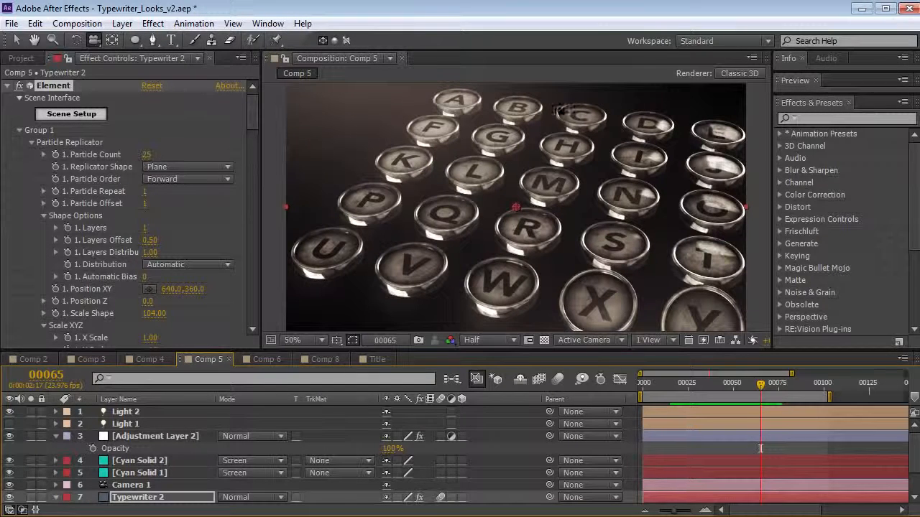
{"action": "left_click", "coordinate": [150, 168]}
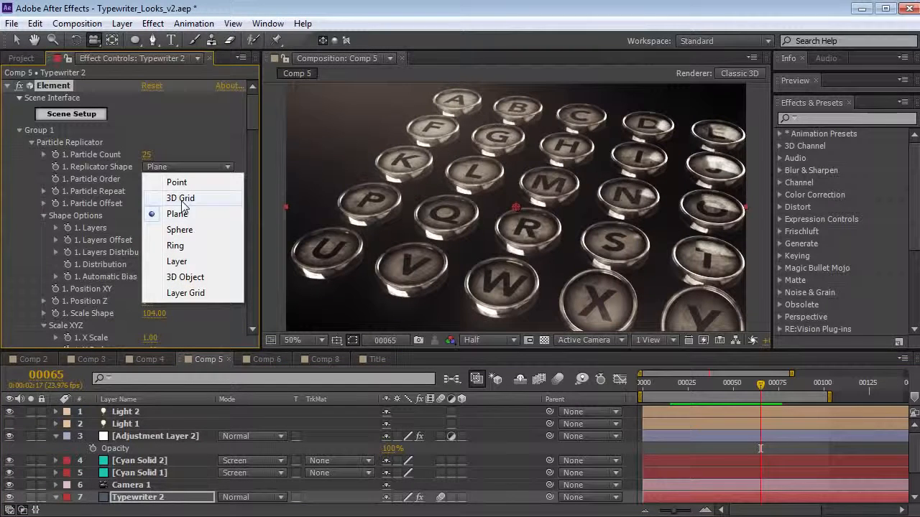
{"action": "left_click", "coordinate": [450, 16]}
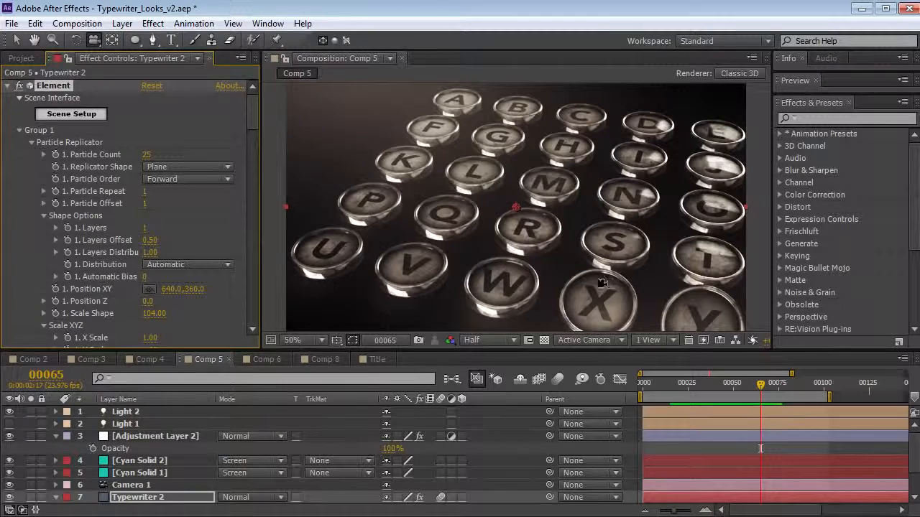
{"action": "left_click_drag", "start_coordinate": [254, 112], "coordinate": [255, 201]}
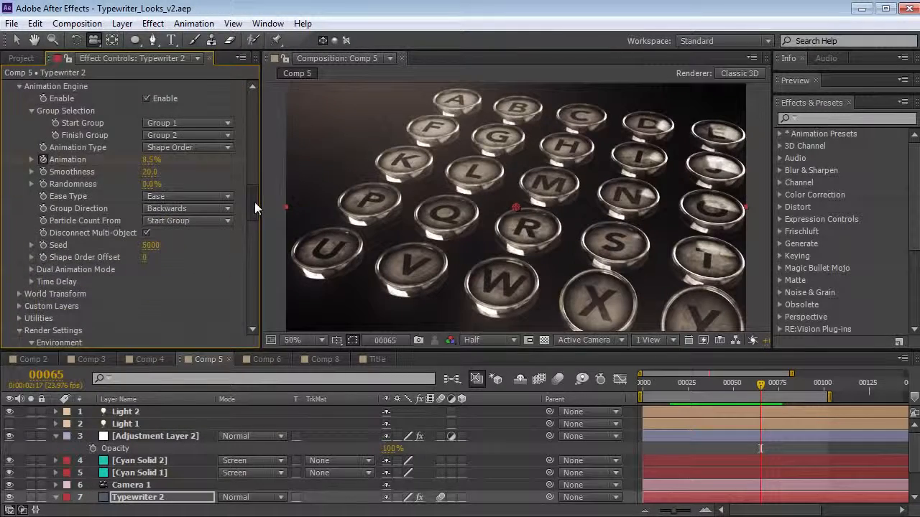
{"action": "left_click", "coordinate": [195, 148]}
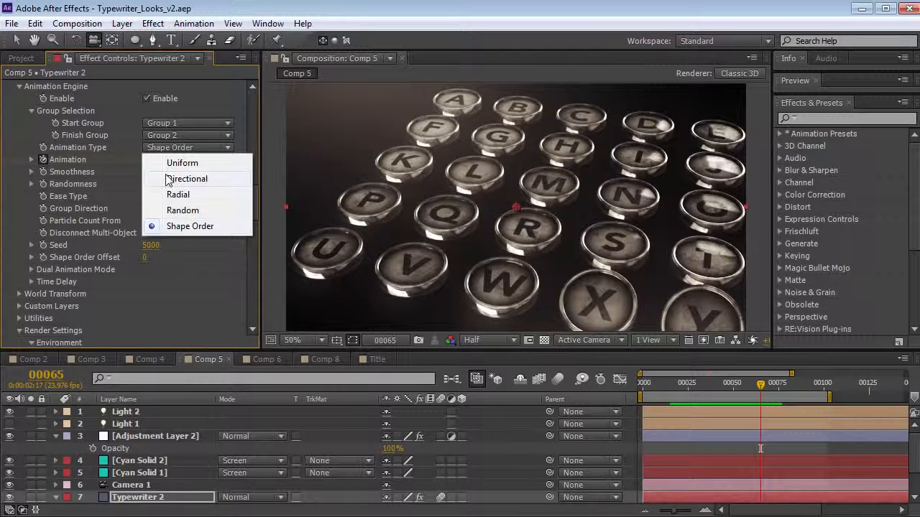
{"action": "left_click", "coordinate": [93, 147]}
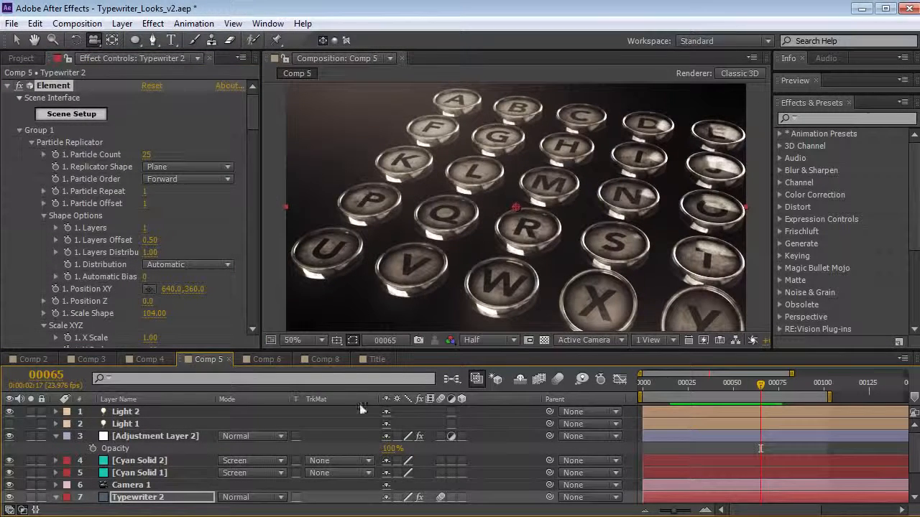
- In Comp 8, adjust the camera view of the LOVE ring and review Group 1's Particle Replicator settings
{"action": "left_click", "coordinate": [326, 359]}
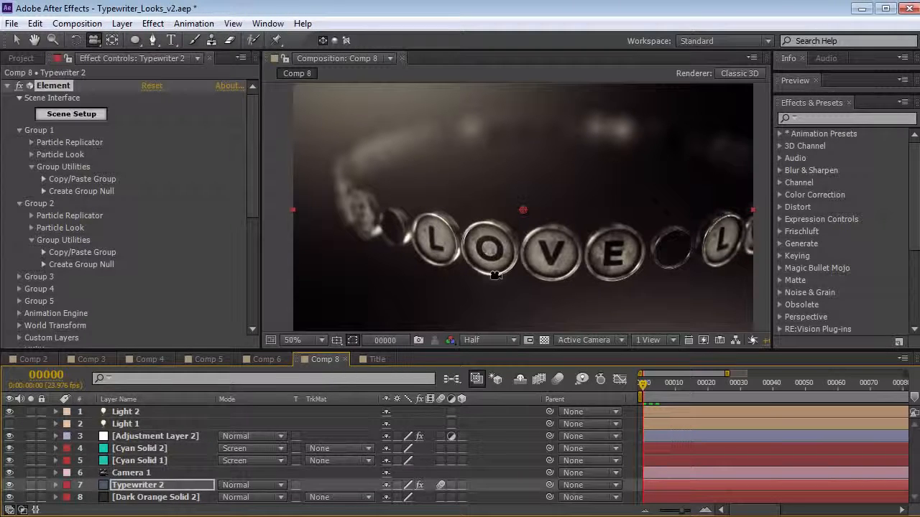
{"action": "left_click_drag", "start_coordinate": [636, 268], "coordinate": [660, 262]}
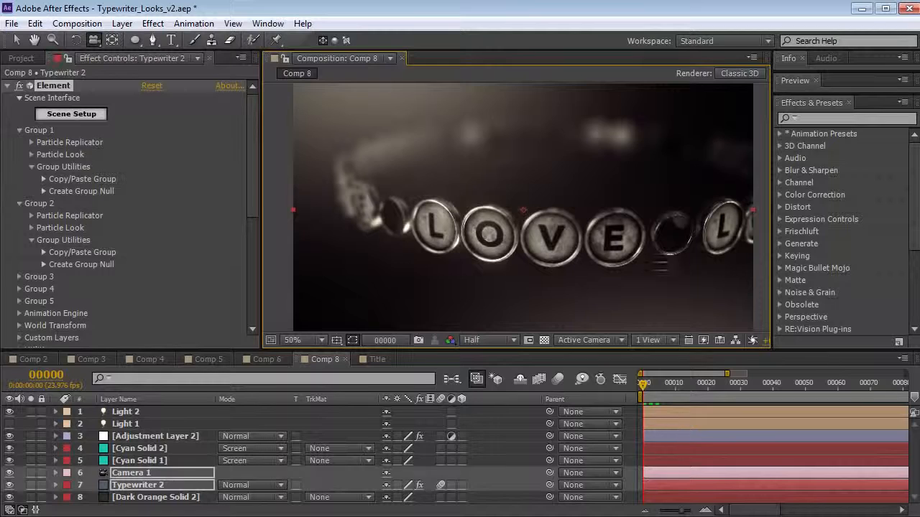
{"action": "left_click", "coordinate": [32, 143]}
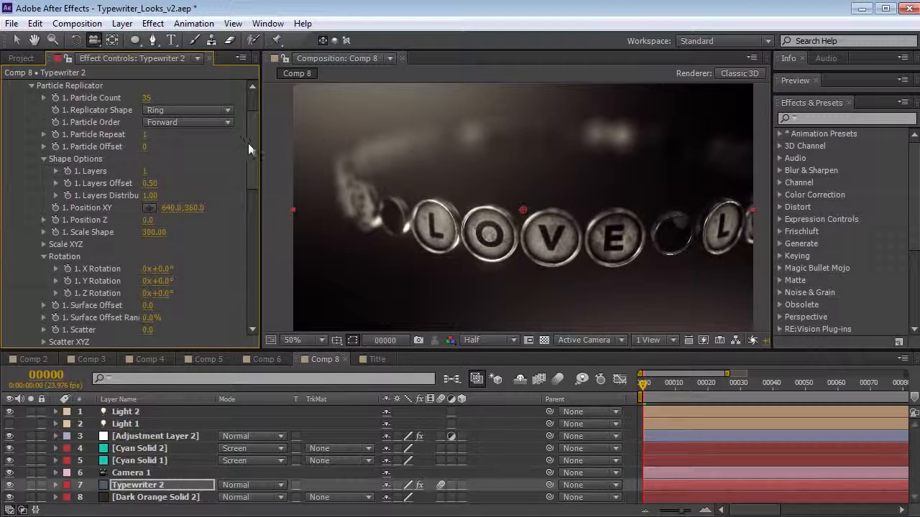
{"action": "left_click_drag", "start_coordinate": [250, 145], "coordinate": [248, 135]}
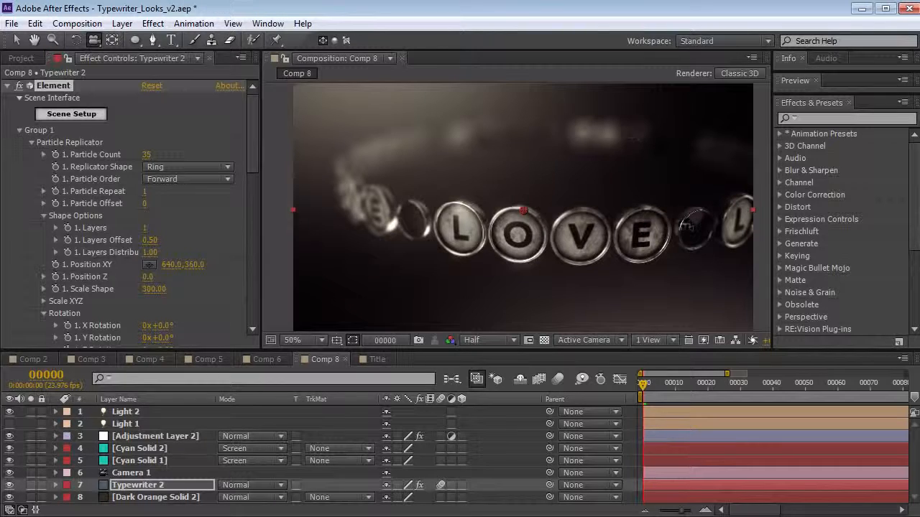
- Open Typewriter 2's Scene Setup and inspect the blank _Cap_Key model and the individual letter key models
{"action": "left_click", "coordinate": [71, 114]}
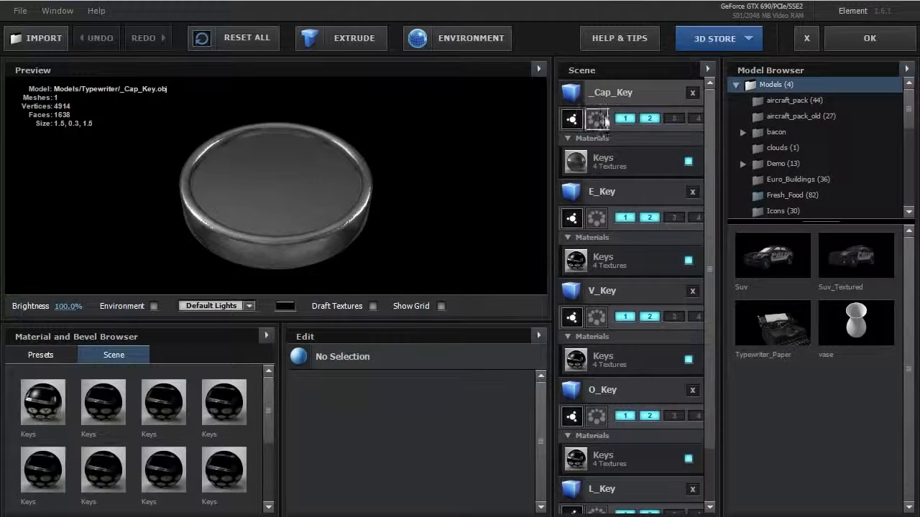
{"action": "left_click", "coordinate": [637, 95]}
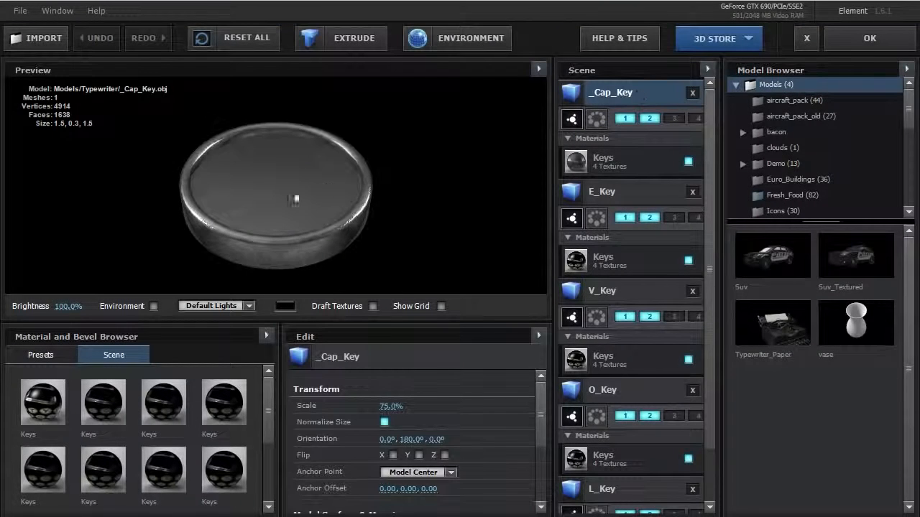
{"action": "left_click_drag", "start_coordinate": [295, 200], "coordinate": [294, 137]}
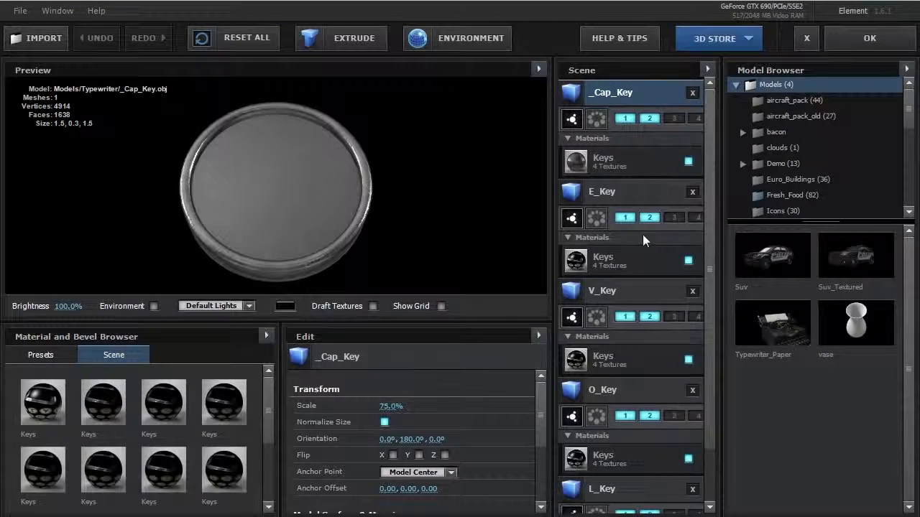
{"action": "scroll", "coordinate": [644, 241], "scroll_direction": "down", "scroll_amount": 2}
{"action": "left_click", "coordinate": [602, 427]}
{"action": "left_click", "coordinate": [603, 327]}
{"action": "left_click", "coordinate": [602, 228]}
{"action": "left_click", "coordinate": [602, 129]}
{"action": "scroll", "coordinate": [588, 107], "scroll_direction": "up", "scroll_amount": 2}
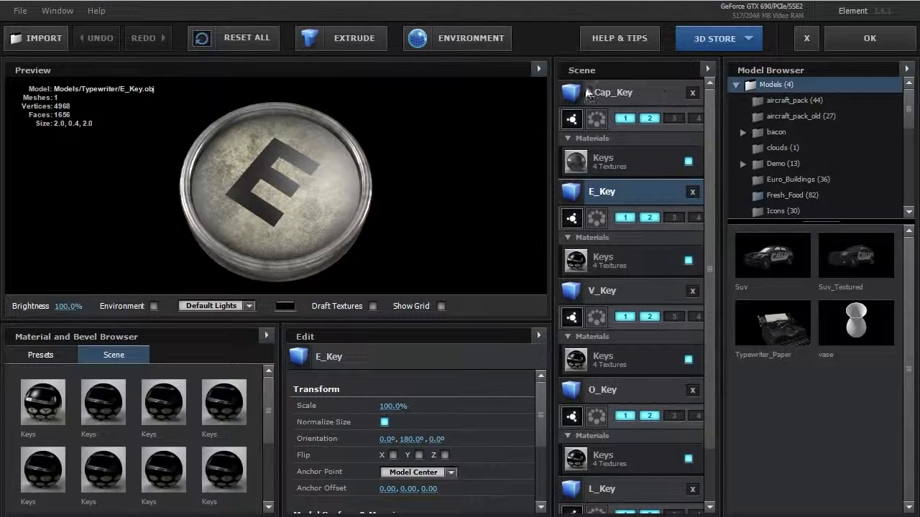
- Compare the _Cap_Key and E_Key models in the preview, and close Scene Setup
{"action": "left_click", "coordinate": [588, 96]}
{"action": "left_click", "coordinate": [569, 193]}
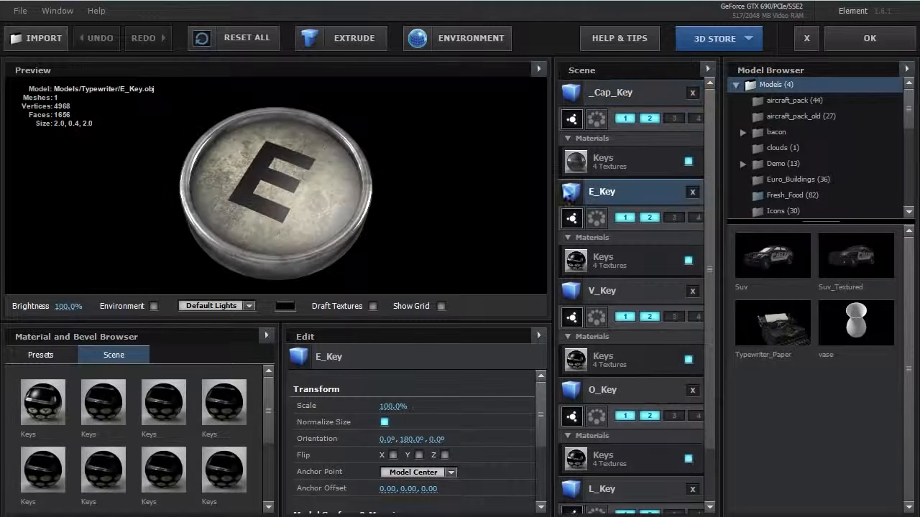
{"action": "left_click", "coordinate": [600, 95]}
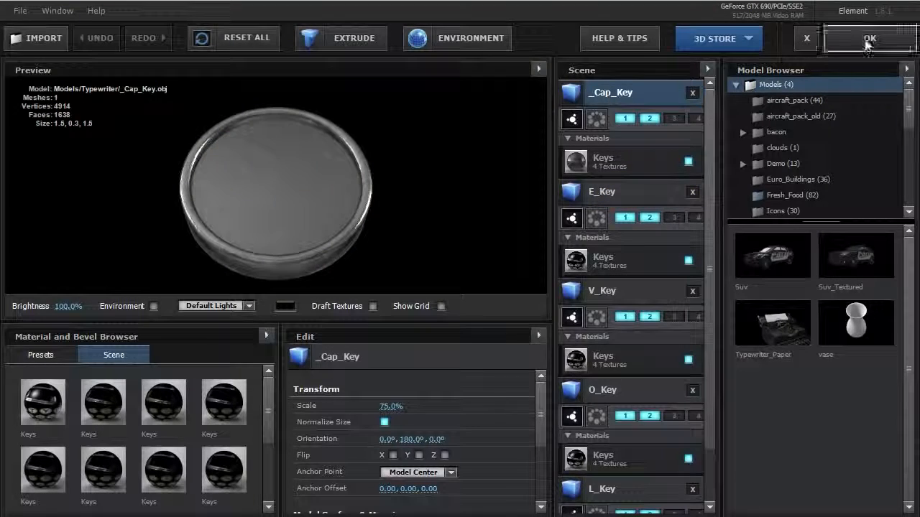
{"action": "left_click", "coordinate": [868, 42]}
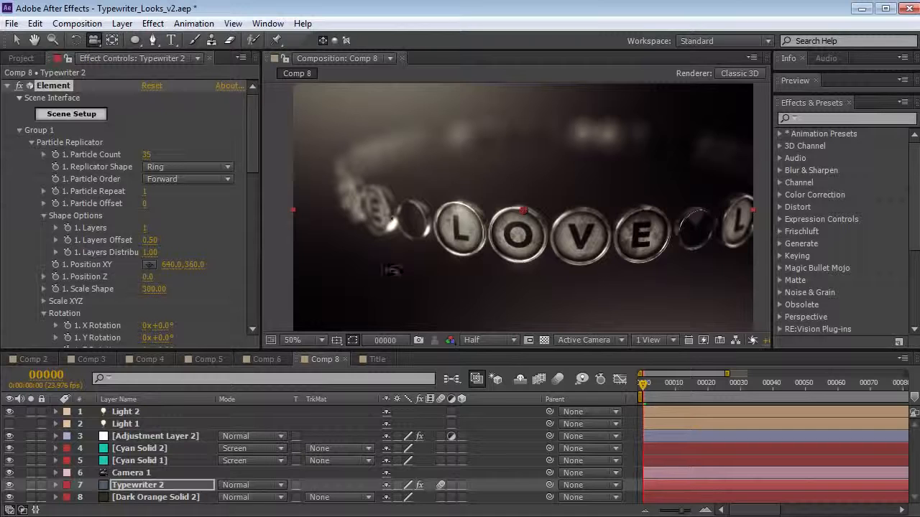
- Turn off Camera 1's depth of field in Comp 8 and orbit the camera around the ring of keys
{"action": "left_click", "coordinate": [148, 473]}
{"action": "key", "text": "a"}
{"action": "key", "text": "a"}
{"action": "scroll", "coordinate": [316, 475], "scroll_direction": "down", "scroll_amount": 1}
{"action": "left_click", "coordinate": [389, 473]}
{"action": "left_click_drag", "start_coordinate": [447, 279], "coordinate": [491, 195]}
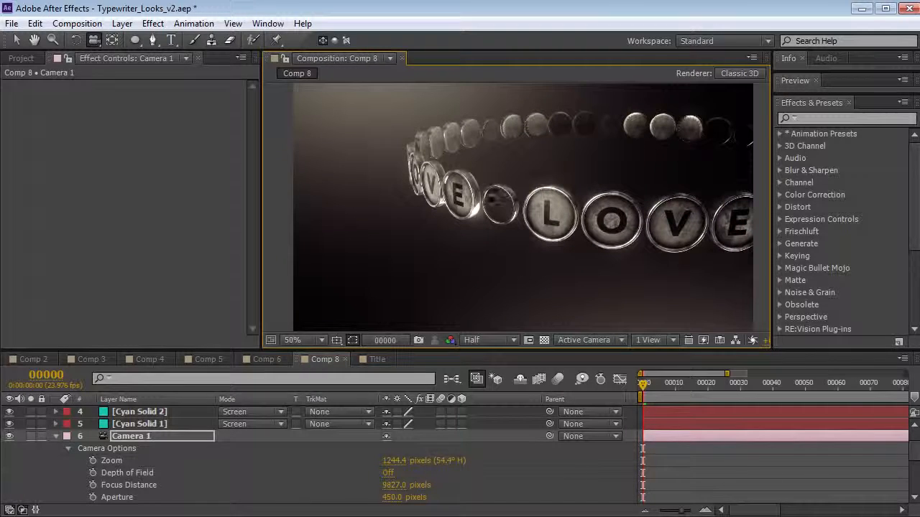
{"action": "left_click", "coordinate": [56, 436]}
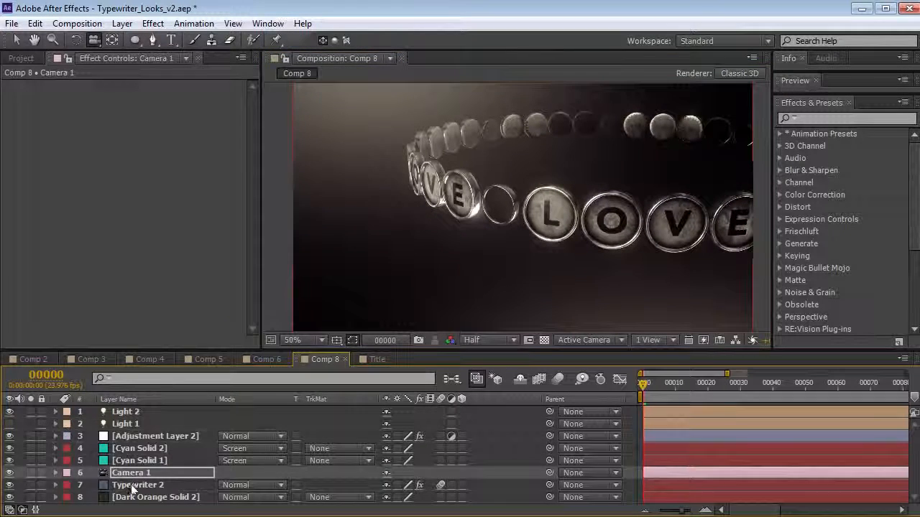
- Reopen Typewriter 2's Scene Setup and compare the scale settings and shapes of E_Key and _Cap_Key
{"action": "left_click", "coordinate": [136, 485]}
{"action": "left_click", "coordinate": [92, 115]}
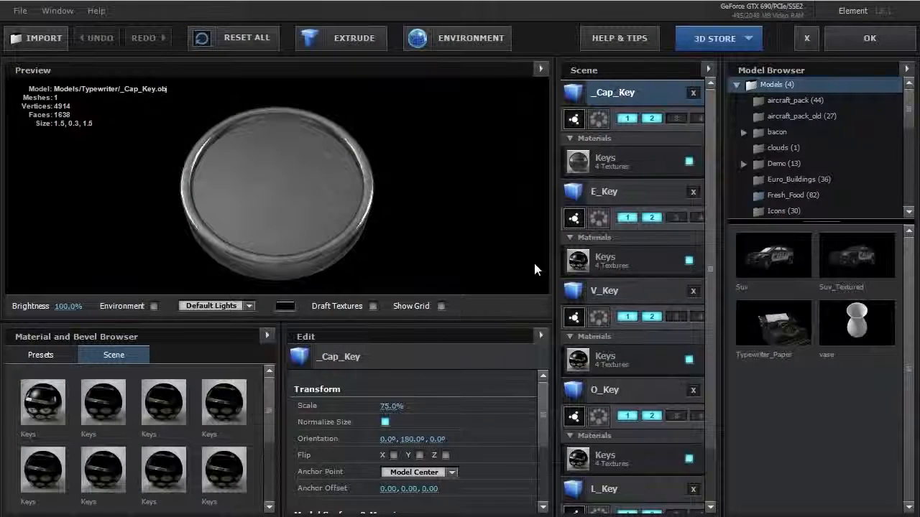
{"action": "left_click", "coordinate": [614, 191]}
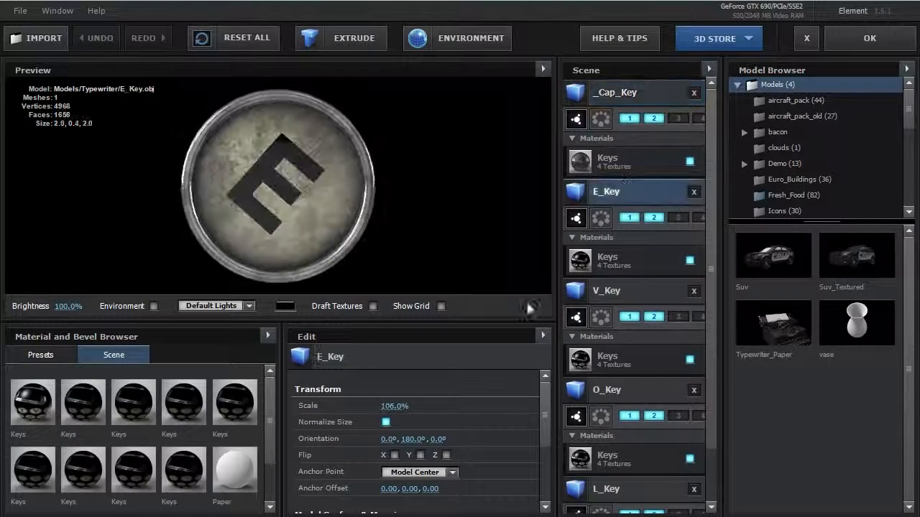
{"action": "left_click", "coordinate": [657, 86]}
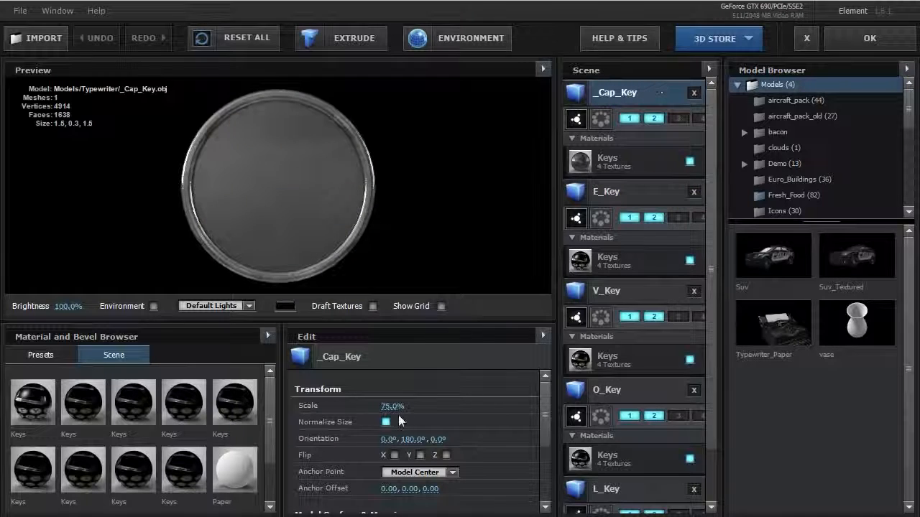
{"action": "left_click_drag", "start_coordinate": [329, 226], "coordinate": [299, 189]}
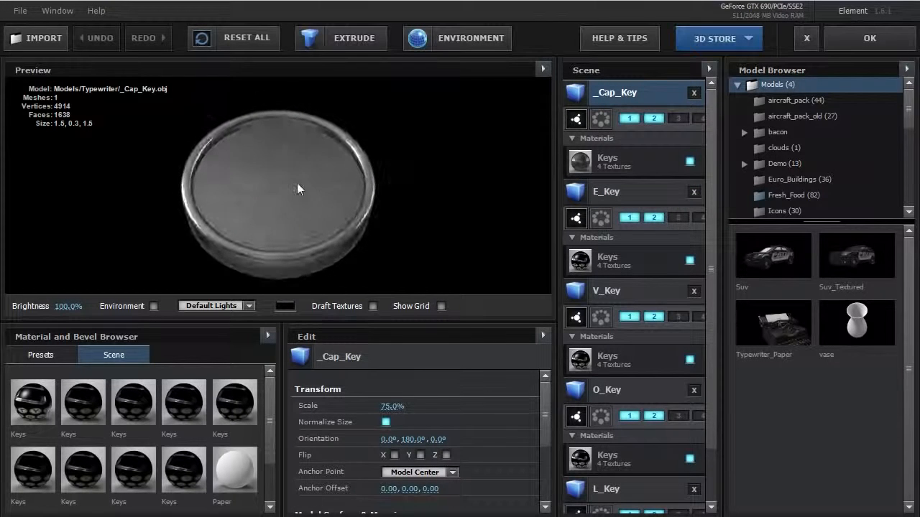
- Close Scene Setup, switch to the Title comp and orbit the camera around the row of A to F keys
{"action": "left_click", "coordinate": [868, 43]}
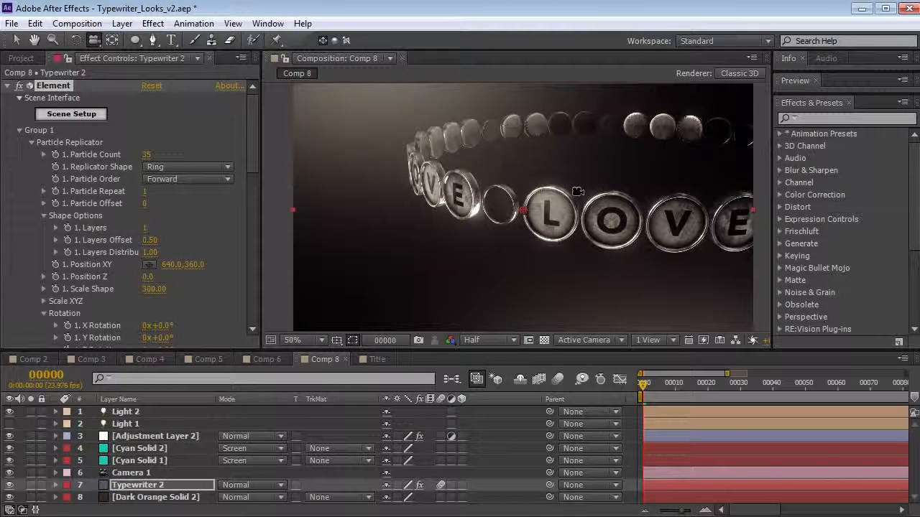
{"action": "left_click", "coordinate": [372, 358]}
{"action": "left_click_drag", "start_coordinate": [558, 214], "coordinate": [517, 233]}
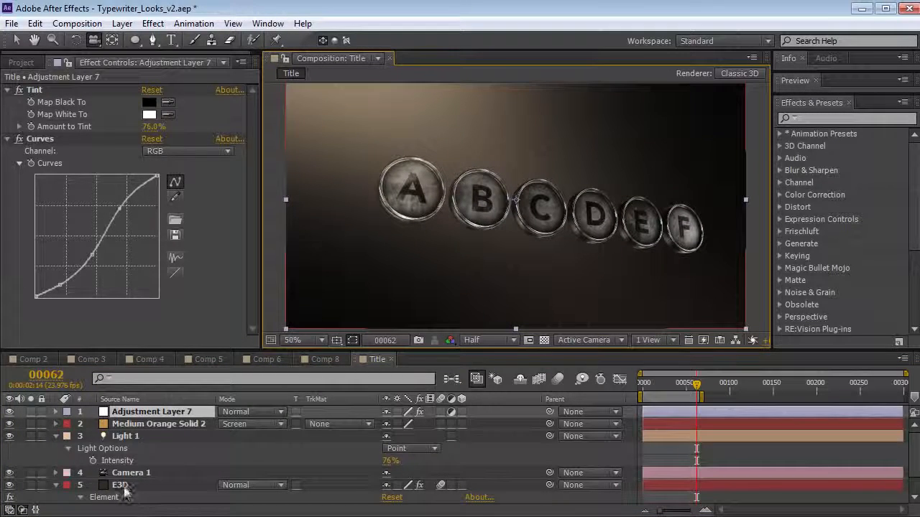
- Set the A_Key model's scale to 115% in the E3D layer's Scene Setup and apply it to the comp
{"action": "left_click", "coordinate": [122, 486]}
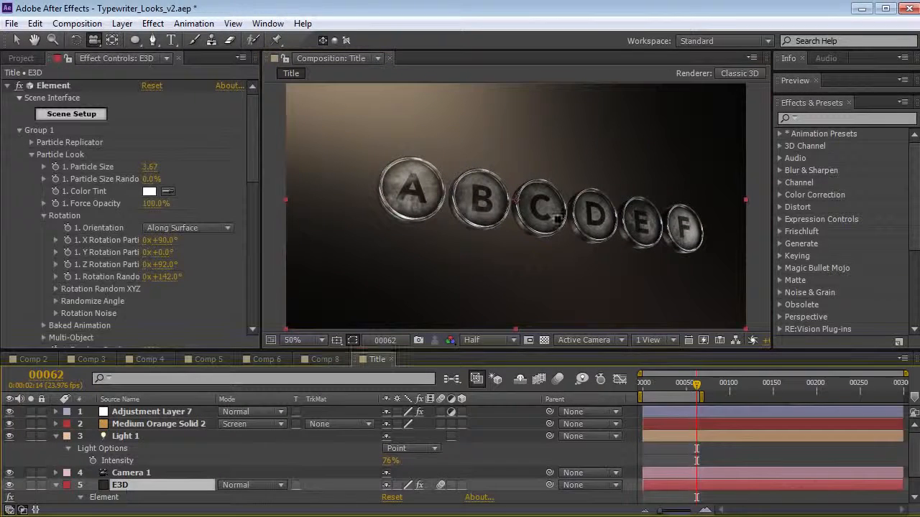
{"action": "left_click", "coordinate": [92, 117]}
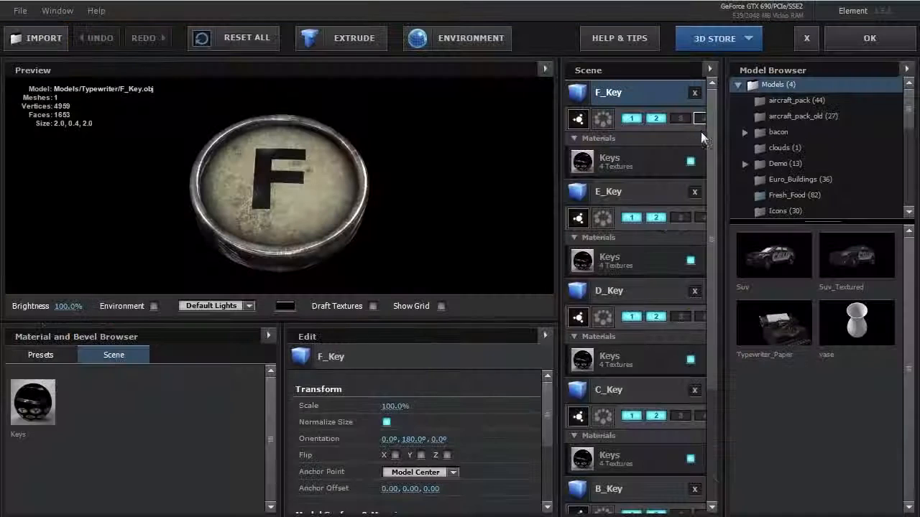
{"action": "scroll", "coordinate": [714, 121], "scroll_direction": "down", "scroll_amount": 5}
{"action": "left_click", "coordinate": [615, 427]}
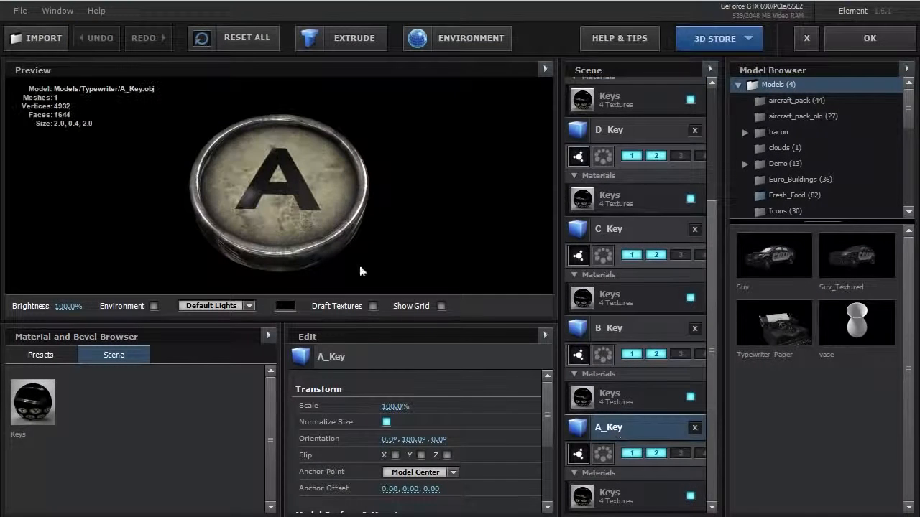
{"action": "type", "text": "115"}
{"action": "key", "text": "Return"}
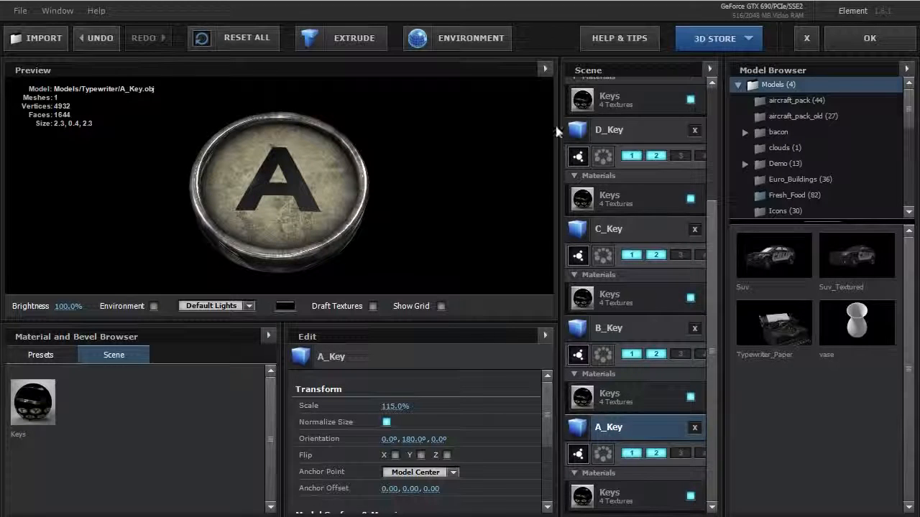
{"action": "left_click", "coordinate": [869, 38]}
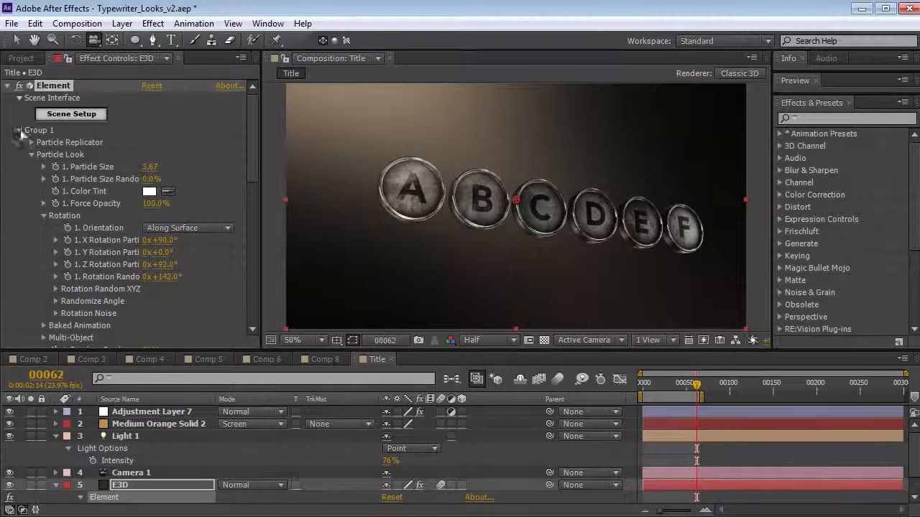
- Set the C_Key model's scale to 0 in E3D's Scene Setup, and scrub the Title comp to frame 64
{"action": "left_click", "coordinate": [70, 114]}
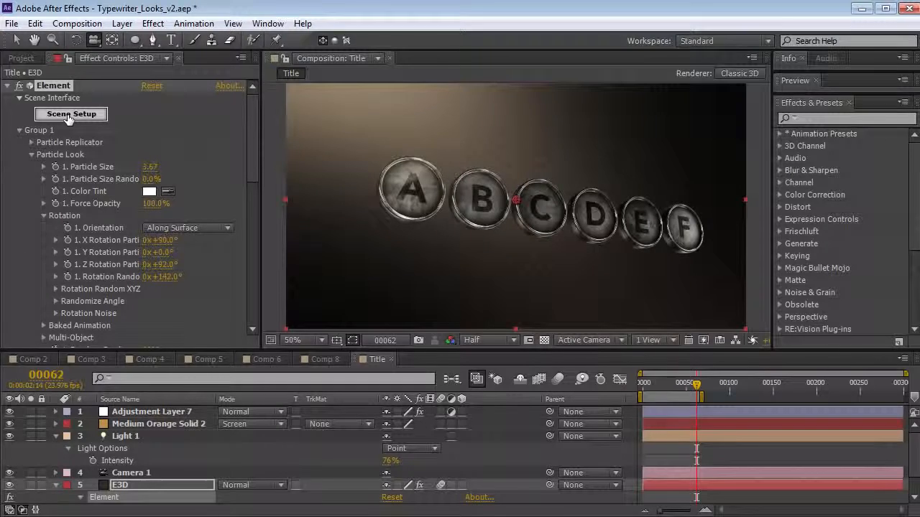
{"action": "left_click", "coordinate": [636, 229]}
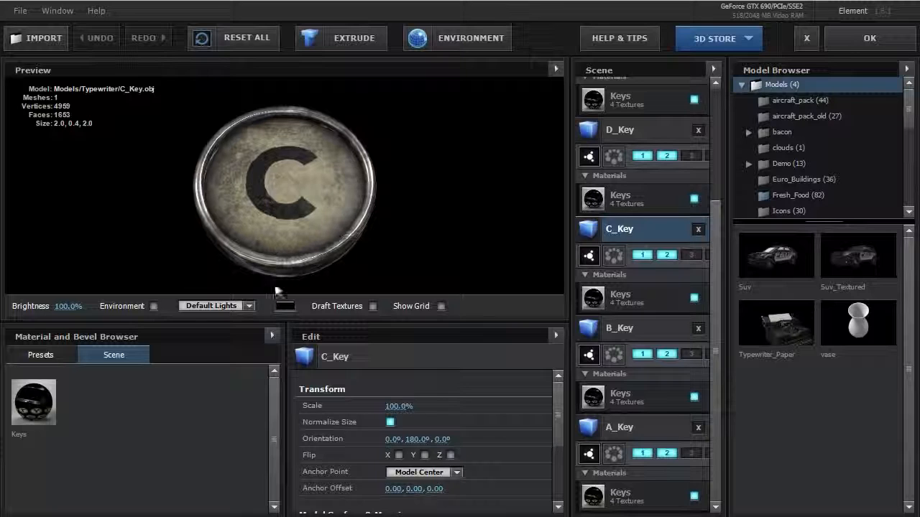
{"action": "type", "text": "0"}
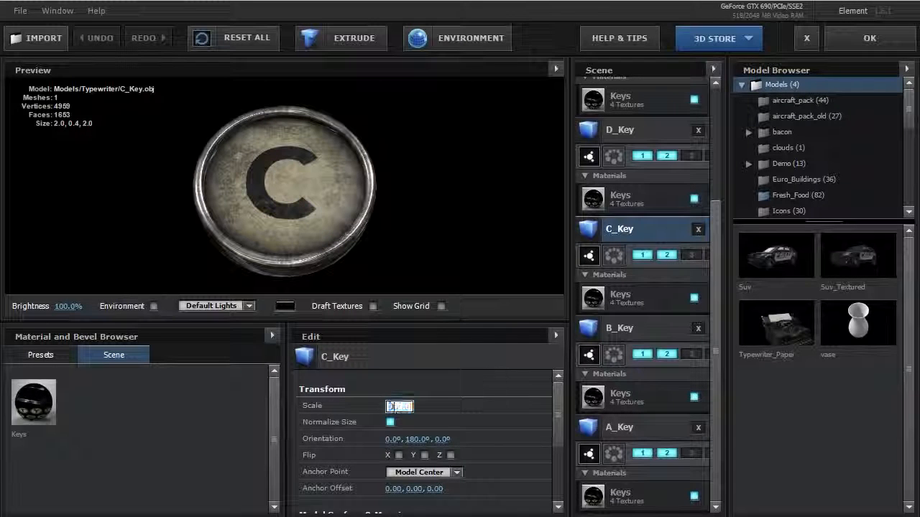
{"action": "key", "text": "Return"}
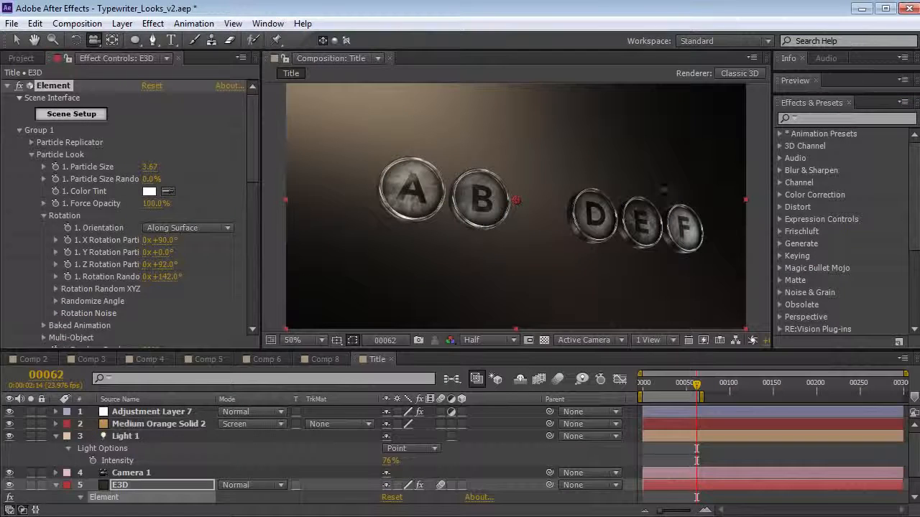
{"action": "mouse_move", "coordinate": [687, 389]}
{"action": "left_mouse_down"}
{"action": "mouse_move", "coordinate": [653, 389]}
{"action": "mouse_move", "coordinate": [697, 391]}
{"action": "left_mouse_up"}
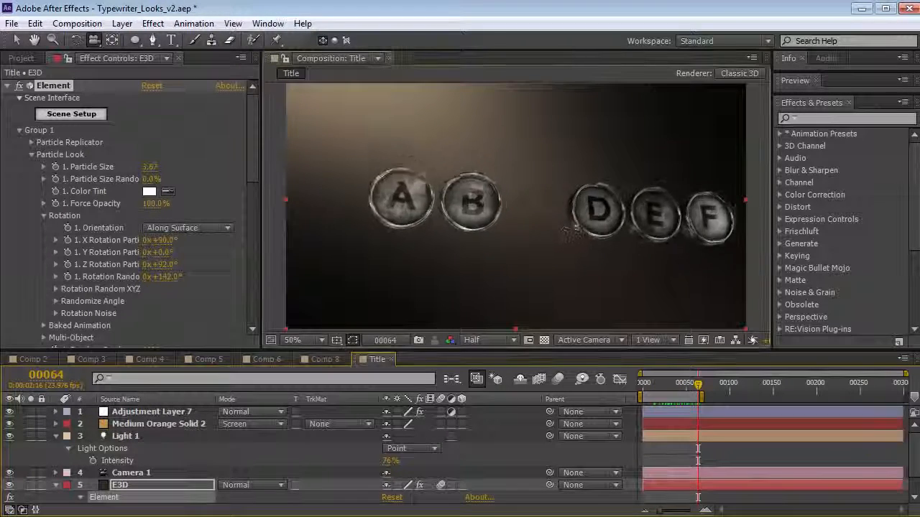